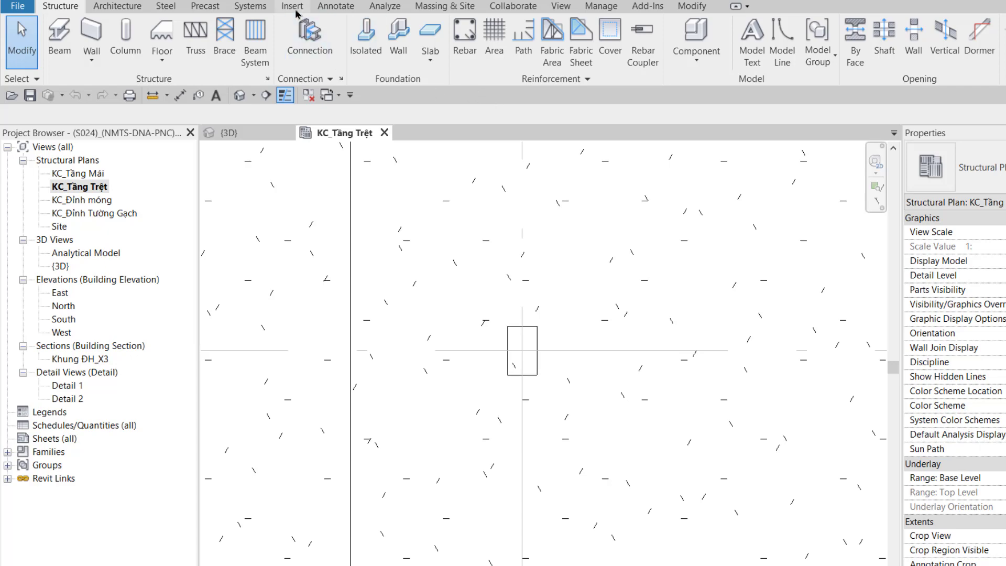
Load the 01_Cot_ThepToHop_Chu_I_CungTietDien family from 2_S > S_Column > Steel > Thep_ToHop > Chu_I.
left_click(594, 52)
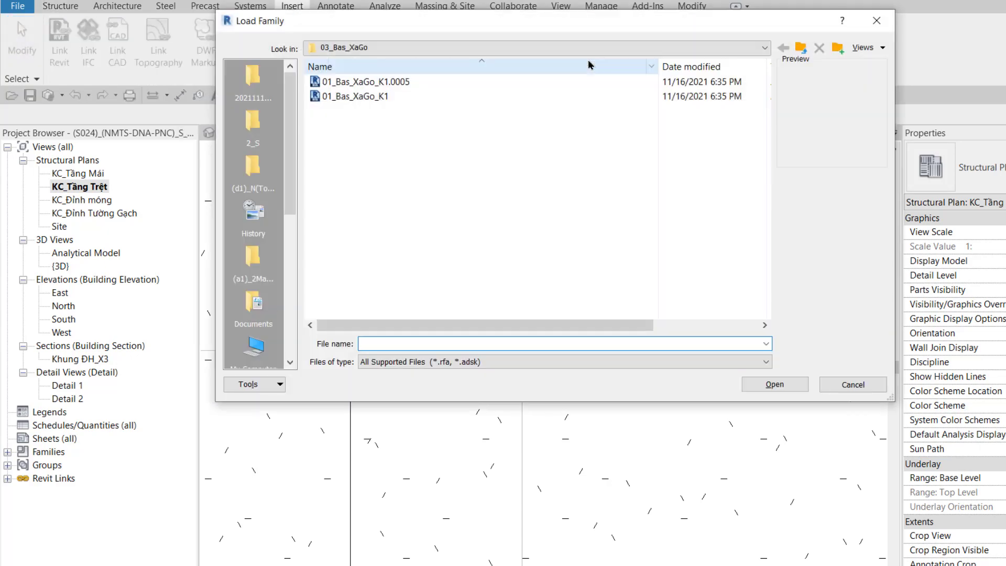
left_click(268, 134)
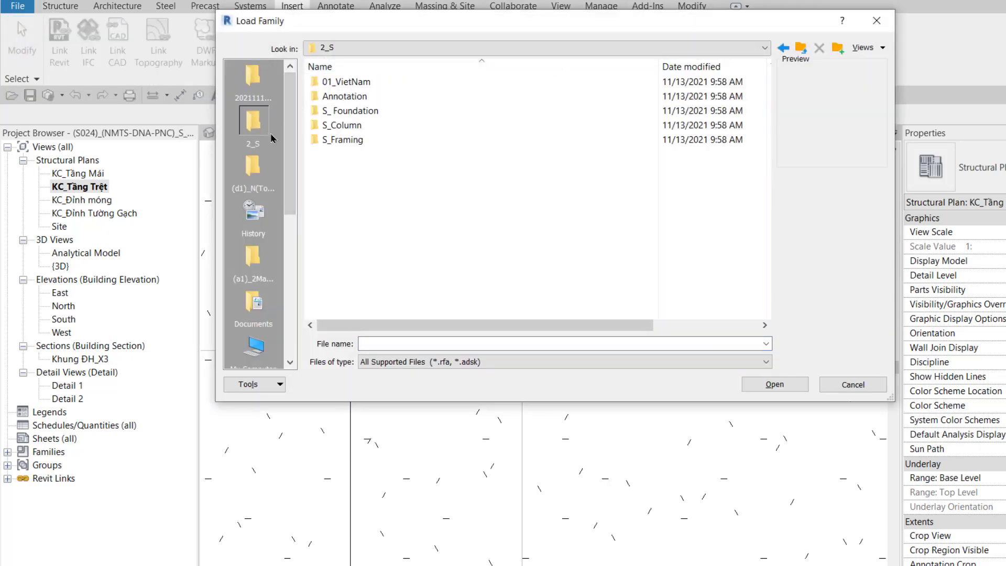
double_click(371, 127)
double_click(347, 83)
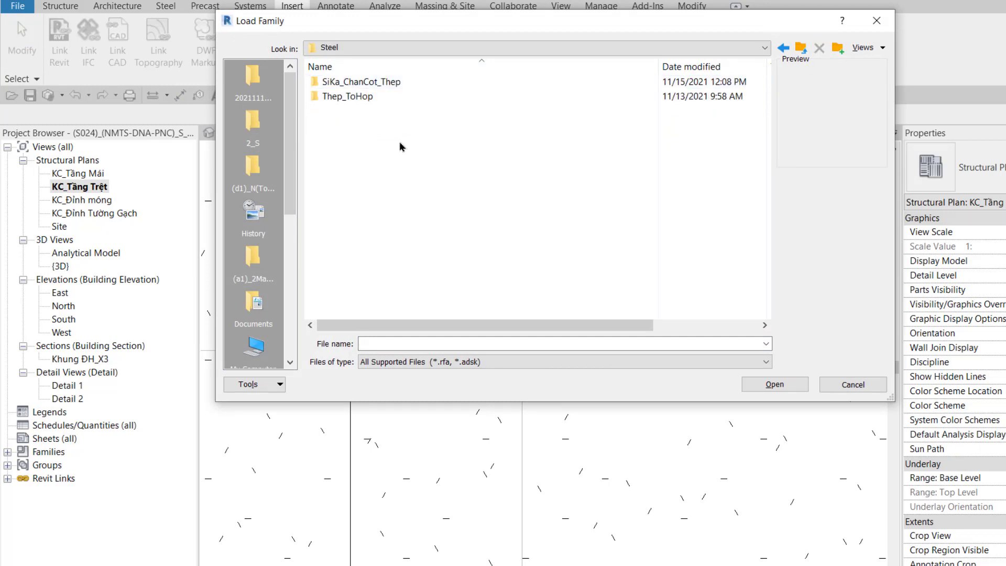
double_click(362, 97)
double_click(343, 84)
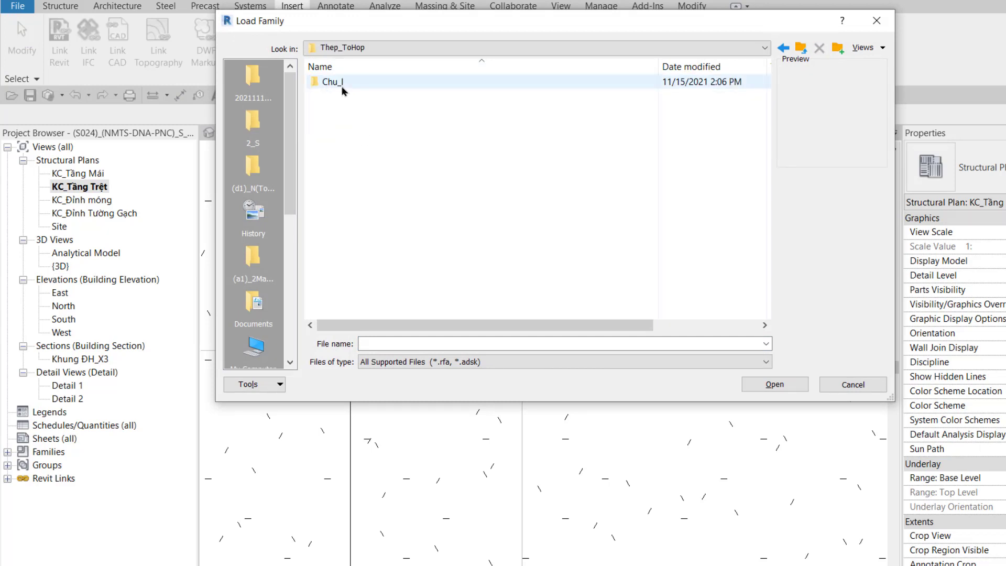
left_click(403, 97)
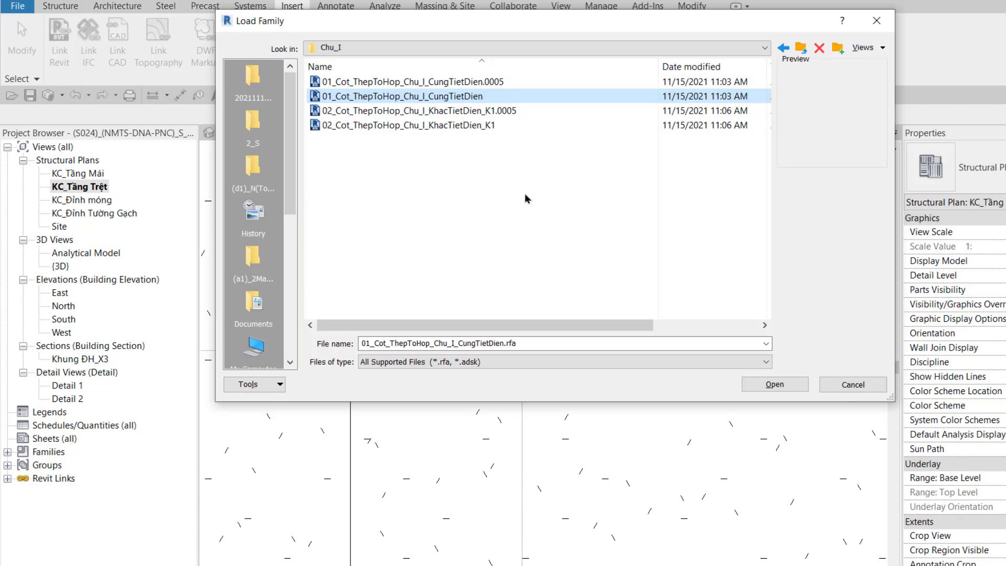
left_click(776, 384)
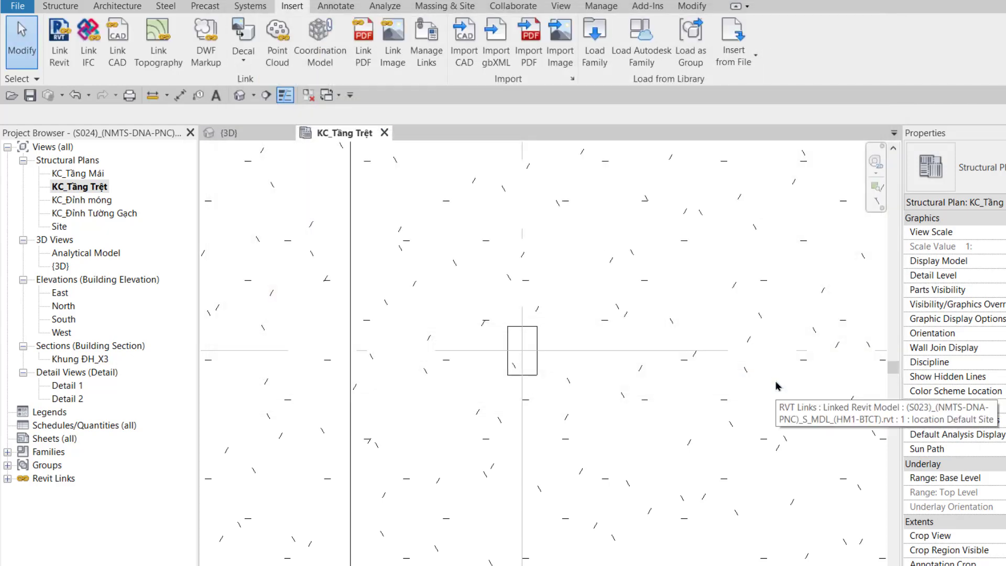
left_click(67, 7)
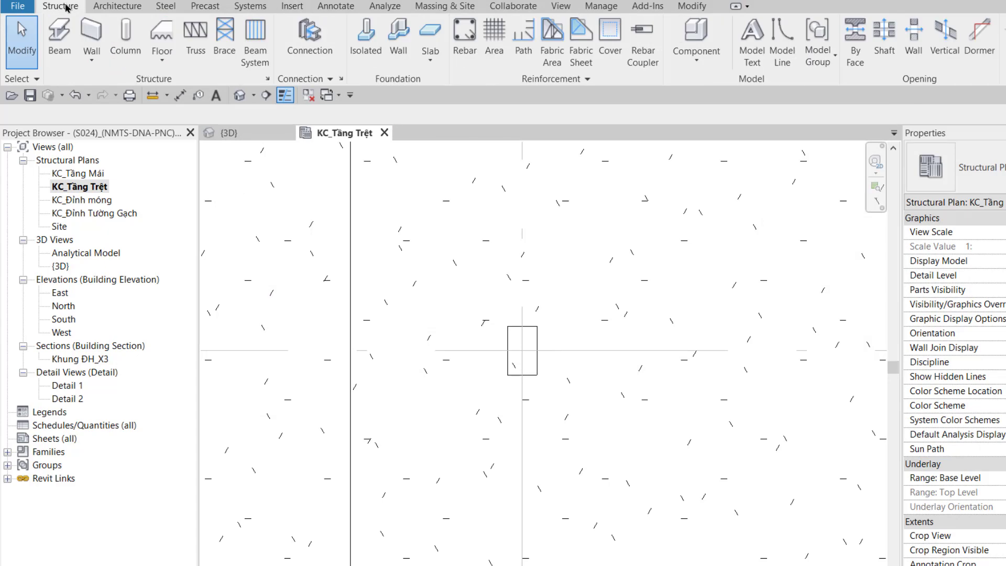
Place an I_300x250x12 column right of the column outline, set to Height up to the top level.
left_click(128, 41)
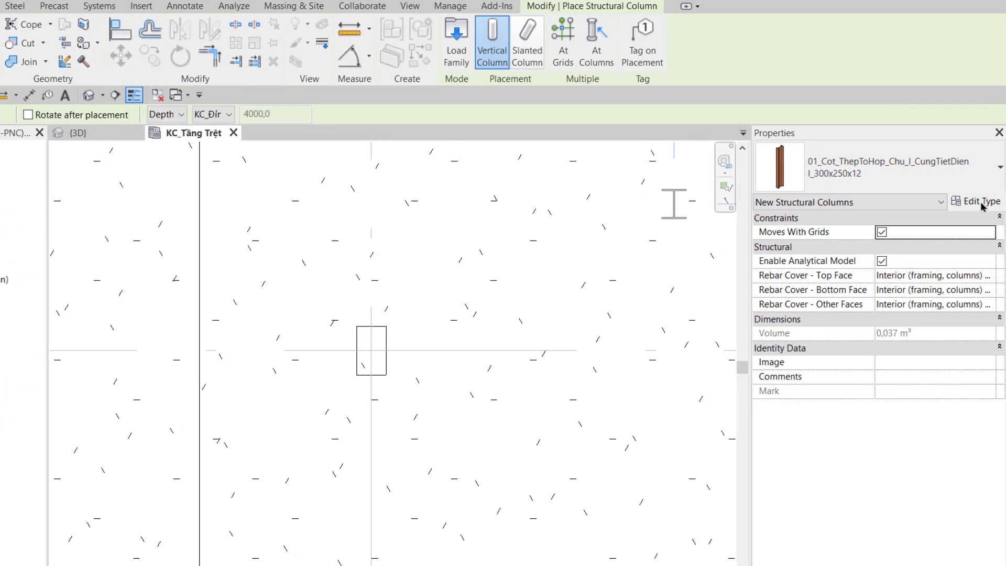
left_click(979, 202)
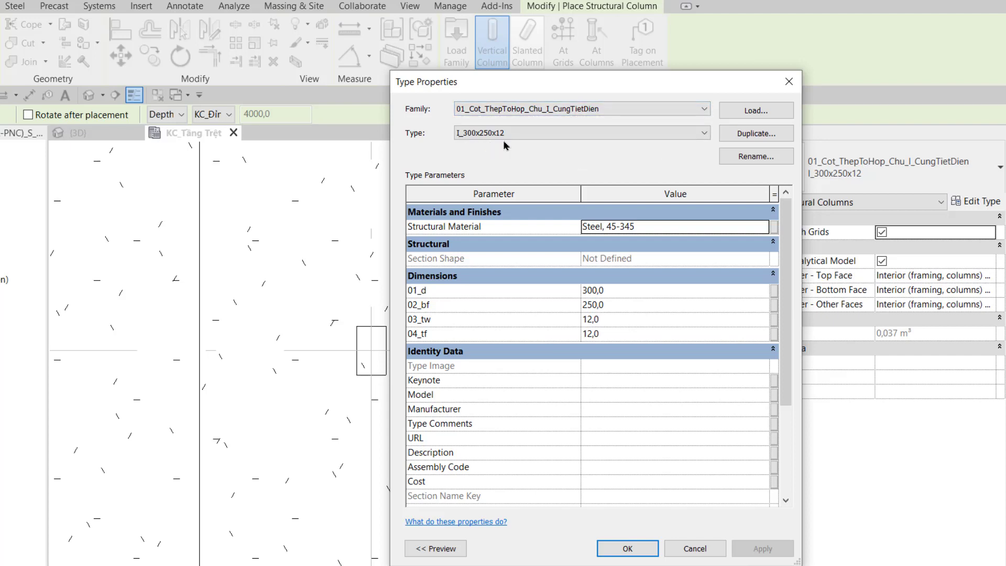
left_click(715, 545)
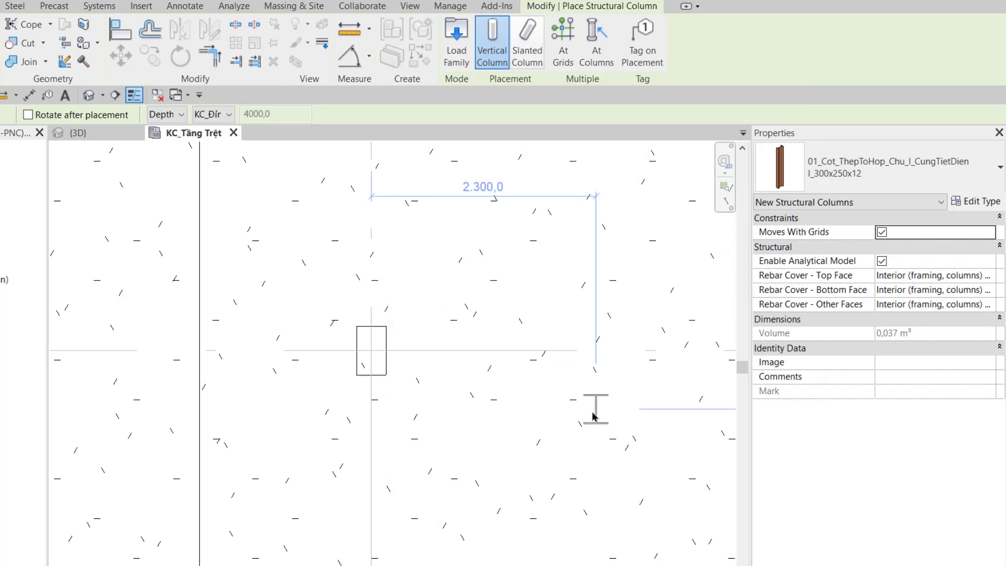
left_click(179, 114)
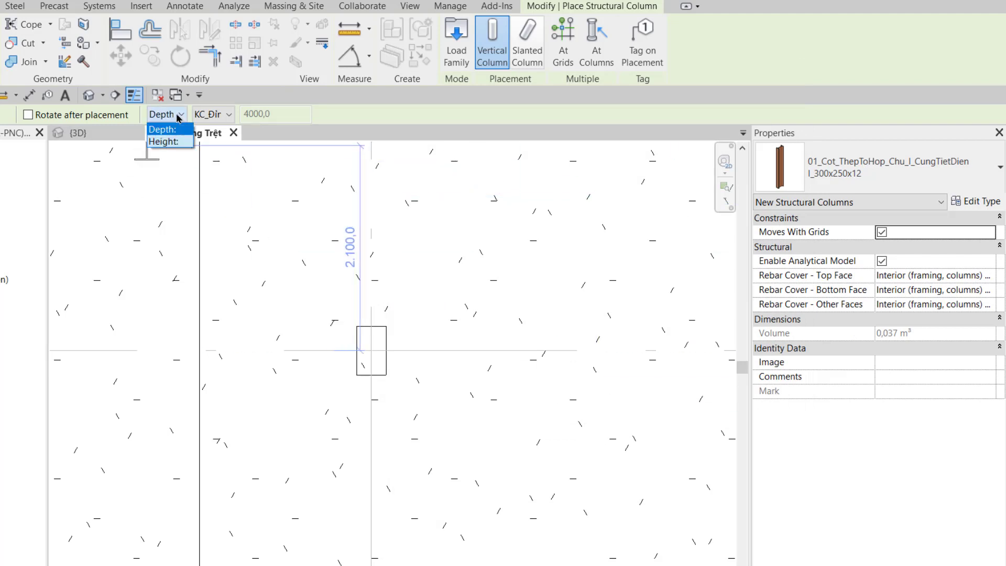
left_click(175, 140)
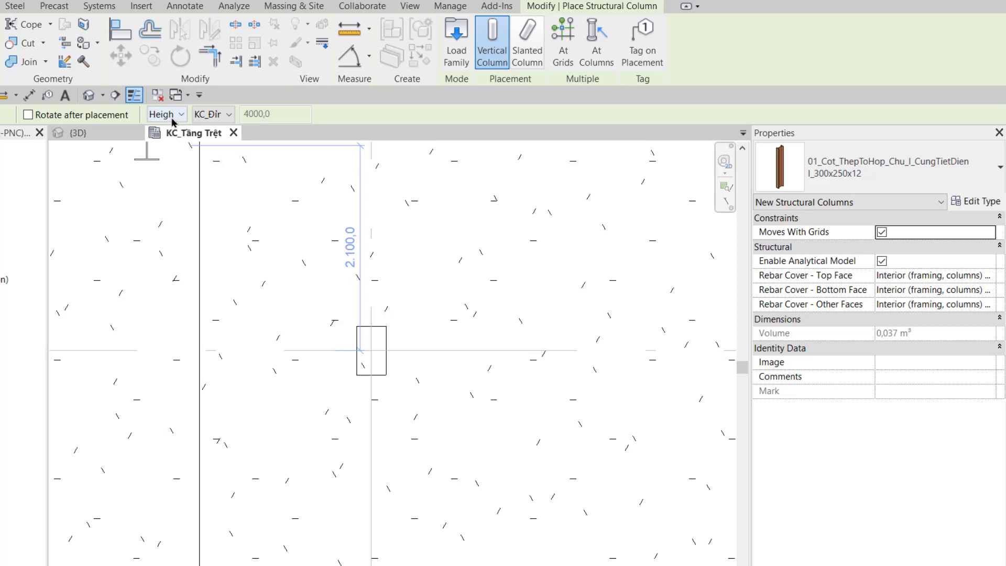
left_click(229, 114)
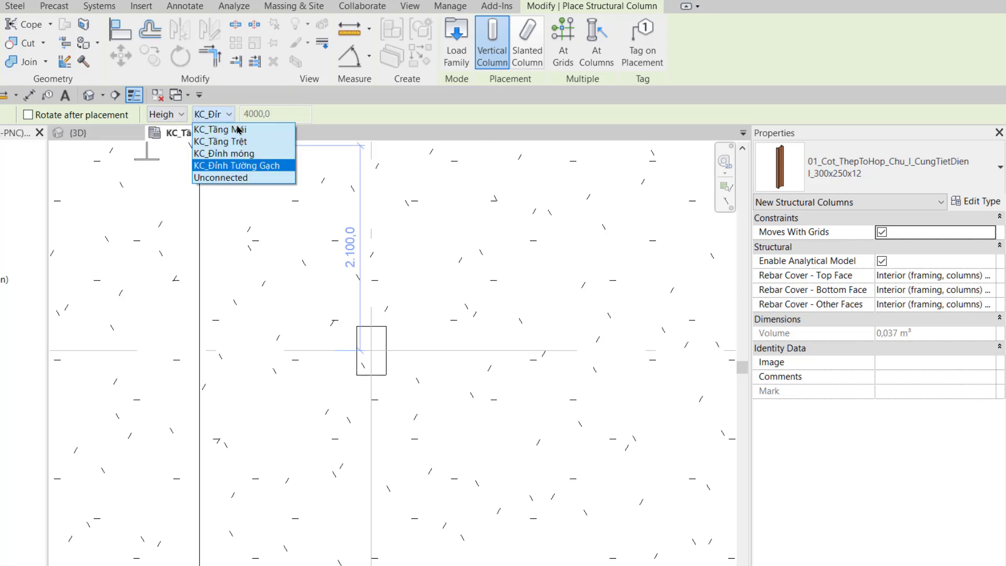
left_click(221, 141)
left_click(427, 371)
key("Escape")
key("Escape")
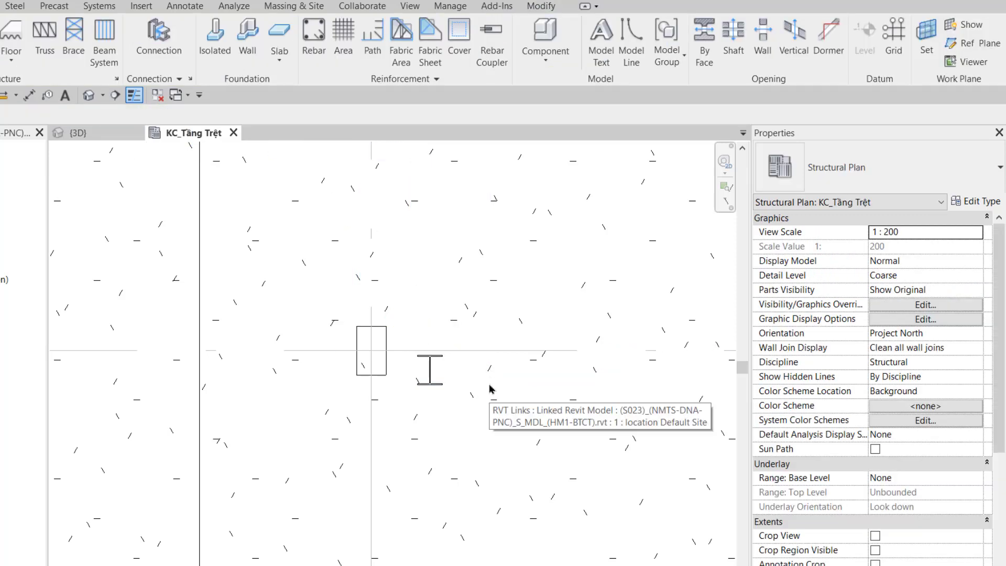
Align the I-column's centre onto the horizontal and vertical grid lines.
key("a")
key("l")
left_click(321, 349)
left_click(427, 384)
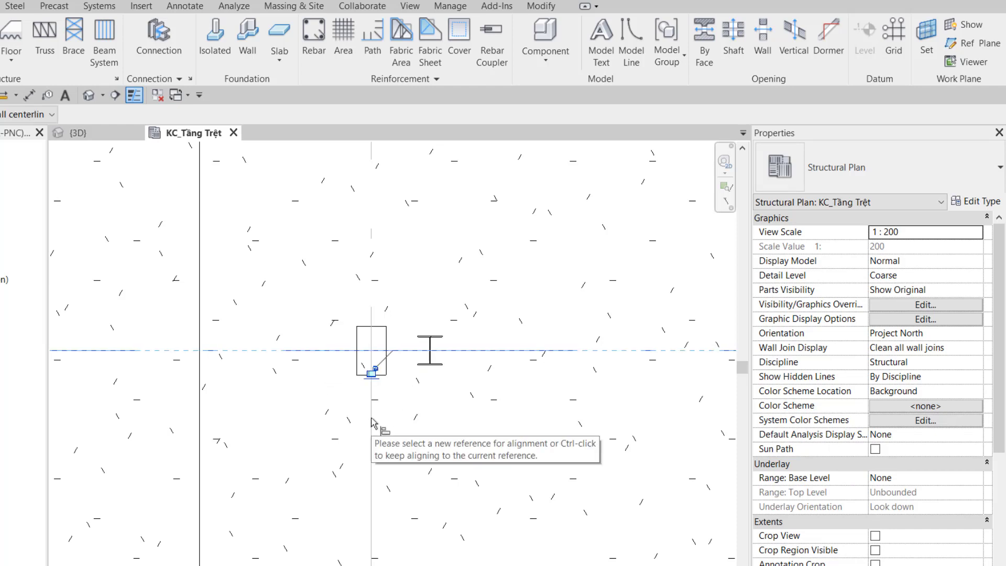
left_click(372, 423)
left_click(431, 366)
scroll(376, 363, "up", 4)
key("Escape")
key("Escape")
Open the Khung ĐH_X3 section and zoom in on the column base.
left_click(407, 388)
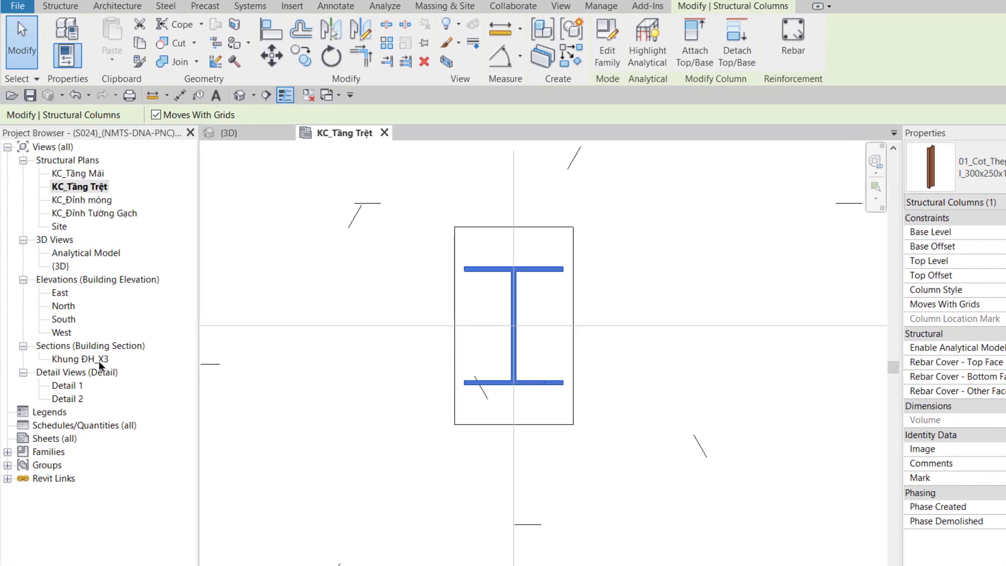
double_click(100, 361)
scroll(566, 408, "up", 2)
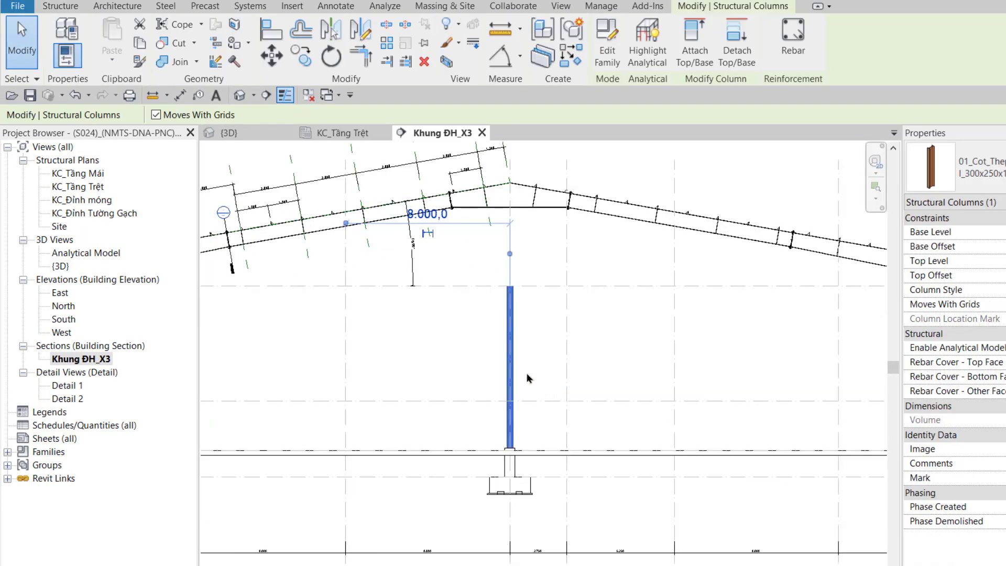
scroll(537, 419, "up", 3)
scroll(513, 429, "up", 3)
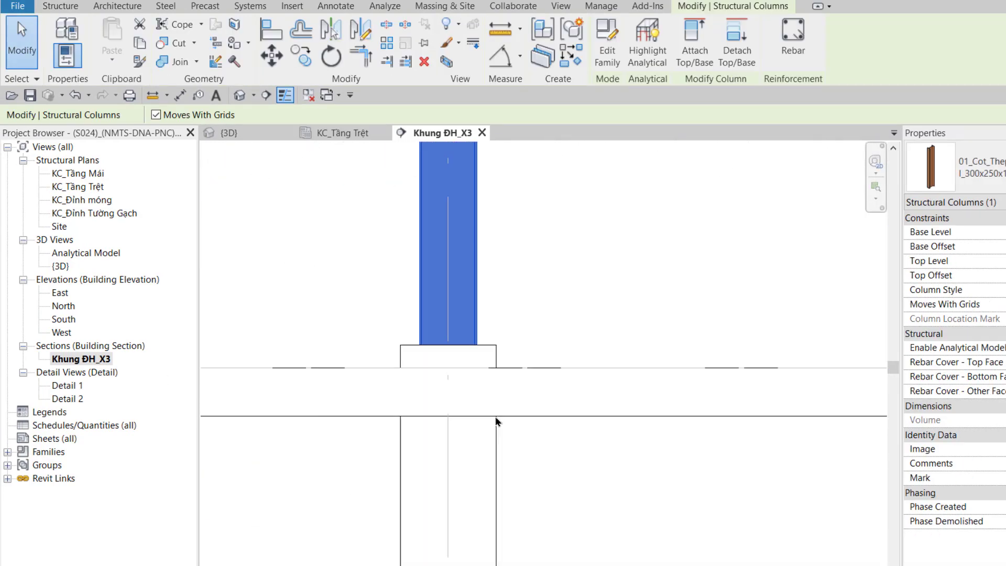
scroll(461, 335, "up", 3)
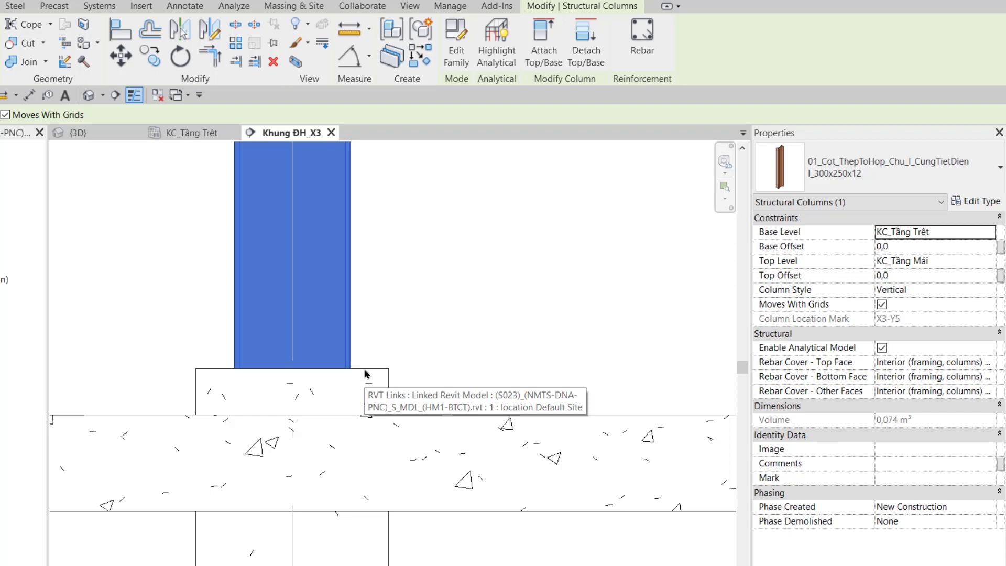
Set the column's Base Offset to 162.
left_click(907, 246)
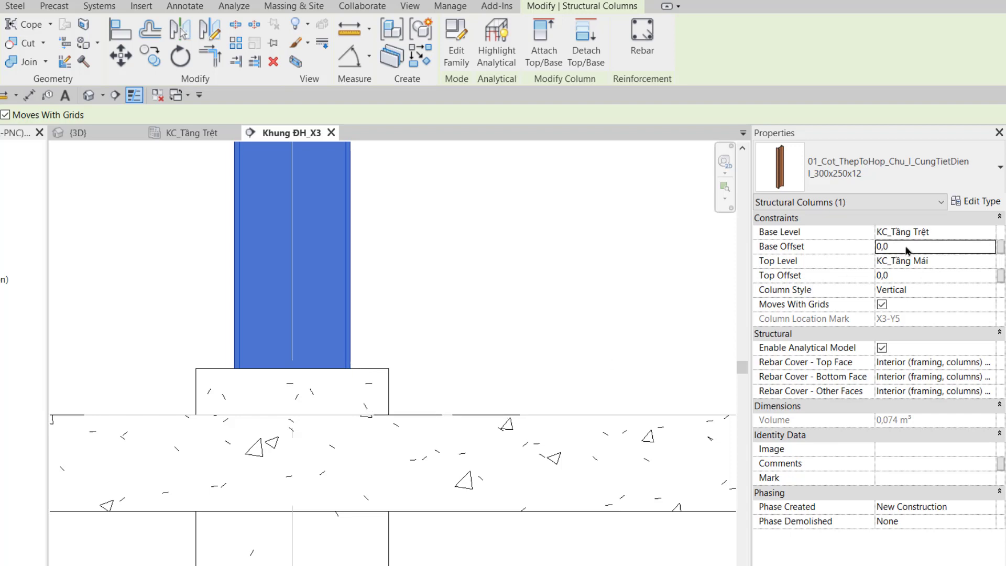
type("162")
key("Return")
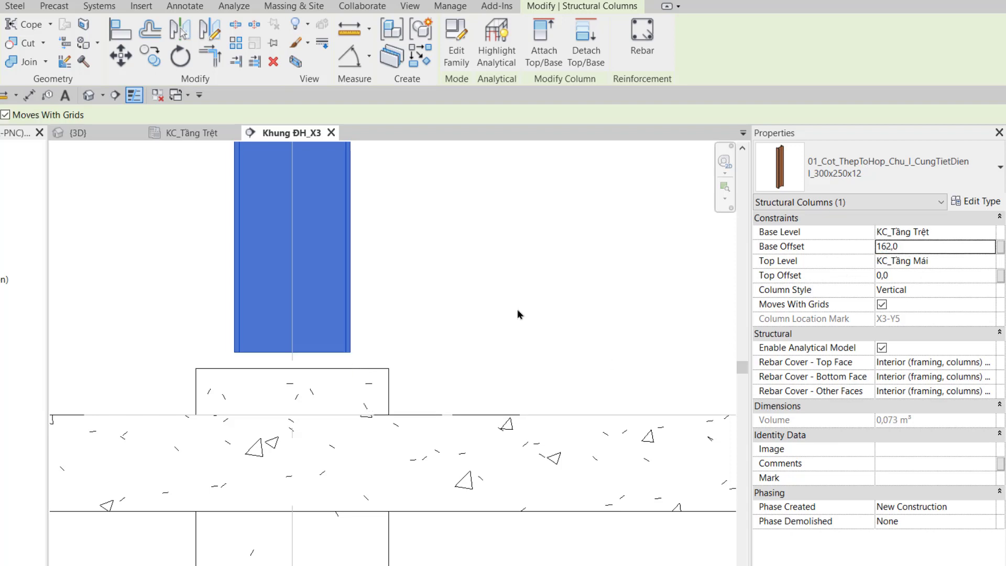
left_click(514, 315)
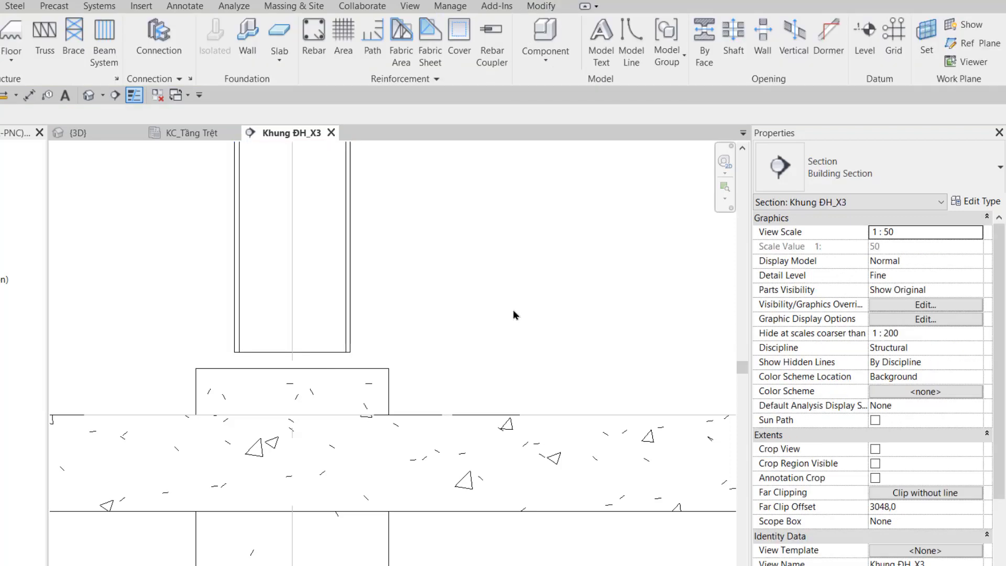
Dimension the 162 gap between the column bottom and the footing top.
key("d")
key("i")
left_click(325, 352)
left_click(335, 414)
left_click(584, 348)
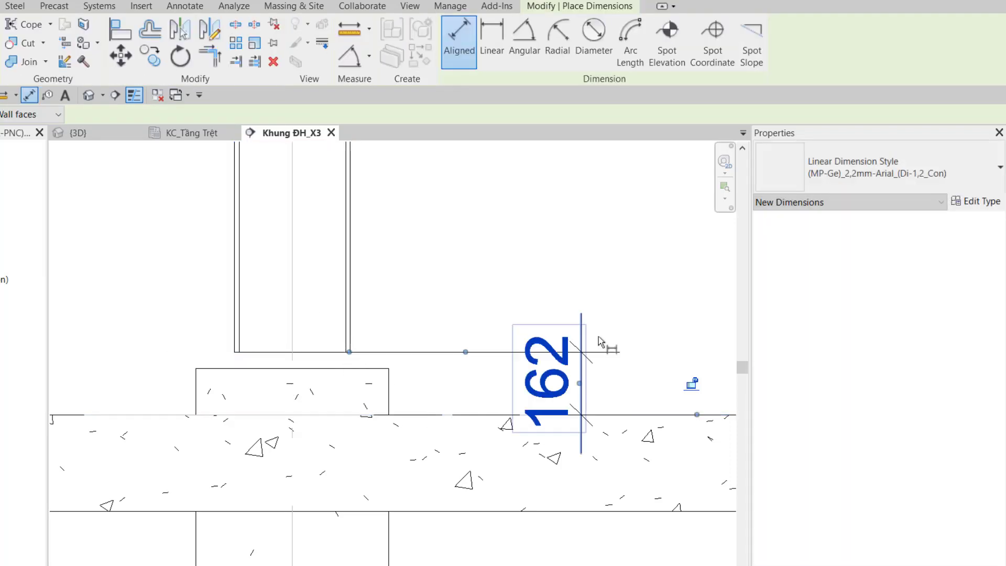
scroll(603, 335, "down", 2)
key("Escape")
key("Escape")
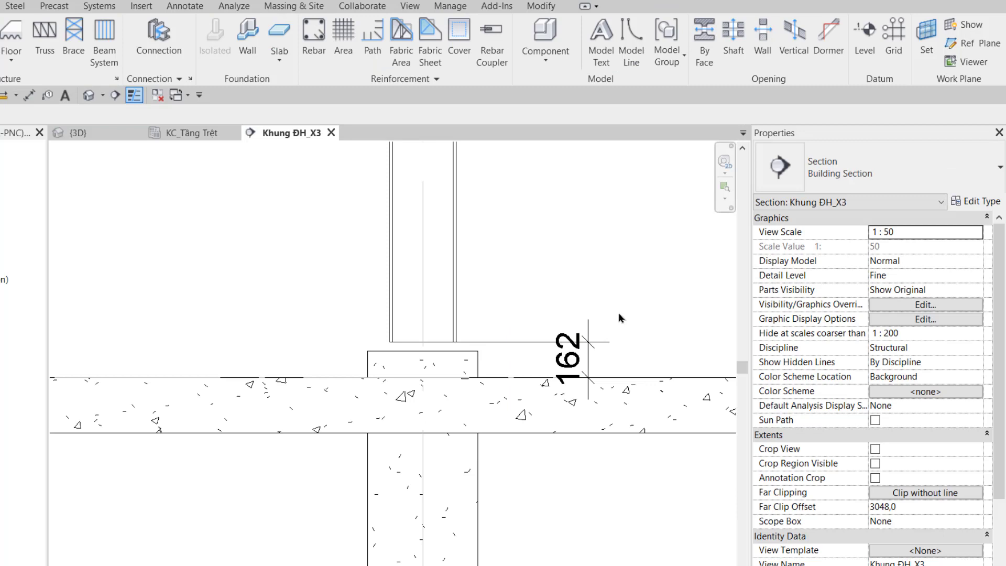
scroll(619, 317, "down", 3)
middle_click_drag(566, 237, 492, 307)
scroll(493, 306, "up", 5)
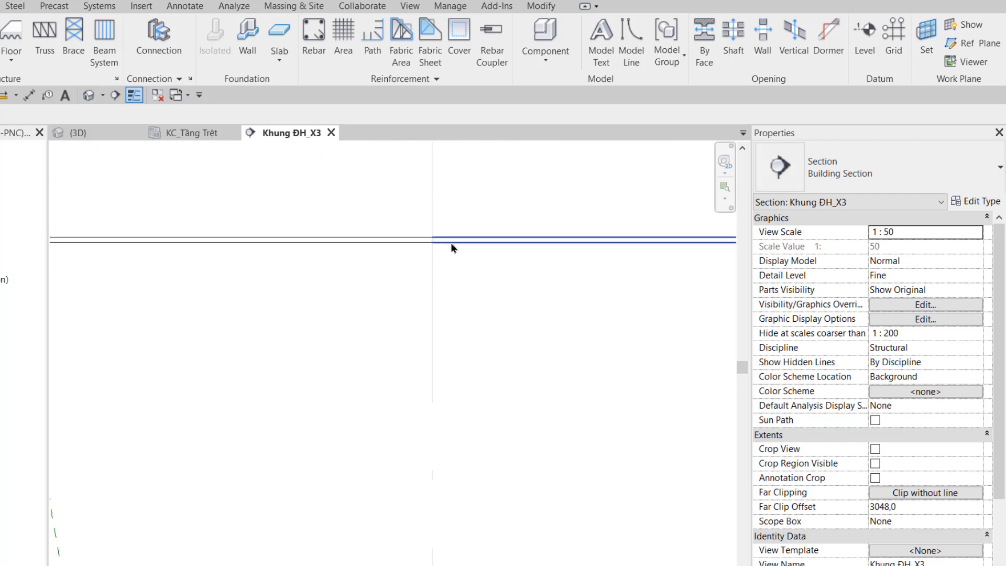
Draw a horizontal reference plane beneath the rafter.
left_click(961, 43)
left_click(228, 270)
left_click(604, 271)
key("Escape")
key("Escape")
Dimension the reference plane to the rafter's lower edge and set it 12 below.
key("d")
key("i")
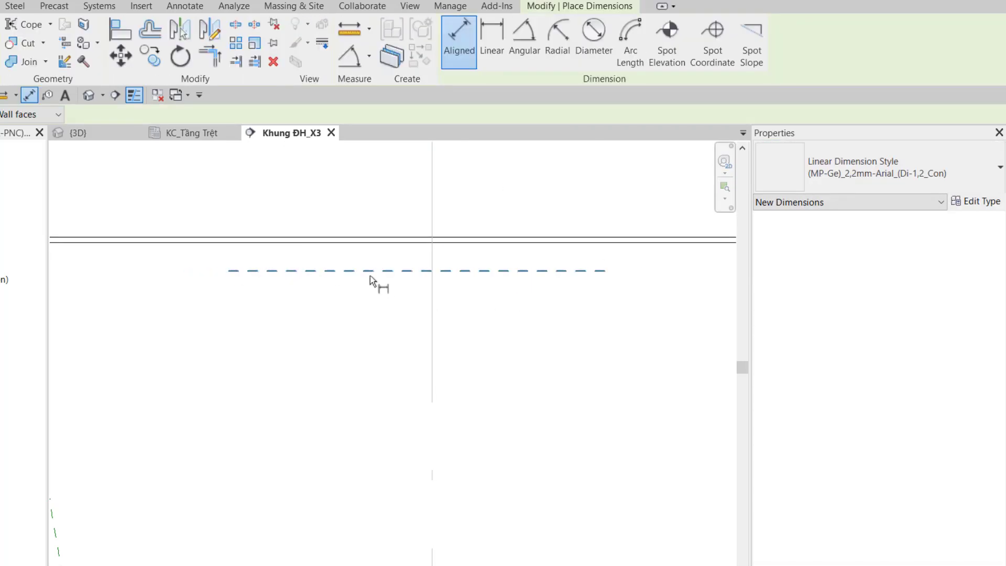
left_click(373, 242)
left_click(214, 280)
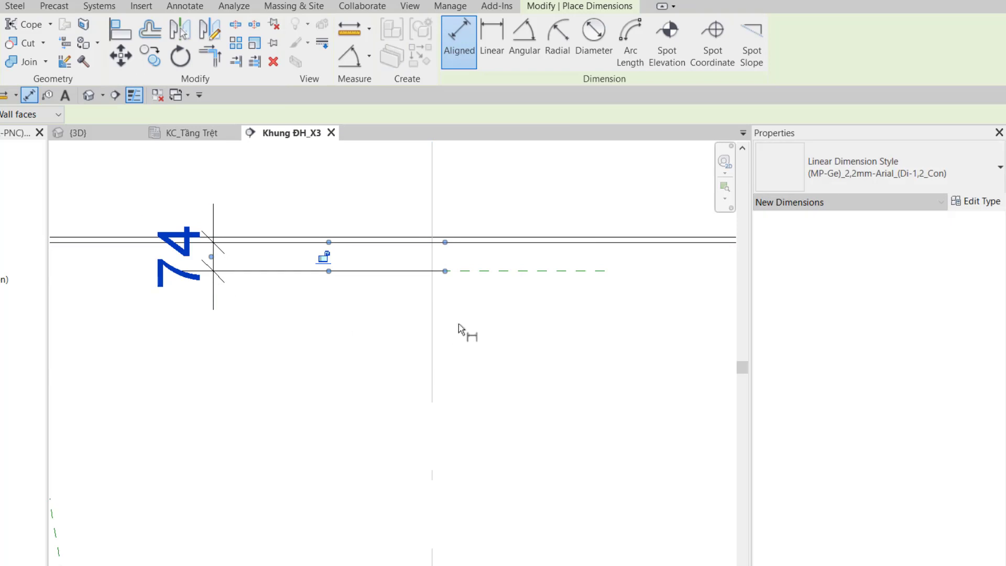
key("Escape")
key("Escape")
left_click(225, 271)
left_click(201, 256)
type("12")
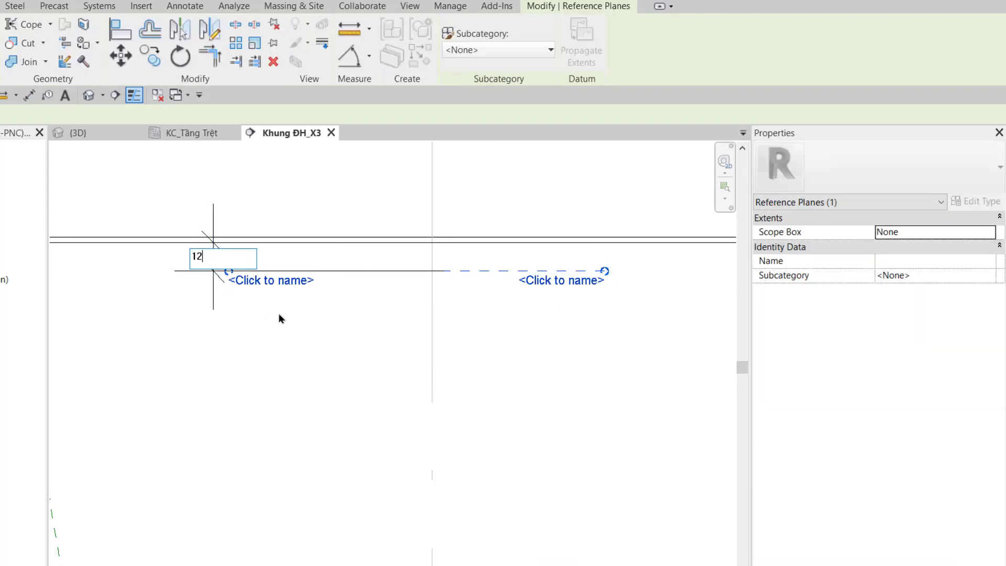
key("Return")
left_click(565, 358)
Name the reference plane 'MP_Đinh cột giữa'.
left_click(550, 251)
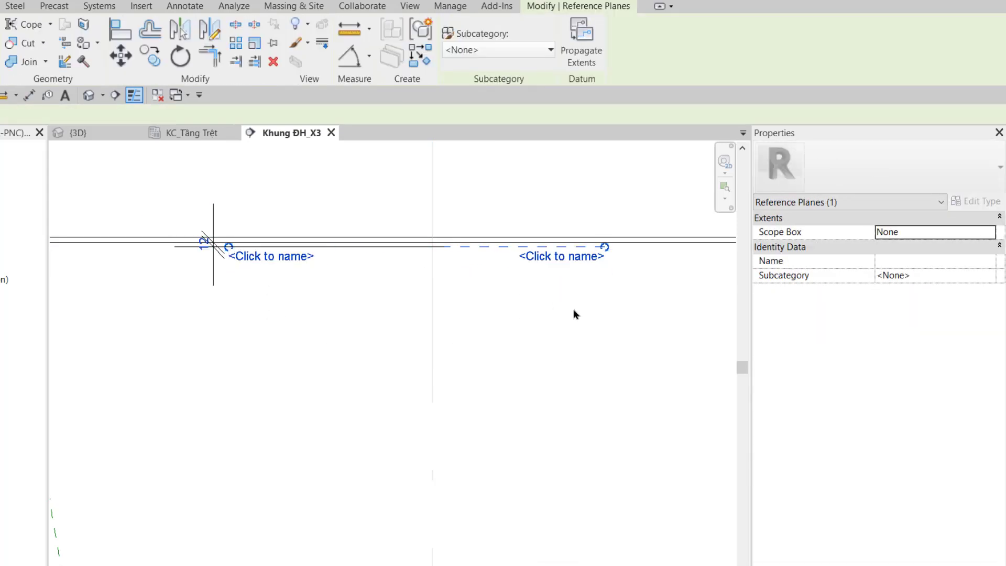
left_click(576, 261)
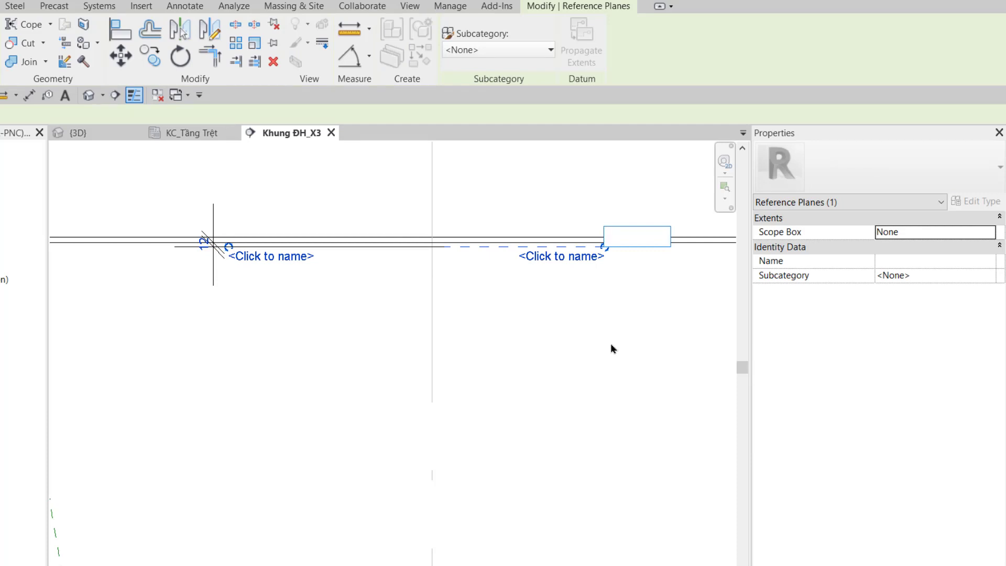
type("MP_")
type("Đinh cột gi")
type("ữa")
key("Return")
key("Escape")
Place a vertical dimension reading 3.808 from the column top level.
key("d")
key("i")
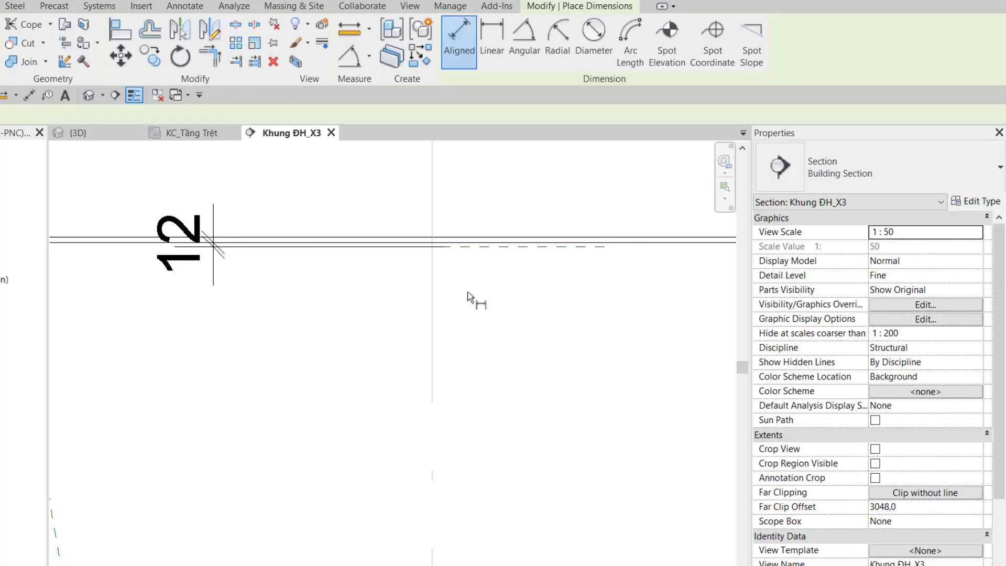
scroll(559, 417, "down", 3)
scroll(559, 417, "down", 3)
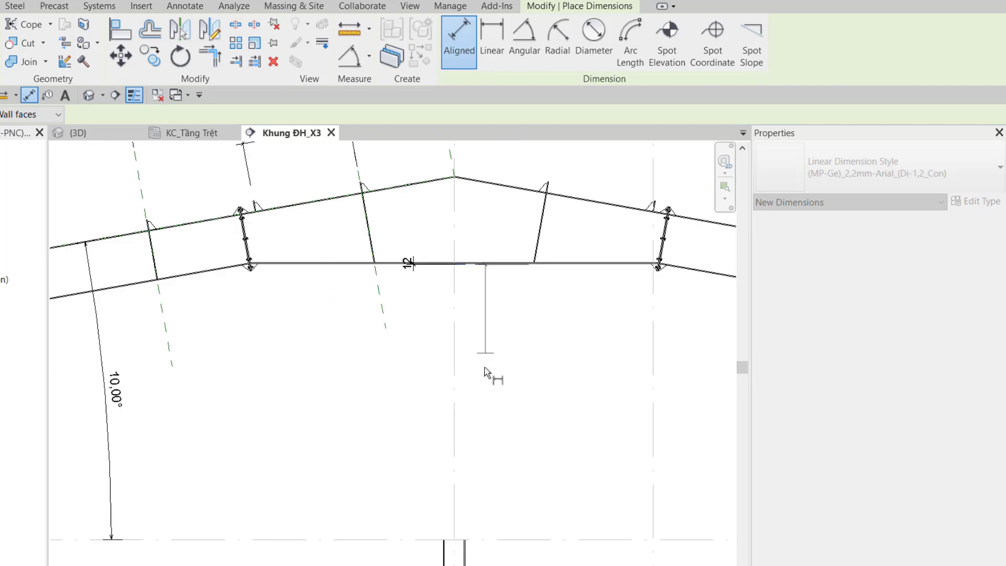
scroll(461, 454, "up", 6)
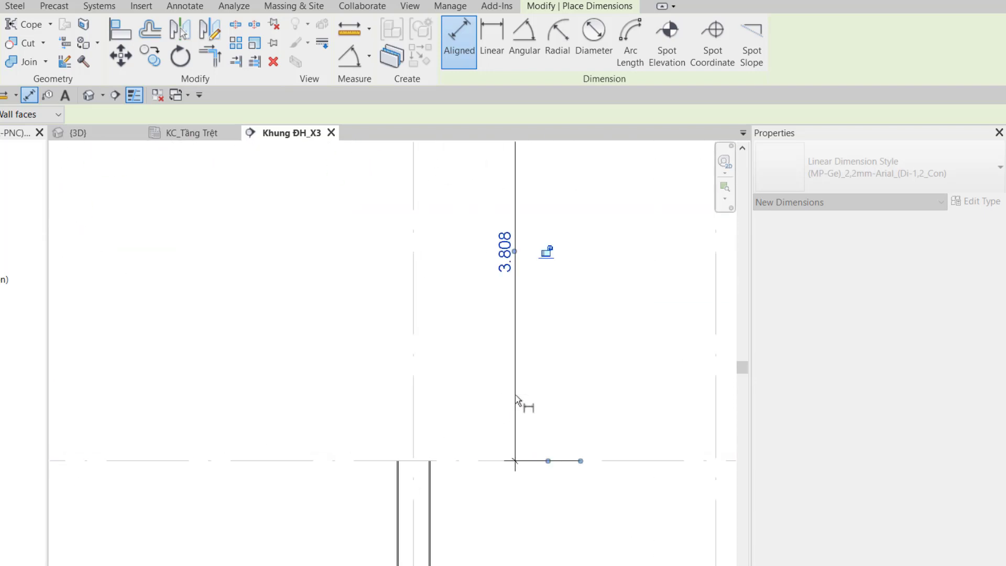
left_click(515, 403)
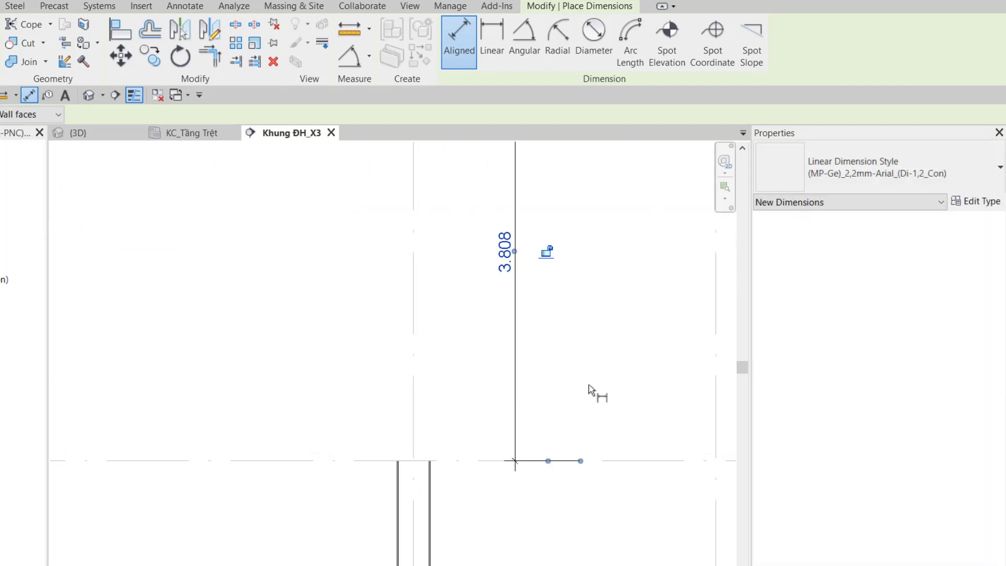
key("Escape")
key("Escape")
Set the steel column's Top Offset to 3808 and check its raised top.
left_click(427, 497)
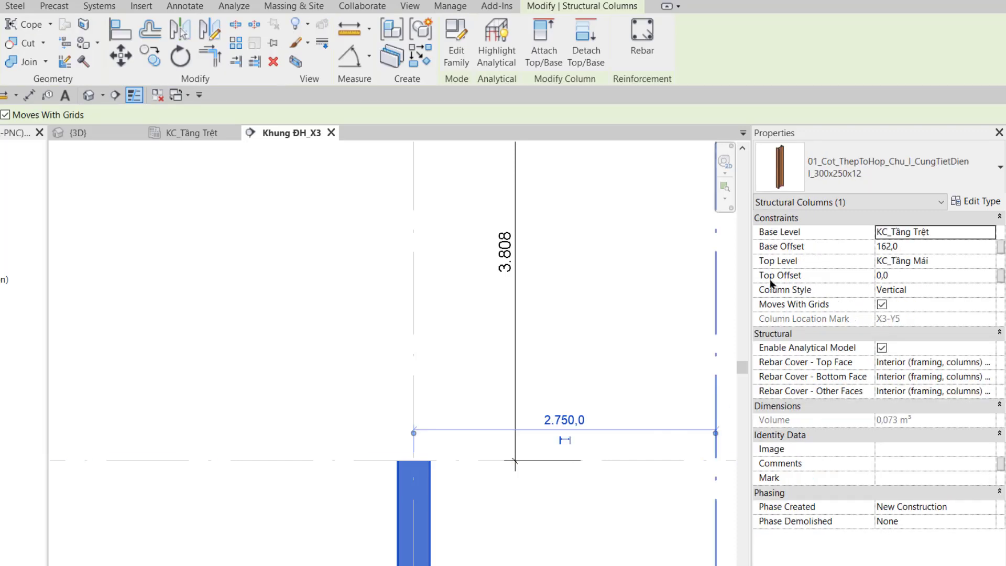
left_click(905, 277)
type("3")
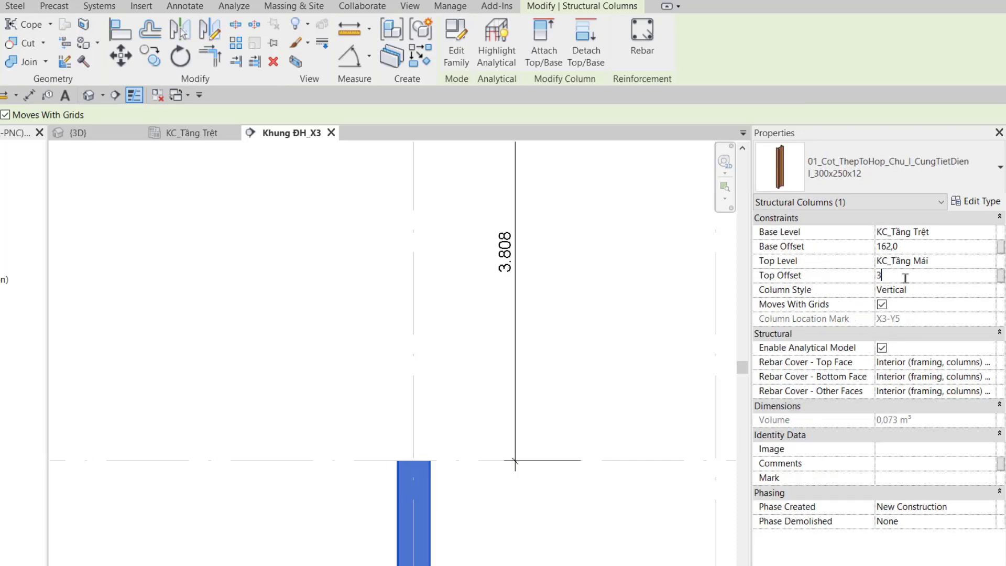
type("808")
key("Return")
middle_click_drag(575, 330, 574, 524)
scroll(410, 333, "up", 3)
scroll(410, 333, "up", 2)
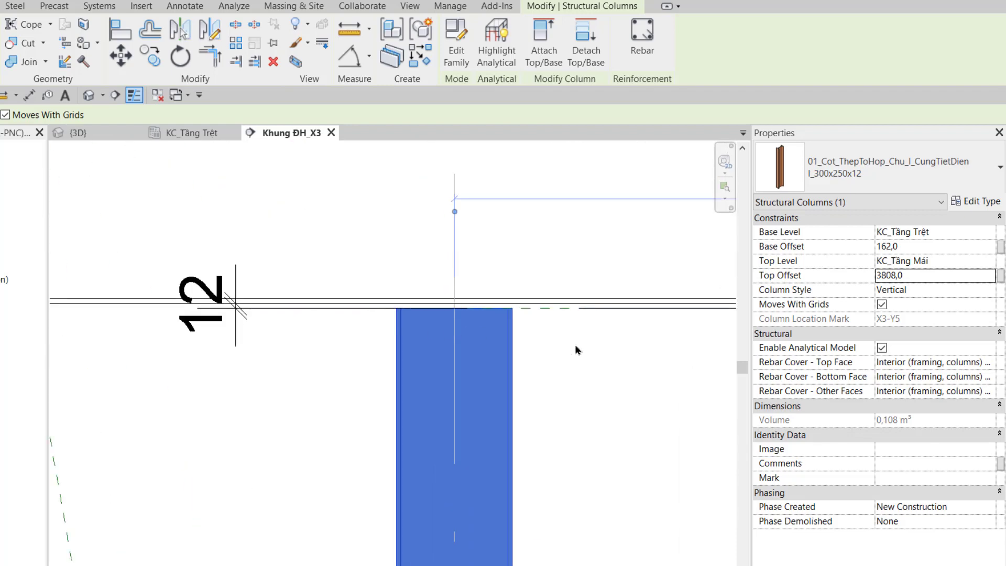
scroll(384, 407, "down", 5)
scroll(302, 463, "up", 3)
scroll(366, 454, "up", 4)
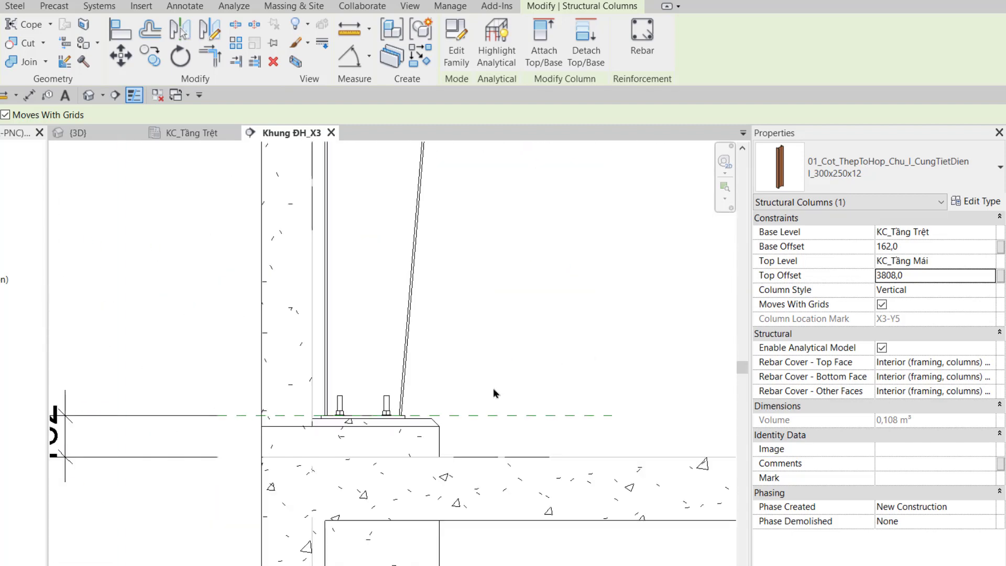
Select the anchor bolt, base plate and grout pad at the column base.
left_click(388, 406)
scroll(389, 408, "up", 4)
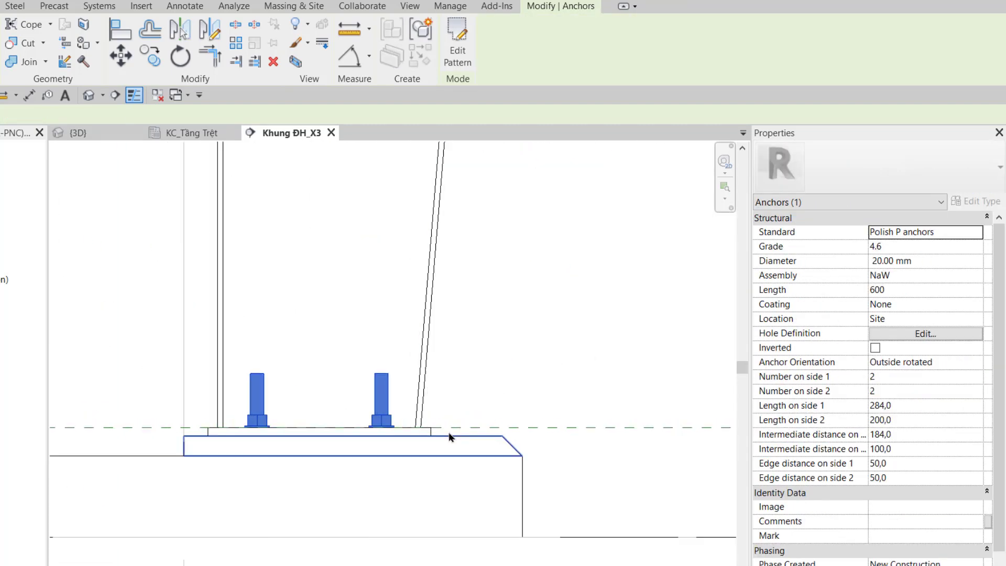
left_click(429, 433, "ctrl")
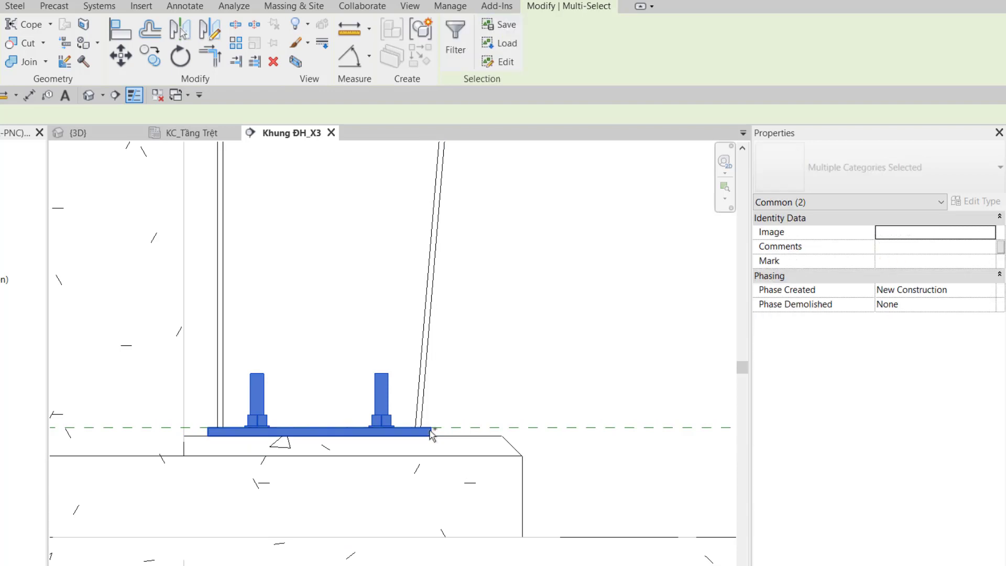
left_click(511, 448, "ctrl")
scroll(556, 451, "down", 2)
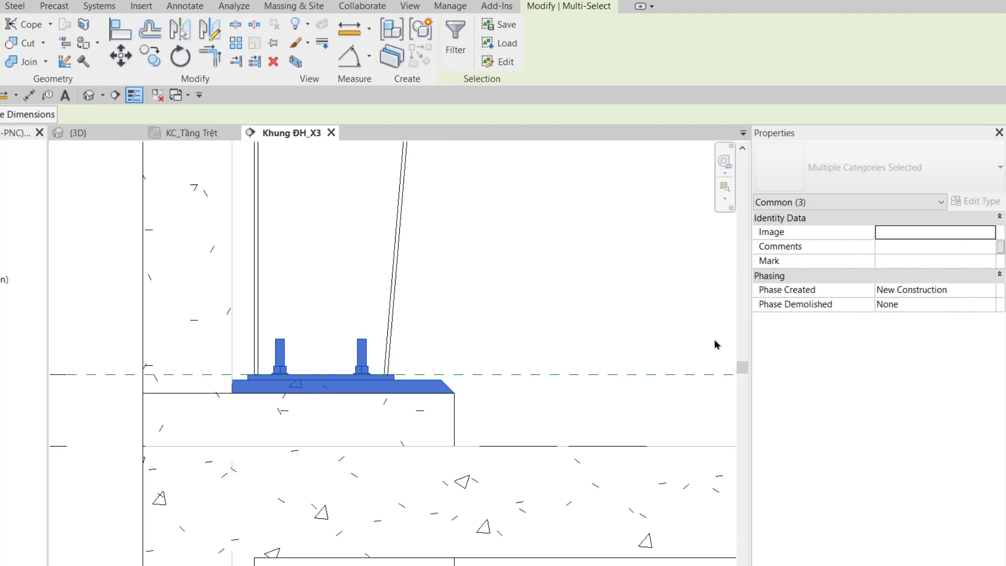
Start copying the base parts from the plate corner, then cancel the copy.
left_click(151, 55)
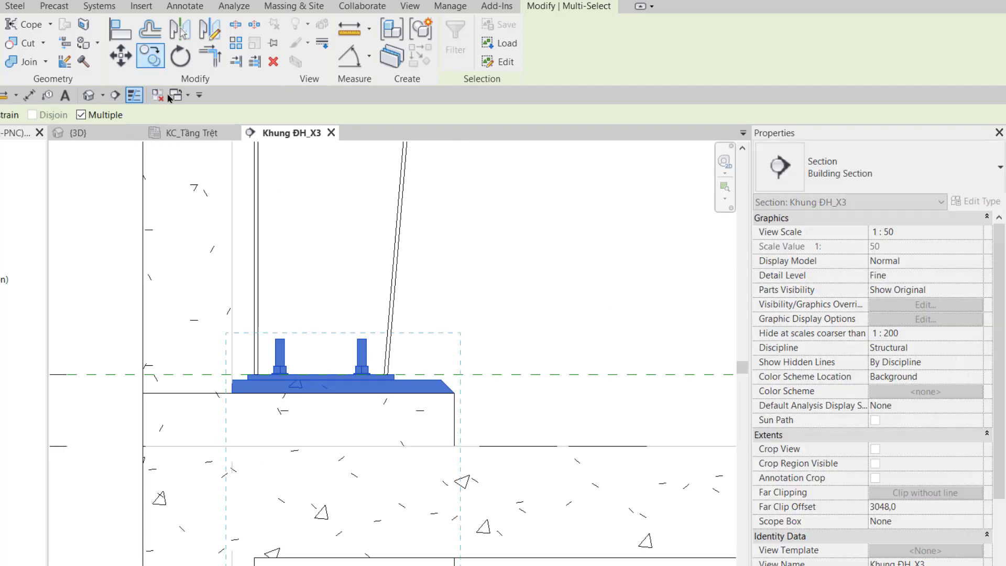
scroll(265, 393, "up", 1)
scroll(264, 392, "up", 2)
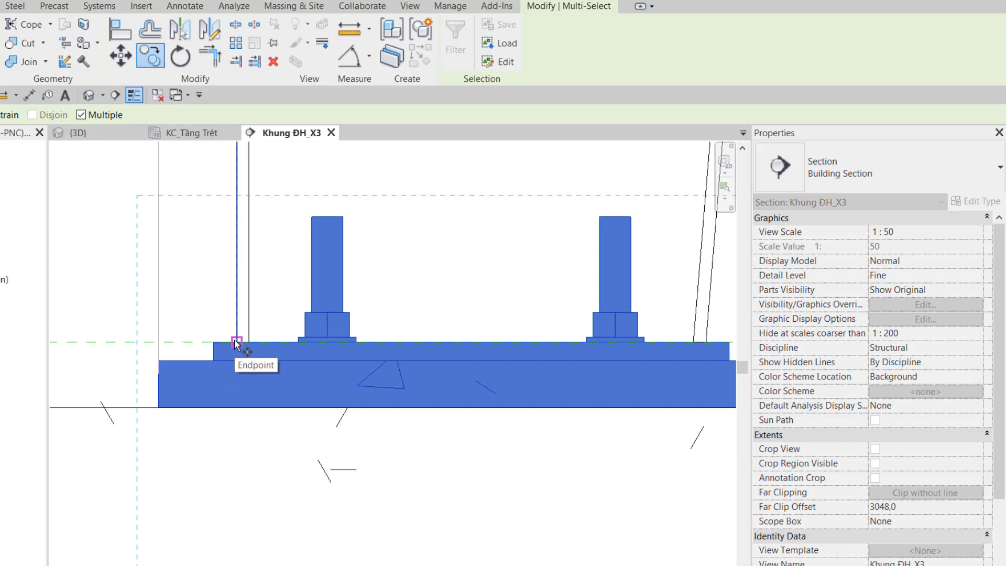
left_click(237, 343)
scroll(471, 388, "down", 3)
scroll(494, 386, "up", 4)
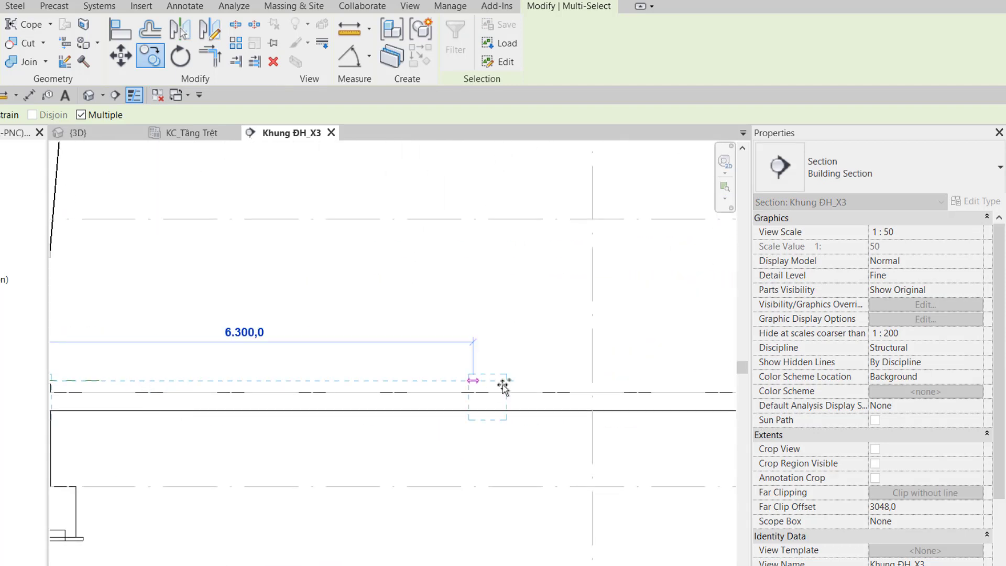
scroll(643, 440, "up", 4)
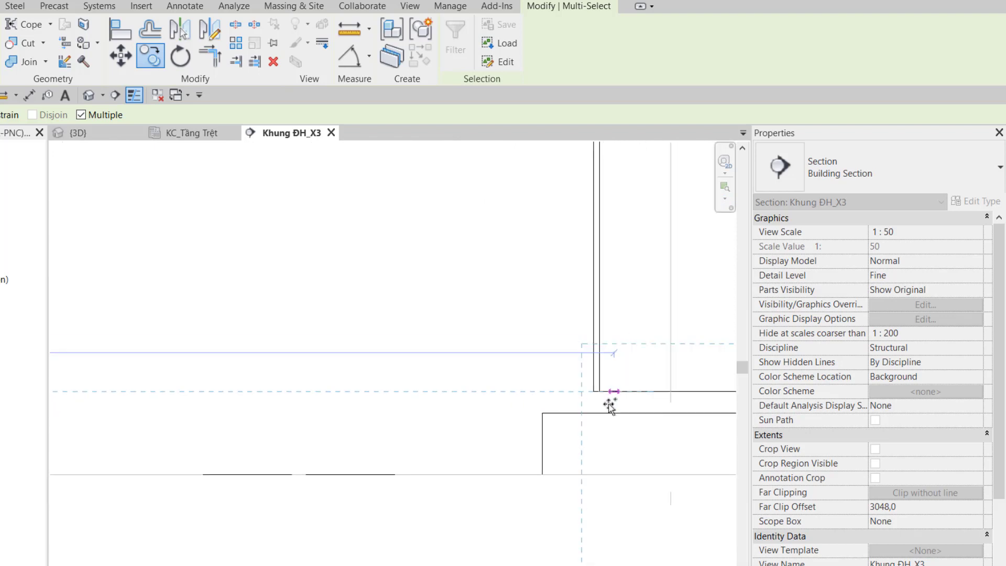
scroll(403, 411, "down", 2)
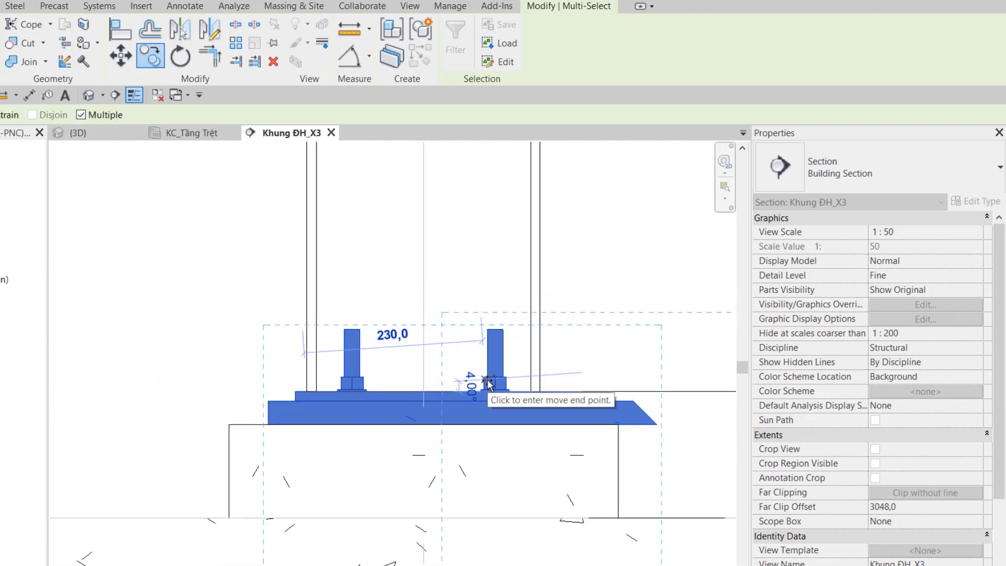
key("Escape")
key("Escape")
Pan back to the column base and footing and switch to the Insert tab.
scroll(658, 342, "down", 2)
middle_click_drag(658, 341, 571, 336)
scroll(581, 315, "down", 1)
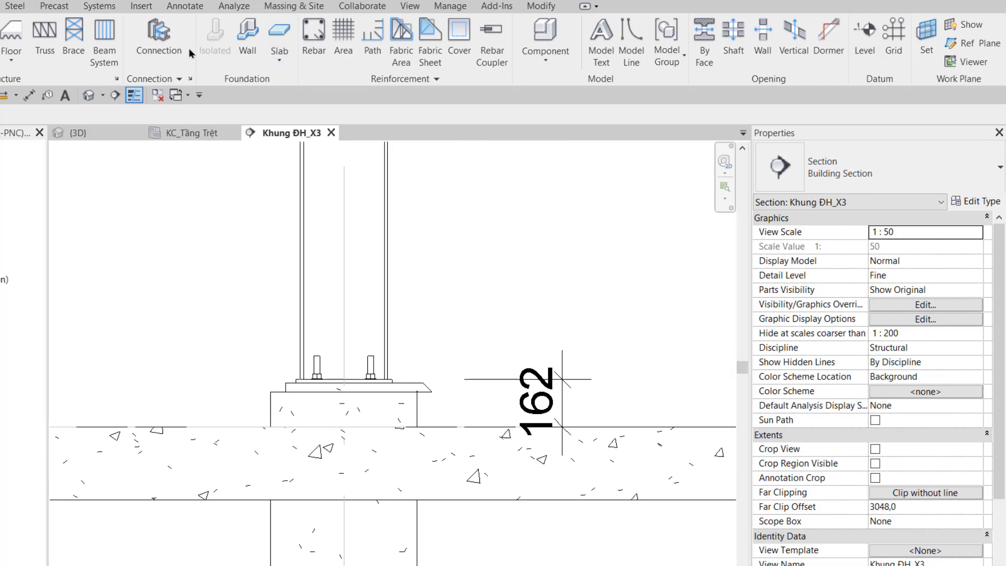
left_click(141, 7)
Load the 03_SiKa_ChanCot_Thep_Vat_4Mat family from Steel > SiKa_ChanCot_Thep.
left_click(444, 45)
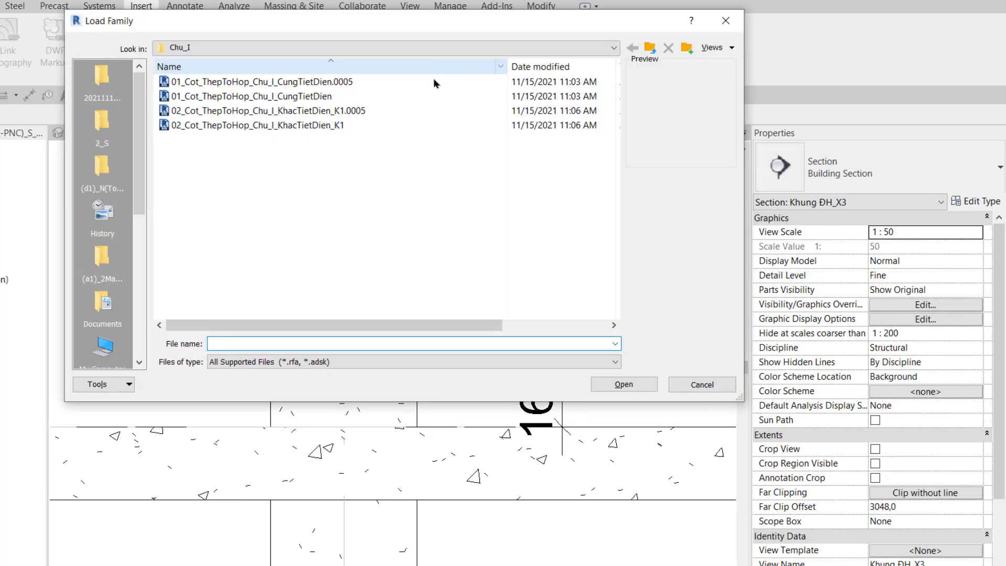
left_click(413, 48)
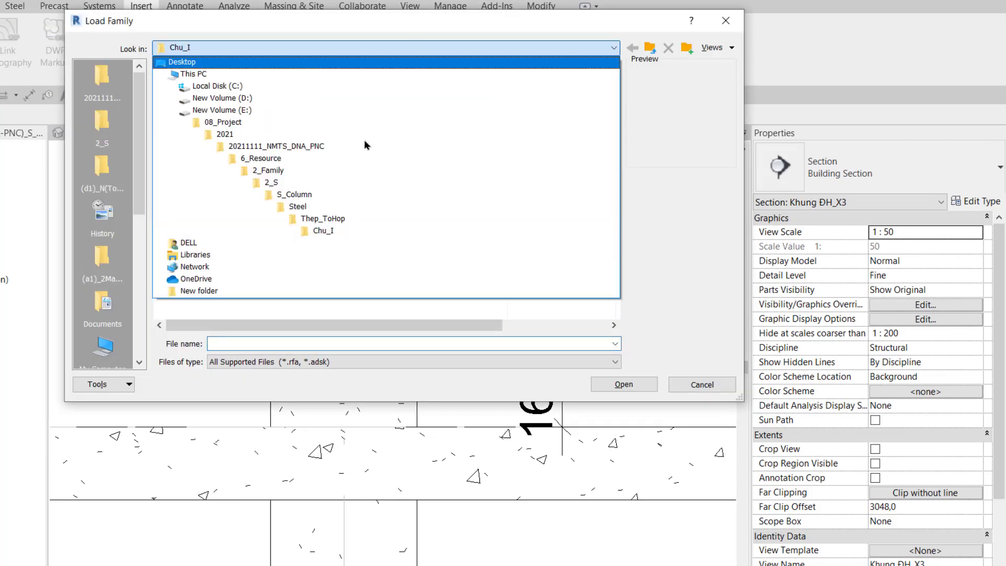
left_click(341, 211)
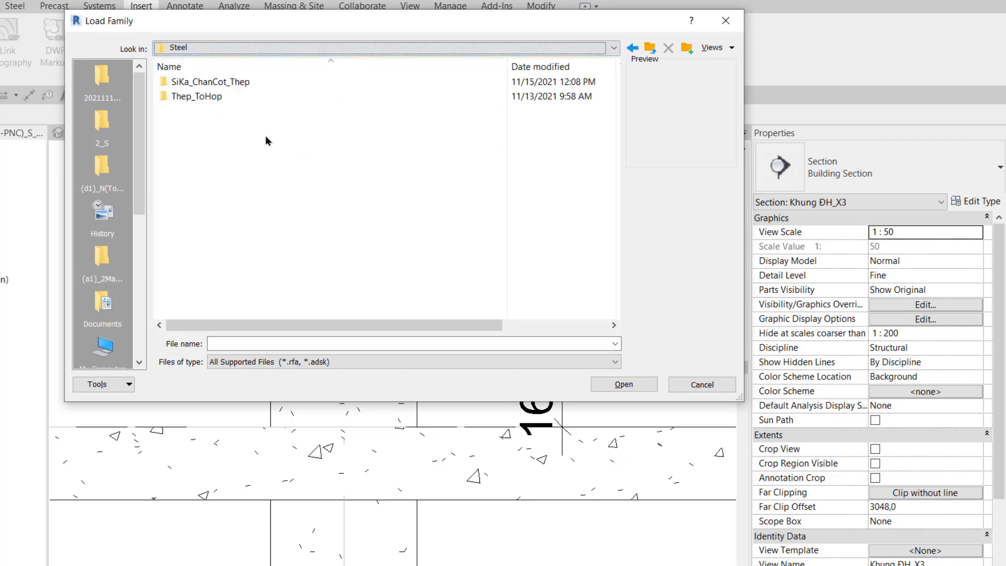
double_click(240, 85)
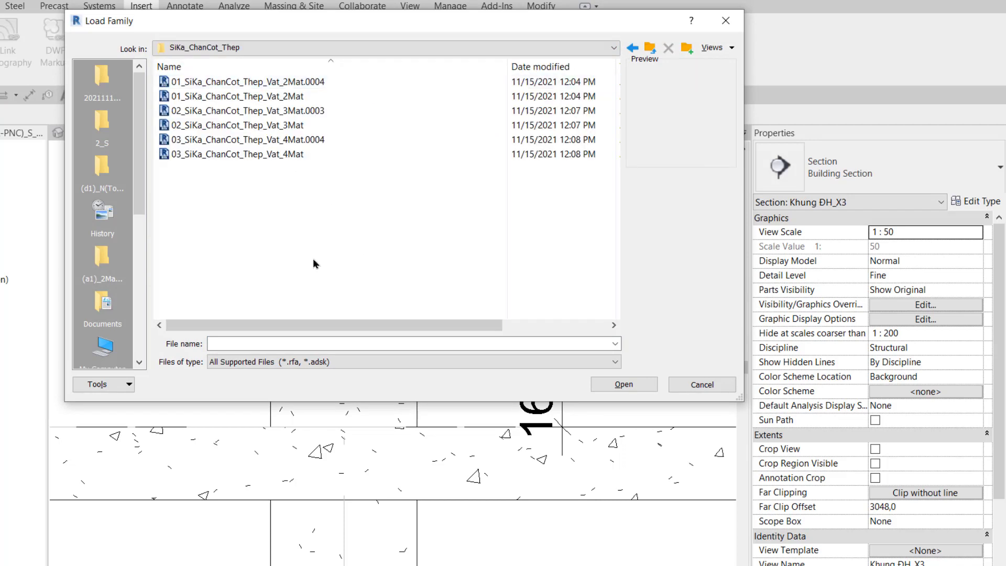
left_click(286, 155)
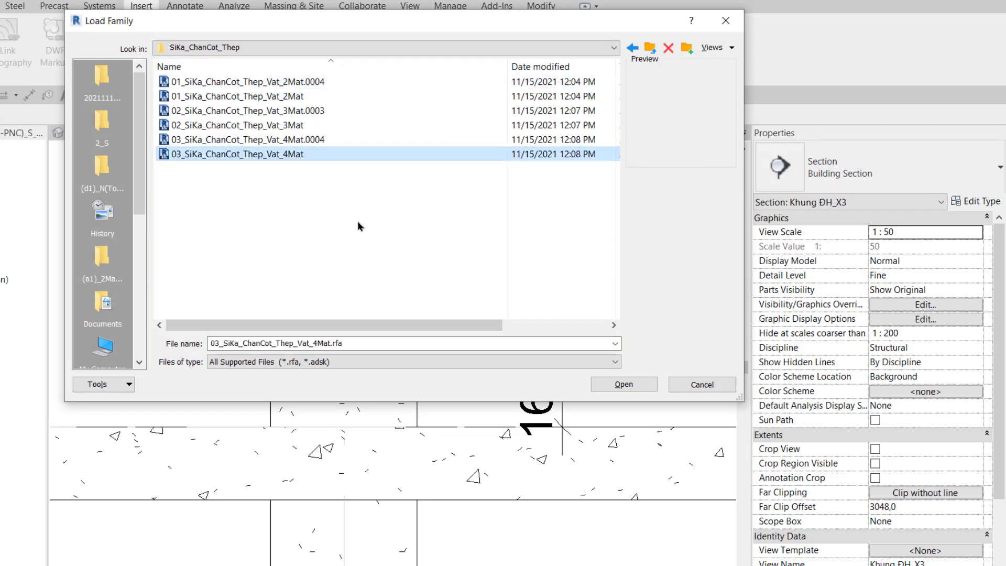
left_click(630, 388)
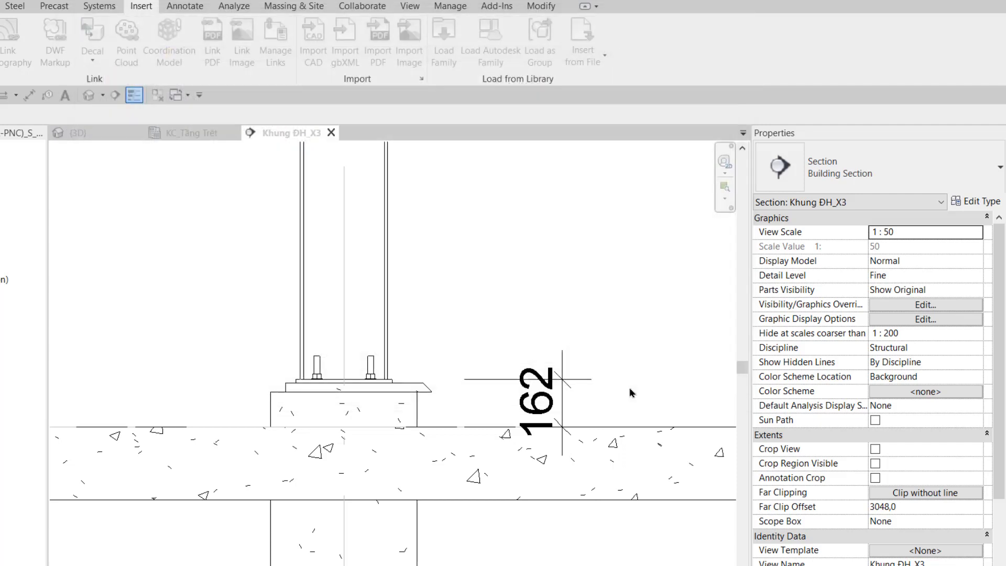
Switch the grout pad to type SK_600x400x50x50 and open its type properties.
left_click(429, 387)
scroll(449, 392, "up", 2)
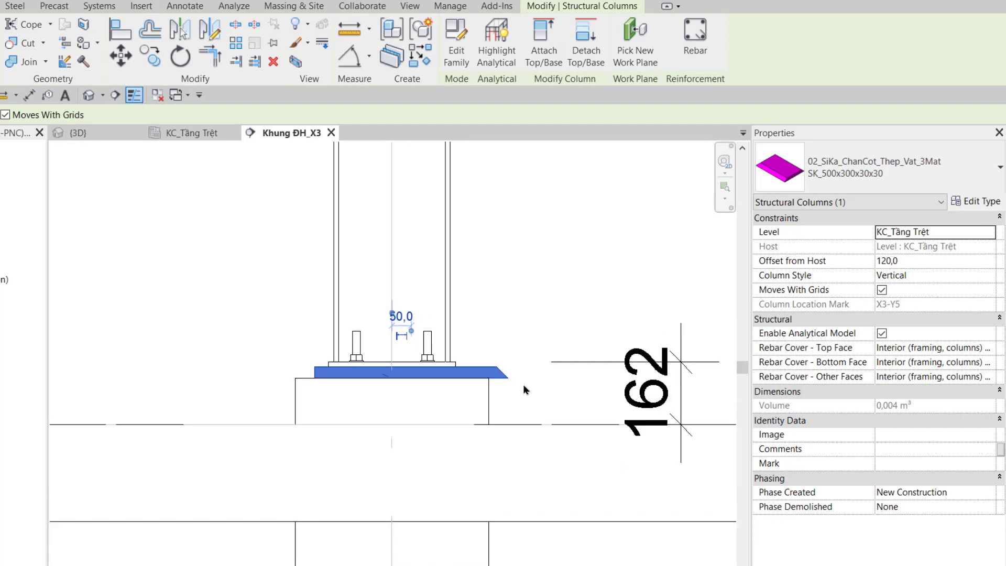
left_click(959, 183)
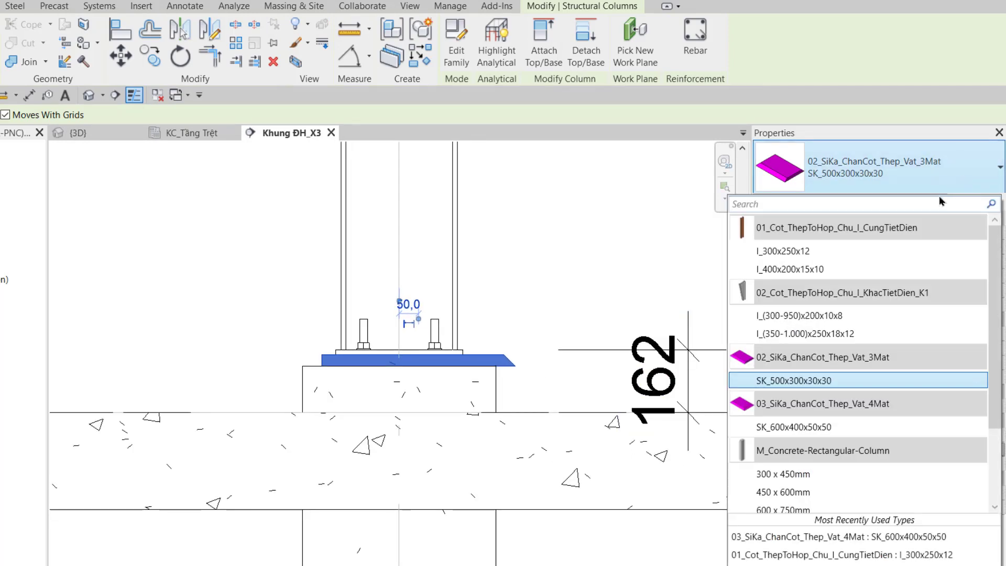
left_click(827, 428)
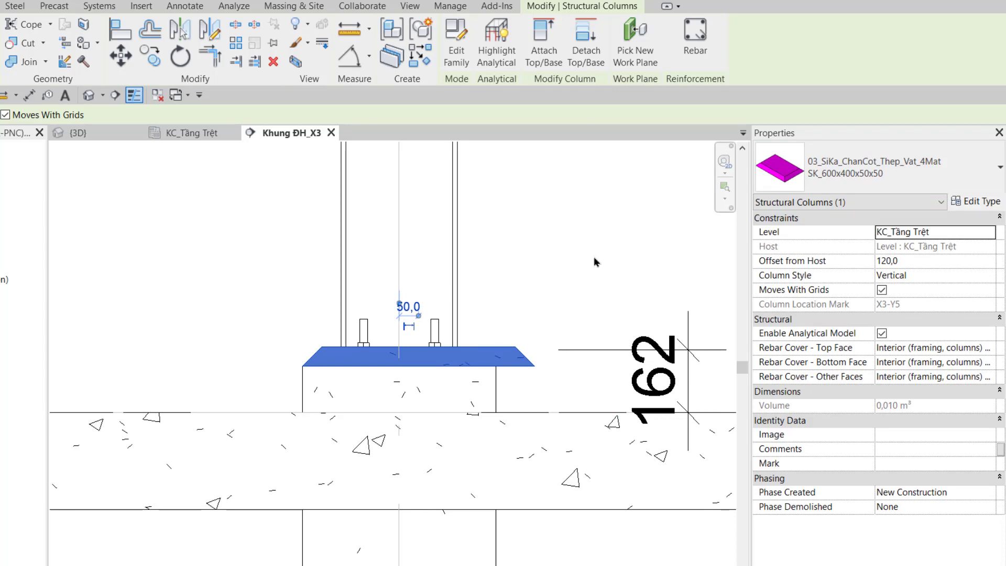
left_click(975, 203)
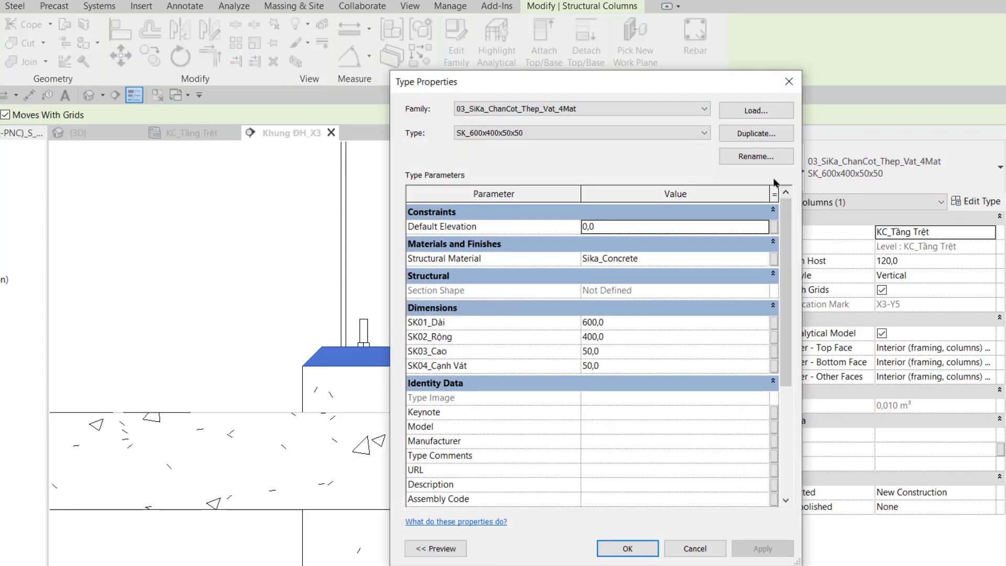
Rename the pad type to SK_500x300x30x25.
left_click(760, 160)
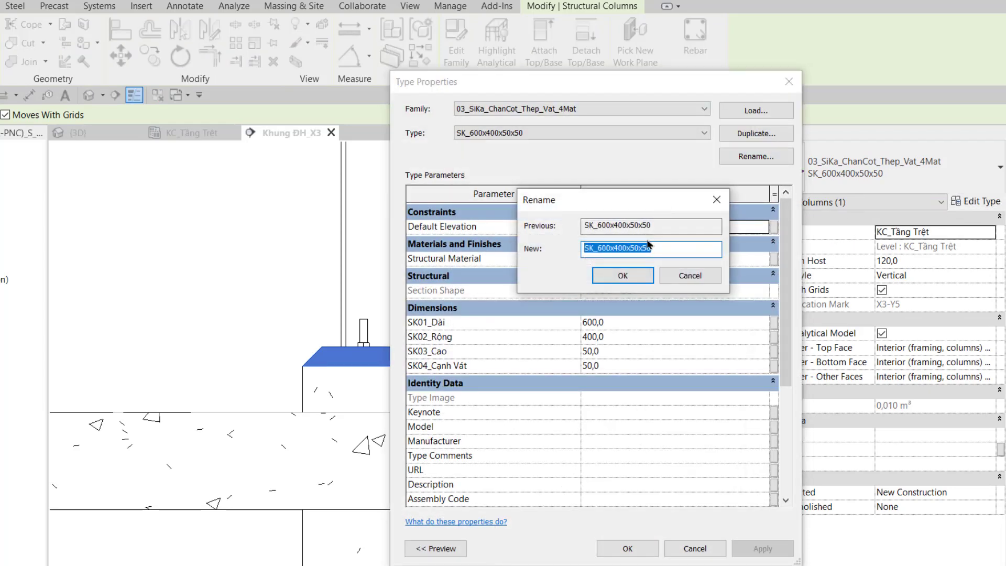
left_click(597, 248)
type("500x")
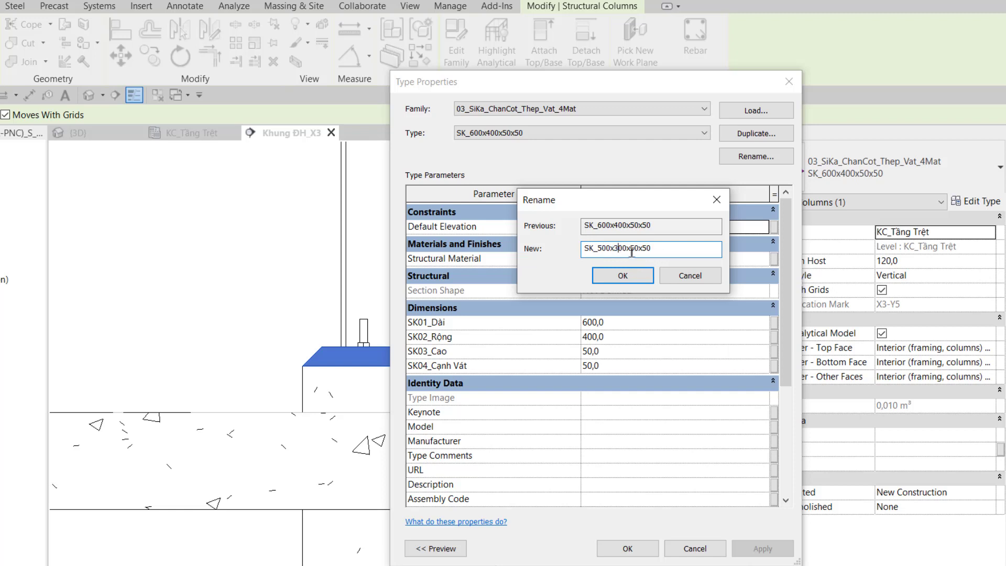
type("3")
left_click_drag(643, 248, 656, 250)
key("BackSpace")
left_click(623, 275)
Set SK01_Dài 500, SK02_Rộng 300, SK03_Cao 30 and SK04_Cạnh Vát 25, and apply.
left_click(628, 325)
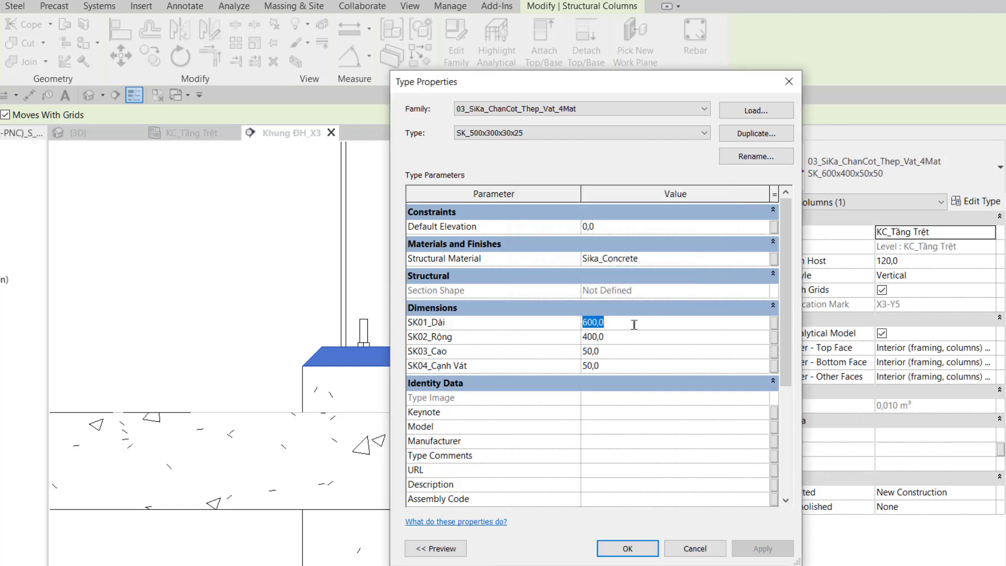
type("500")
left_click(642, 340)
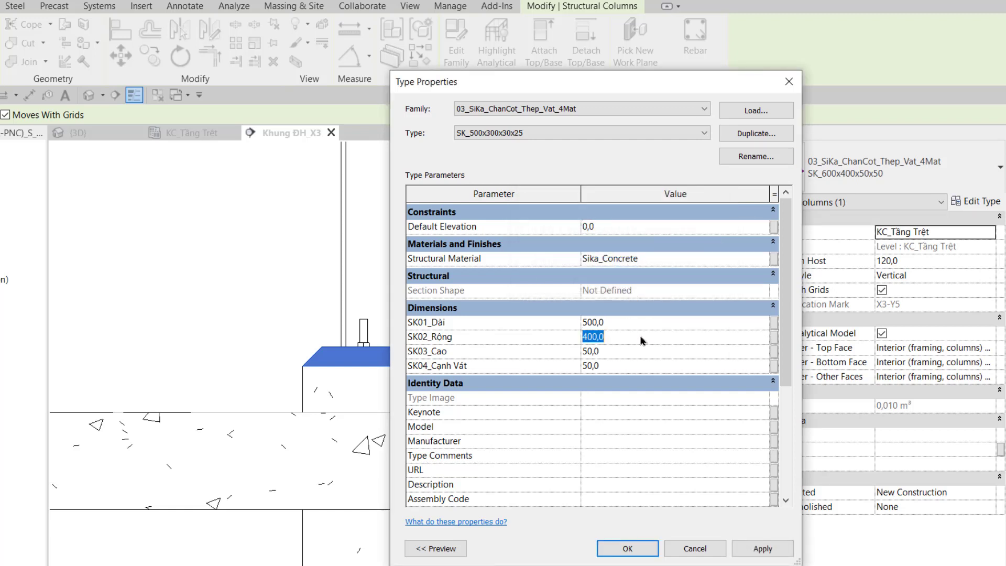
type("300")
left_click(649, 355)
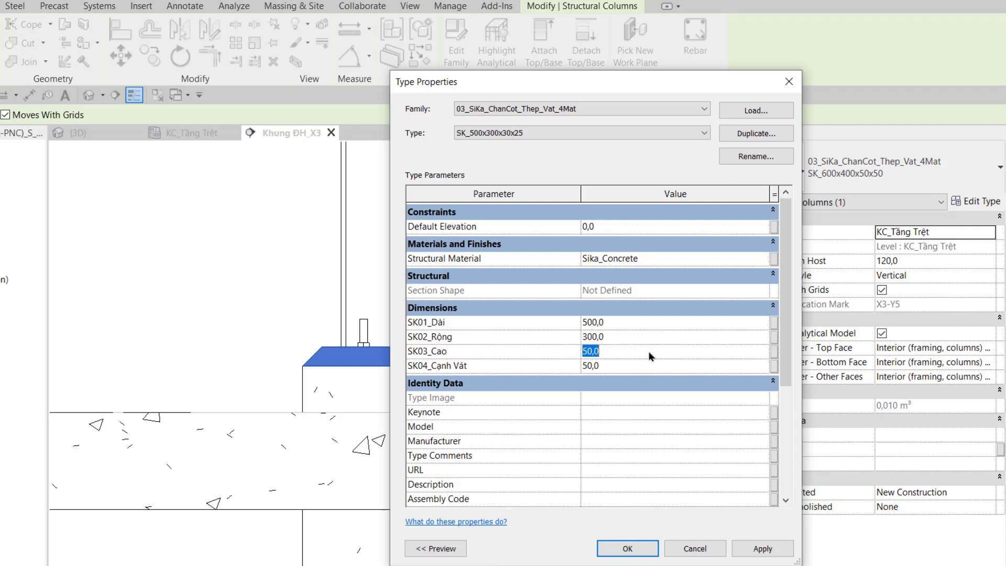
left_click(646, 370)
left_click(627, 549)
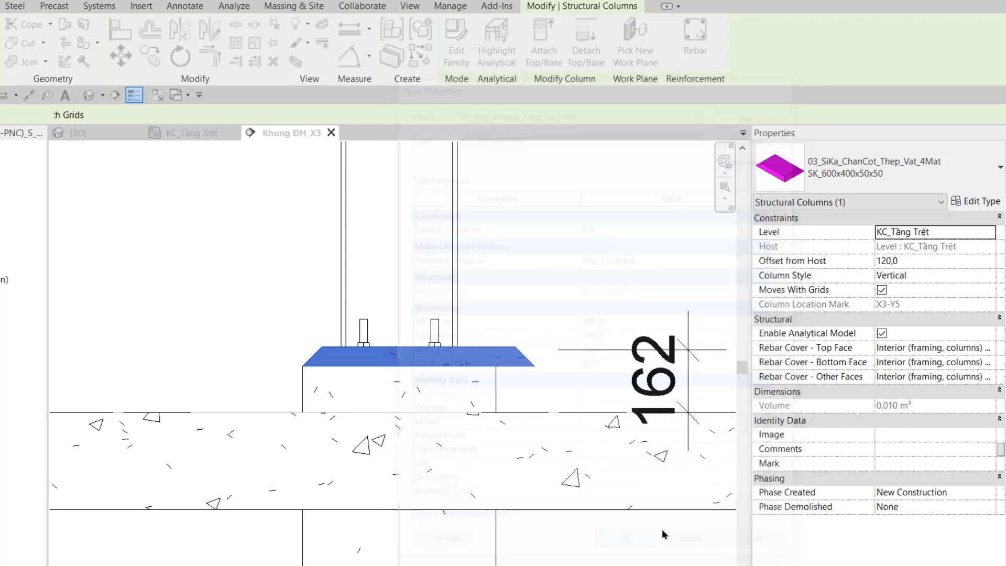
In the KC_Tầng Trệt plan, move (MV) the column from its corner onto the target corner.
left_click(197, 134)
scroll(463, 287, "up", 3)
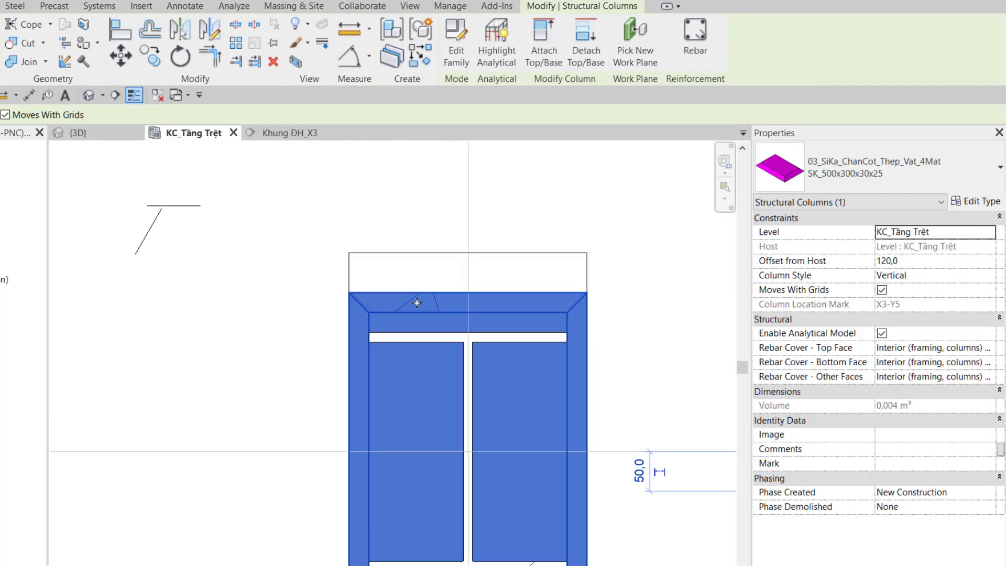
key("m")
key("v")
left_click(388, 293)
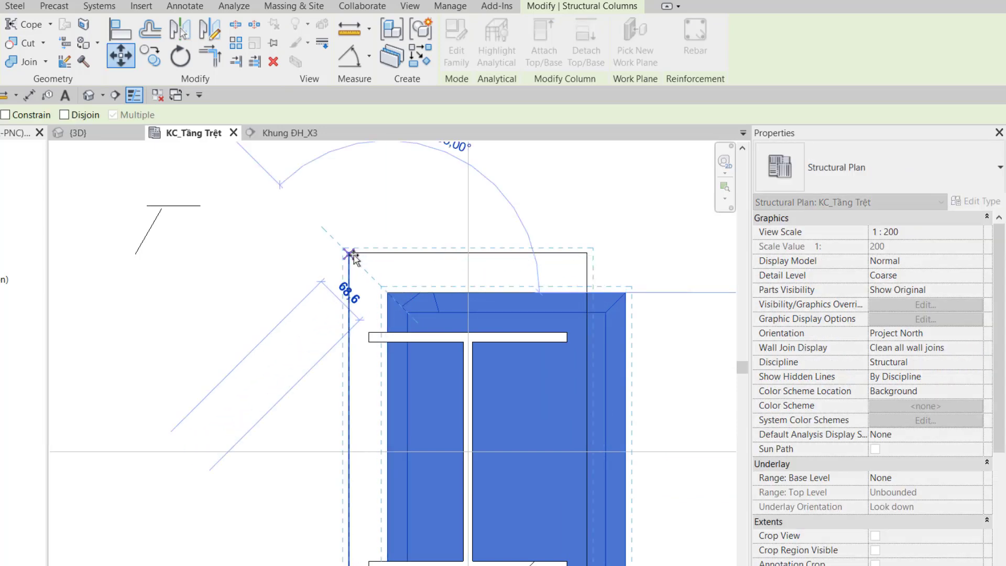
scroll(348, 257, "up", 3)
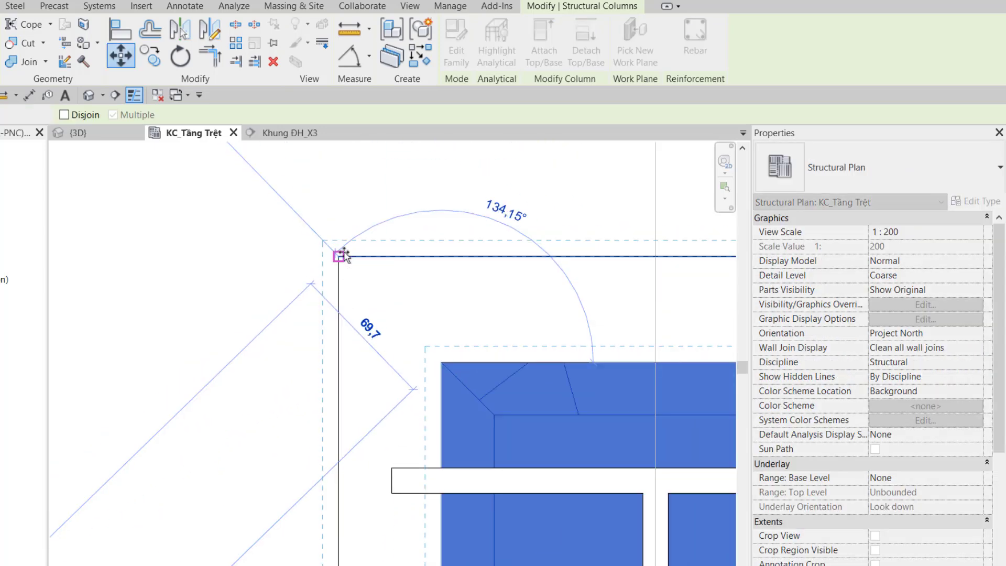
left_click(344, 255)
scroll(613, 438, "down", 5)
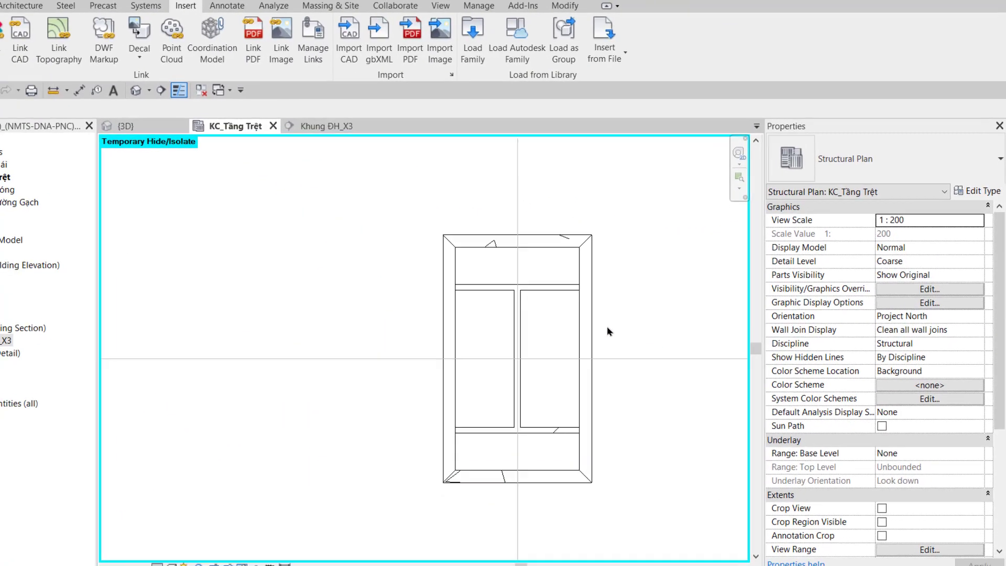
Set the view to Fine detail and put the base plate into Edit Boundary.
left_click(172, 558)
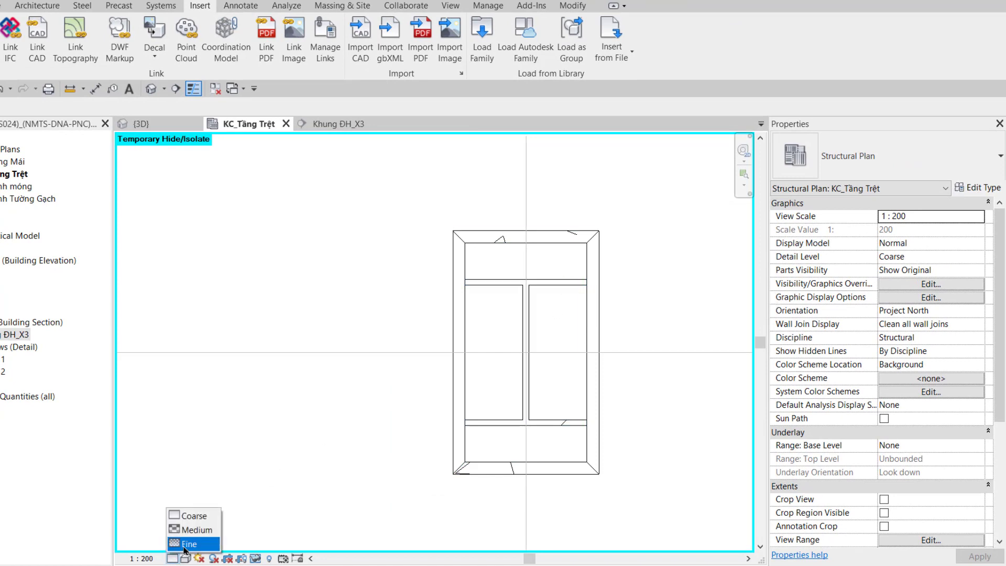
left_click(184, 545)
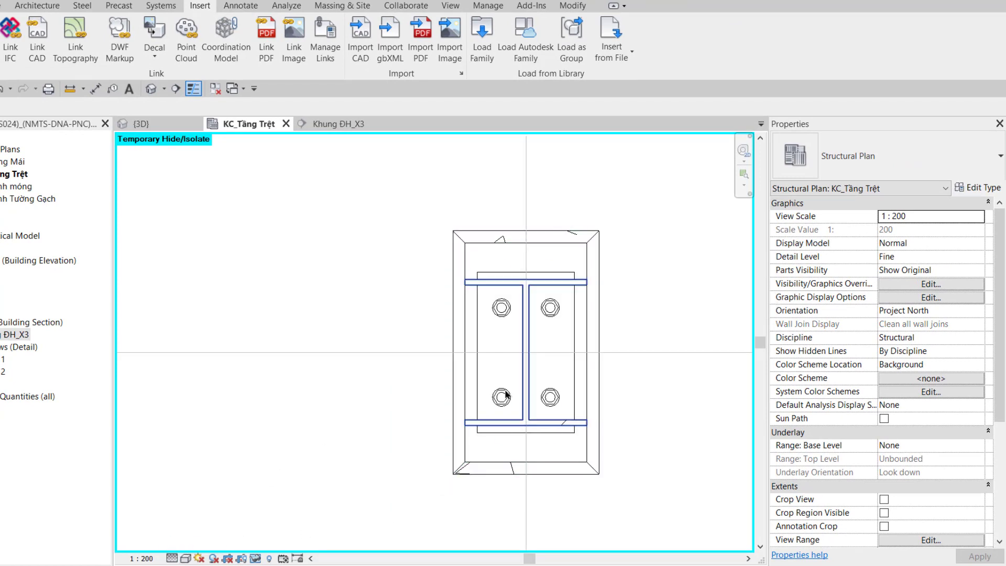
left_click(560, 274)
left_click(509, 65)
scroll(624, 294, "up", 3)
scroll(615, 299, "down", 1)
Align (AL) the plate's left and right edges to the column lines, then finish the outline.
key("a")
key("l")
left_click(400, 303)
left_click(415, 302)
left_click(561, 314)
left_click(544, 314)
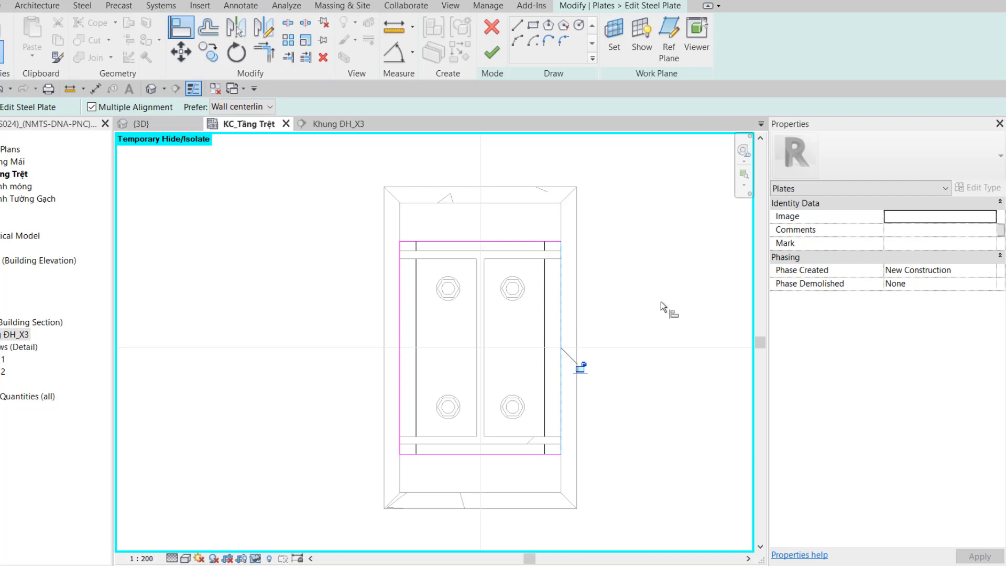
key("Escape")
left_click(491, 52)
Orbit the {3D} view to inspect the finished column base.
left_click(141, 123)
scroll(297, 424, "up", 3)
scroll(297, 424, "up", 6)
left_click(464, 441)
middle_click_drag(464, 441, 647, 439, "shift")
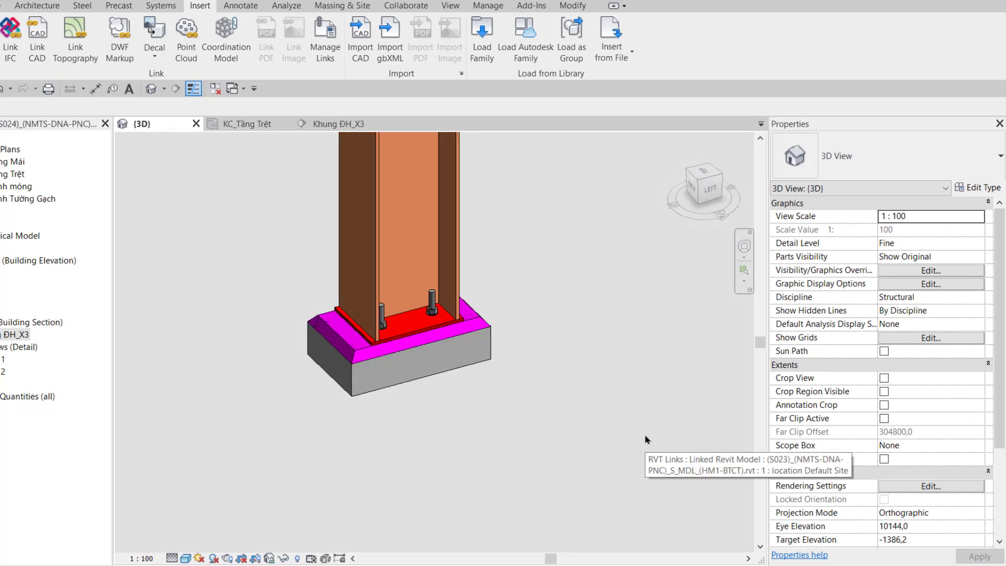
left_click(338, 124)
scroll(549, 300, "up", 2)
left_click(467, 345)
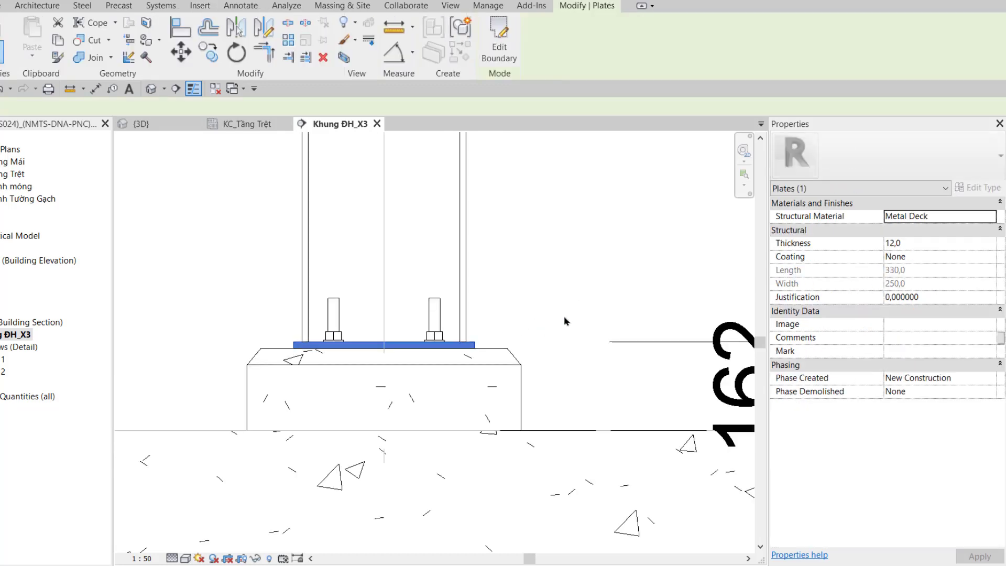
key("c")
key("o")
scroll(474, 348, "up", 4)
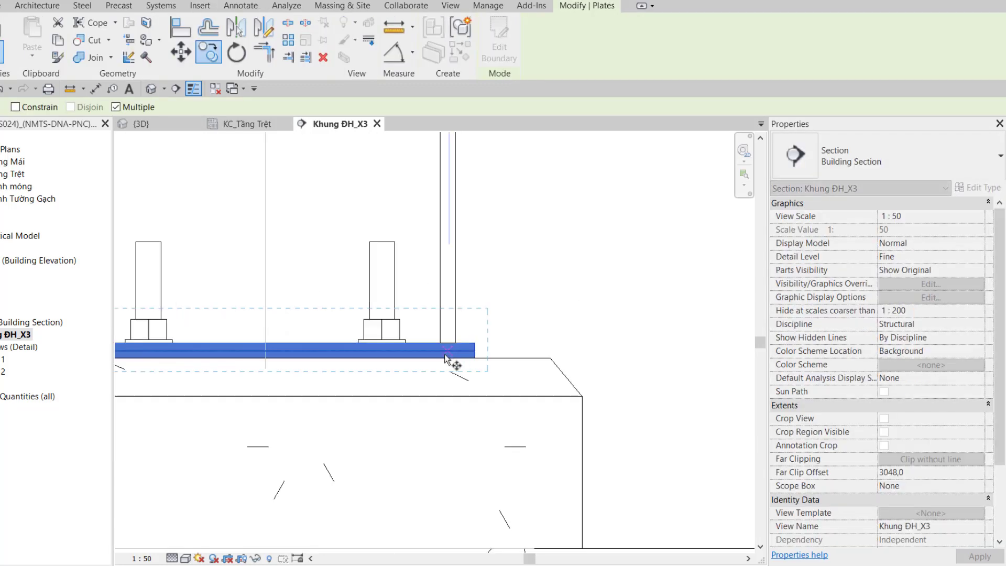
left_click(428, 361)
scroll(427, 356, "down", 4)
scroll(430, 348, "up", 3)
scroll(429, 349, "up", 5)
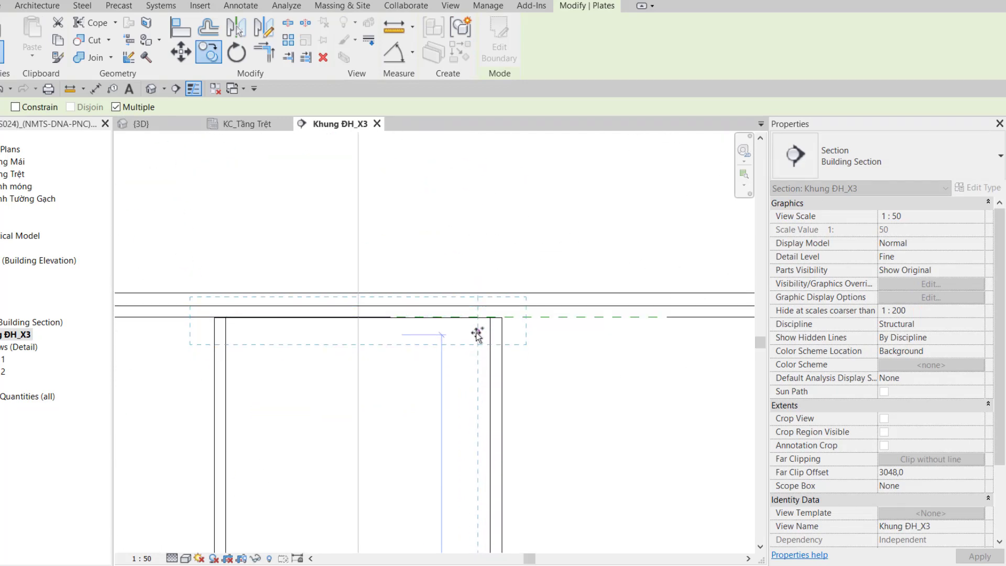
key("Escape")
key("Escape")
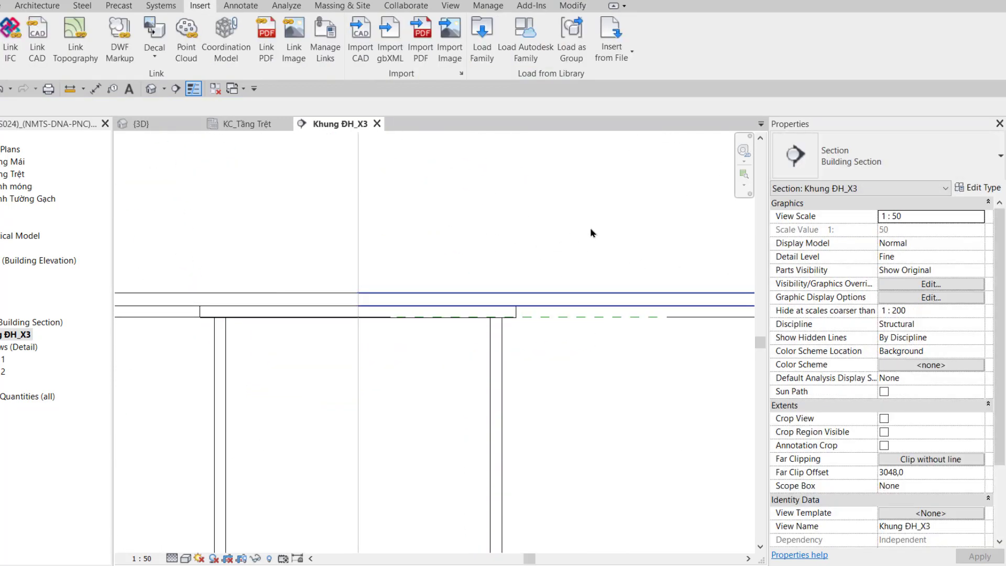
key("ctrl+Tab")
Orbit the 3D view to look down on the column top.
scroll(440, 230, "down", 5)
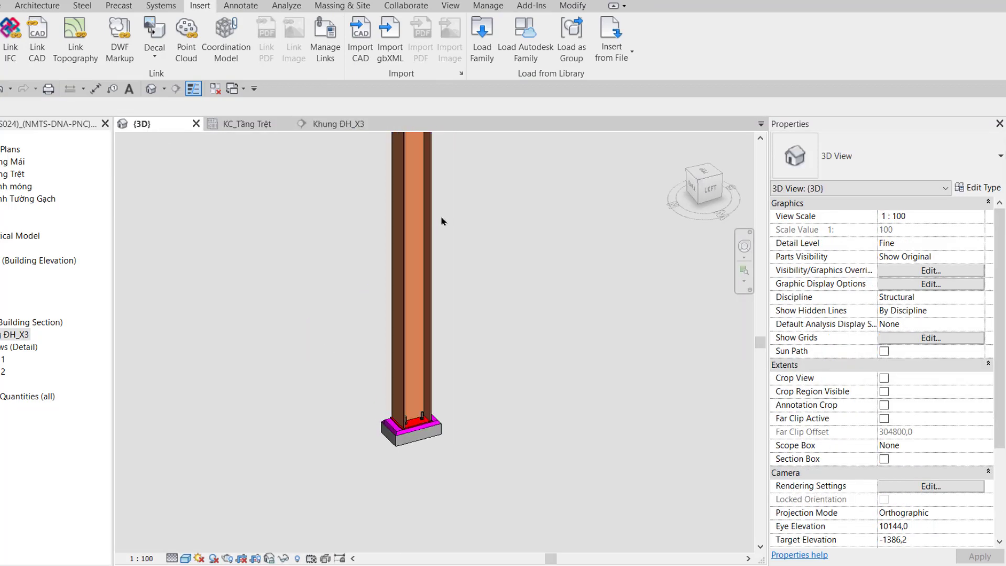
scroll(436, 323, "up", 4)
key("ctrl+Left")
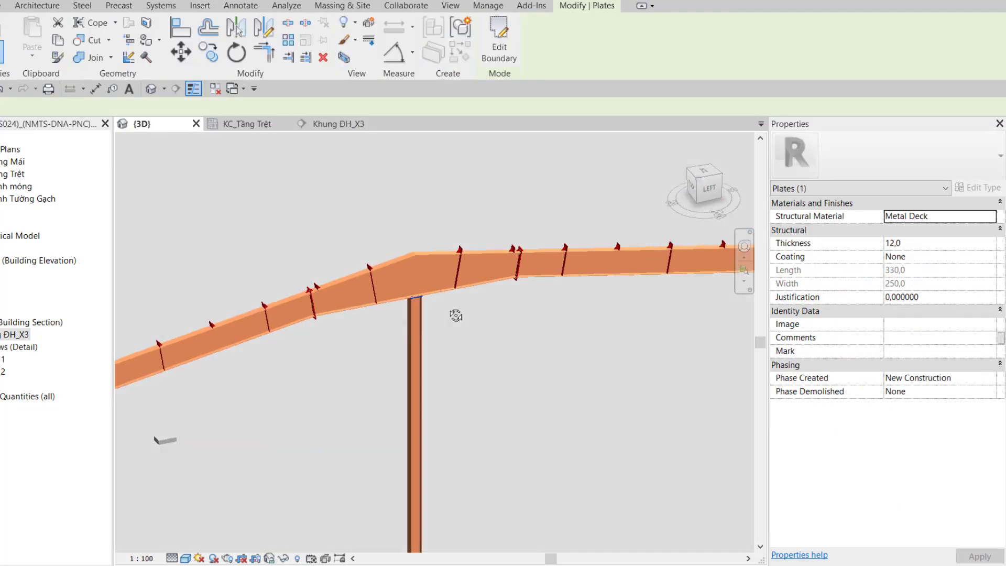
scroll(445, 307, "up", 5)
scroll(431, 321, "up", 3)
middle_click_drag(528, 404, 555, 366, "shift")
scroll(567, 412, "up", 2)
left_click(566, 414)
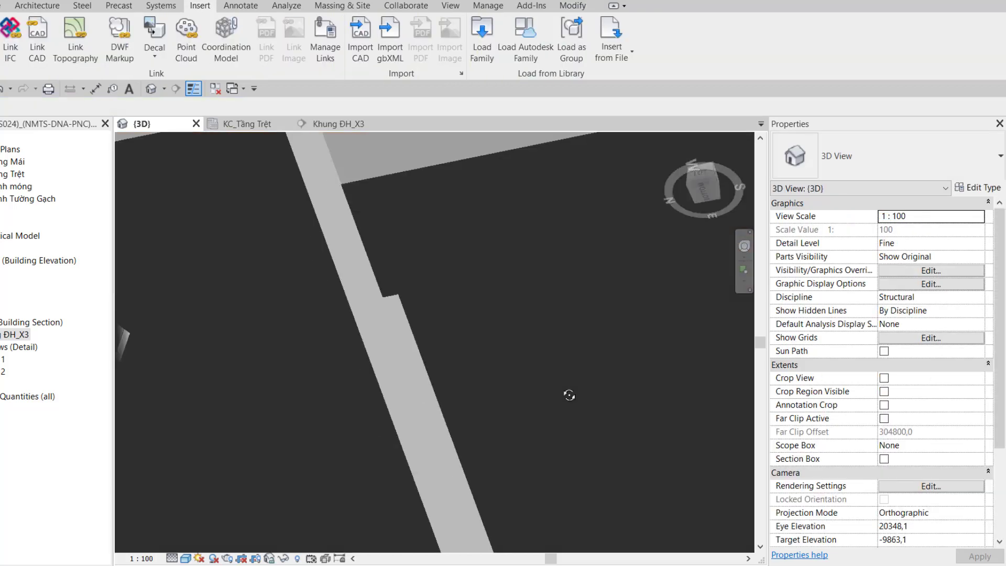
scroll(524, 407, "up", 1)
scroll(432, 316, "up", 1)
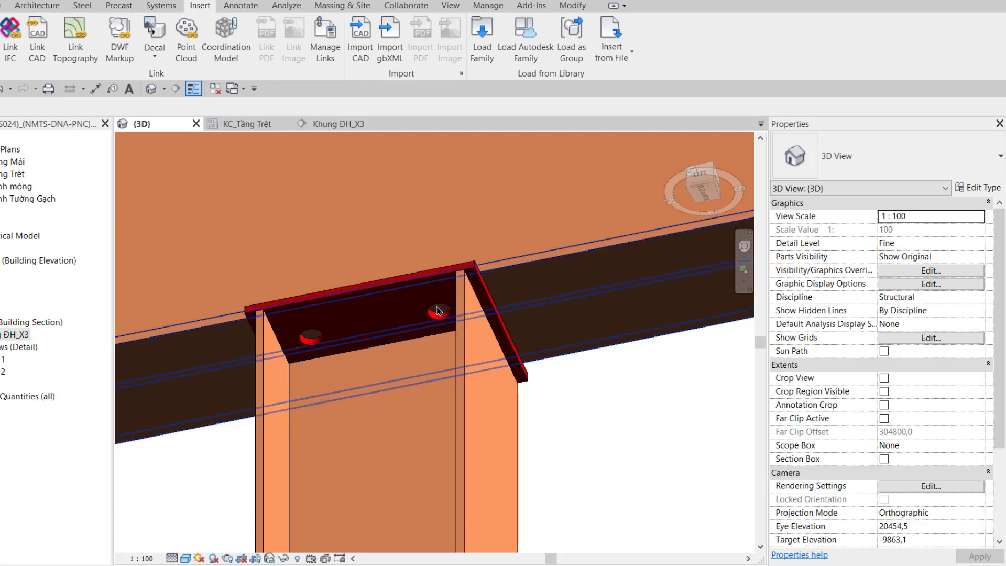
Clear the cap plate's bolt holes and start editing the cap plate's boundary.
left_click(439, 310)
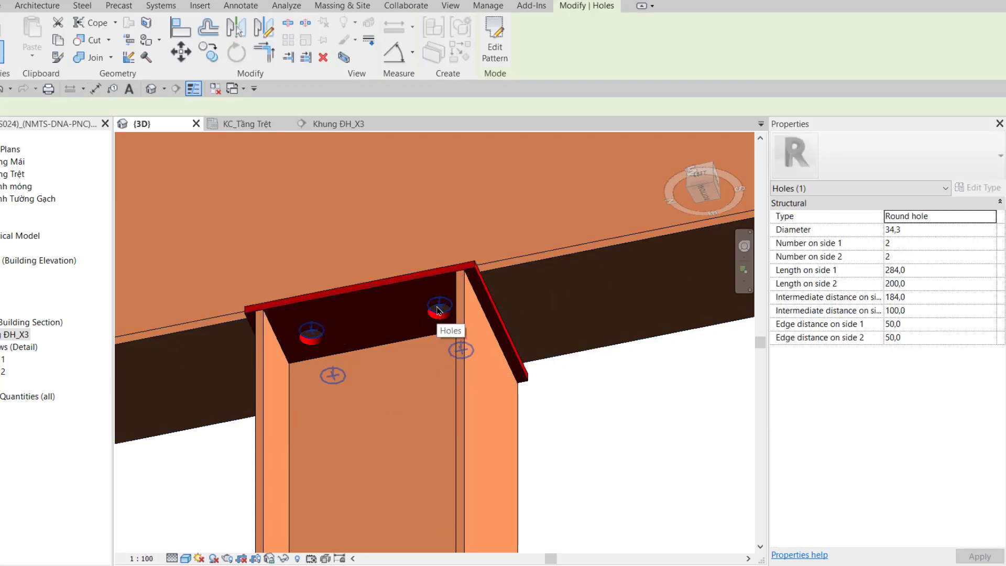
left_click(689, 475)
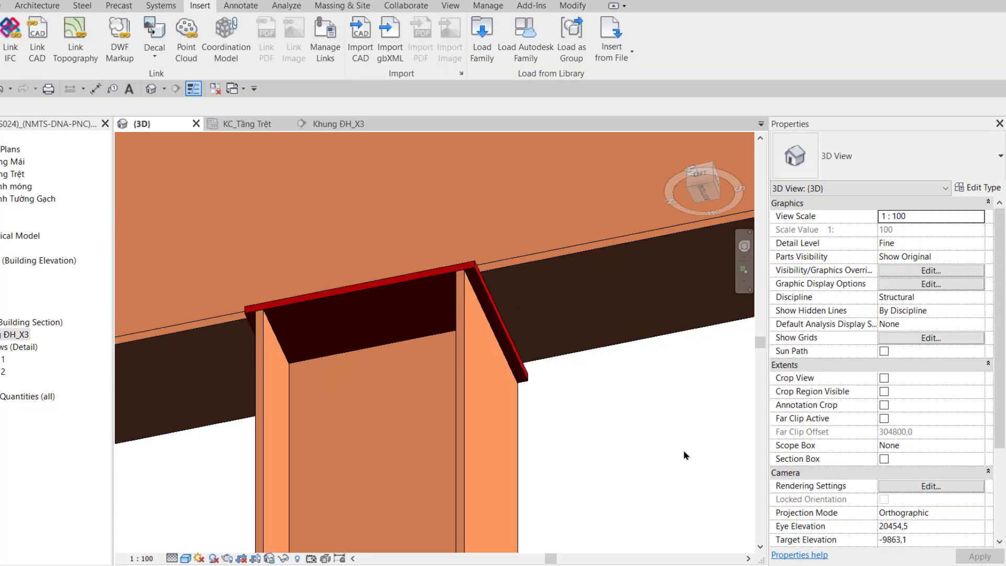
left_click(512, 361)
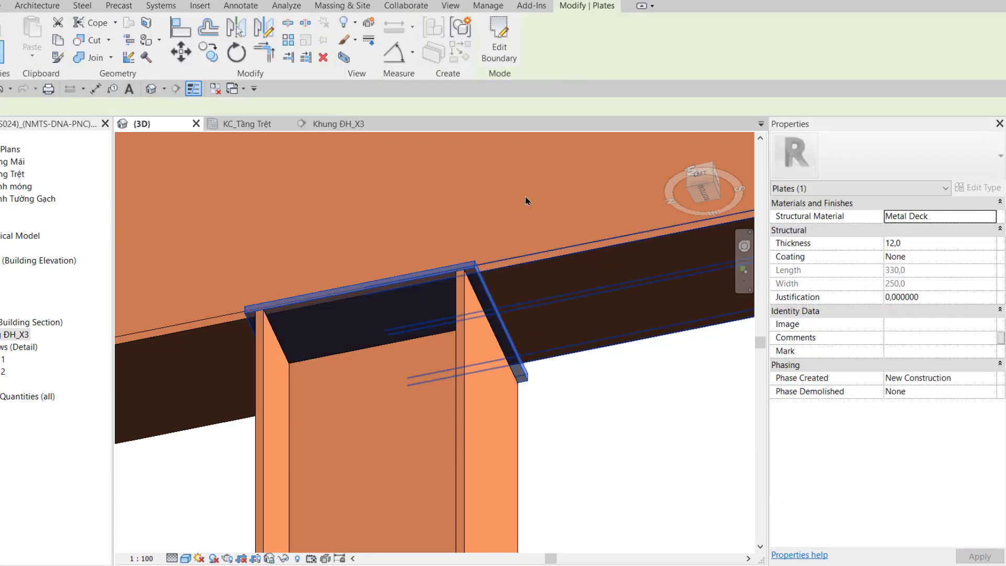
left_click(499, 47)
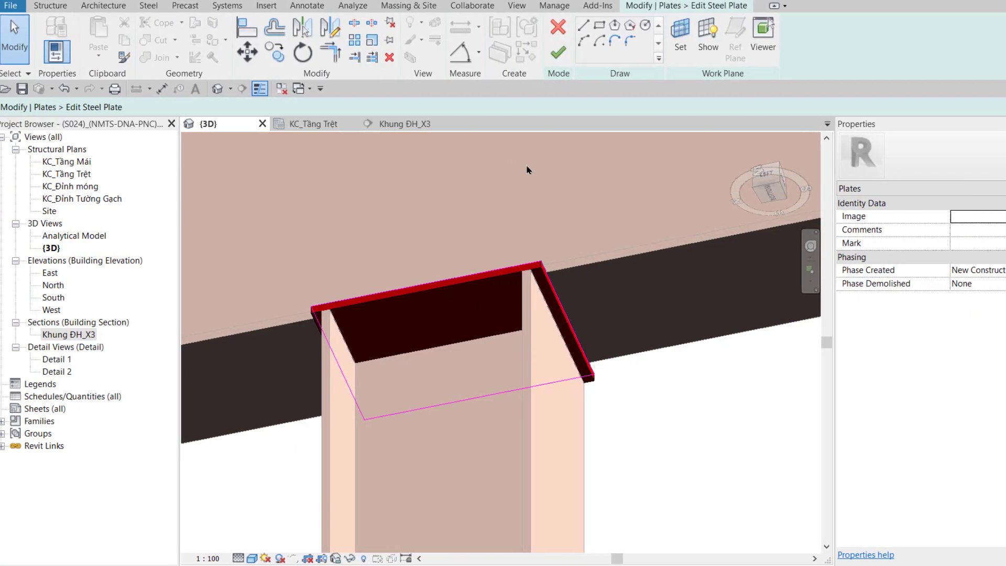
Open the KC_Tầng Mái plan, centre the plate sketch, and set a visual style and Fine detail.
double_click(86, 162)
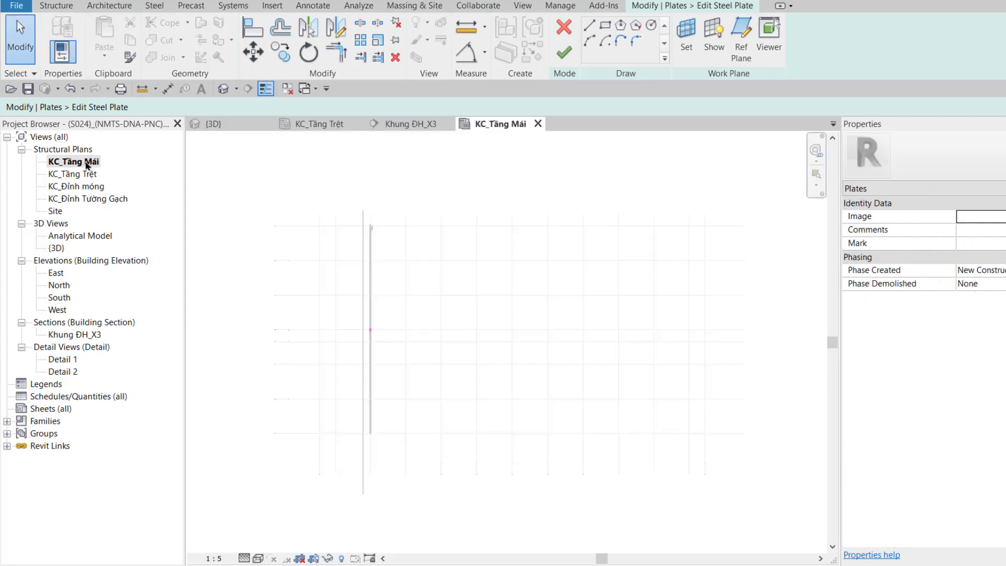
scroll(398, 308, "up", 5)
mouse_move(413, 319)
middle_mouse_down()
mouse_move(552, 312)
mouse_move(616, 329)
middle_mouse_up()
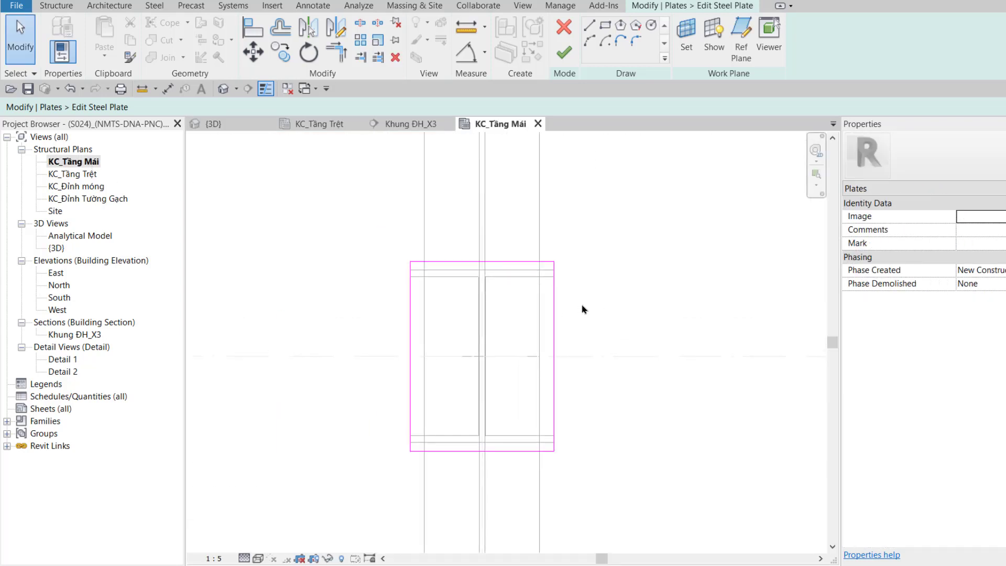
left_click(259, 559)
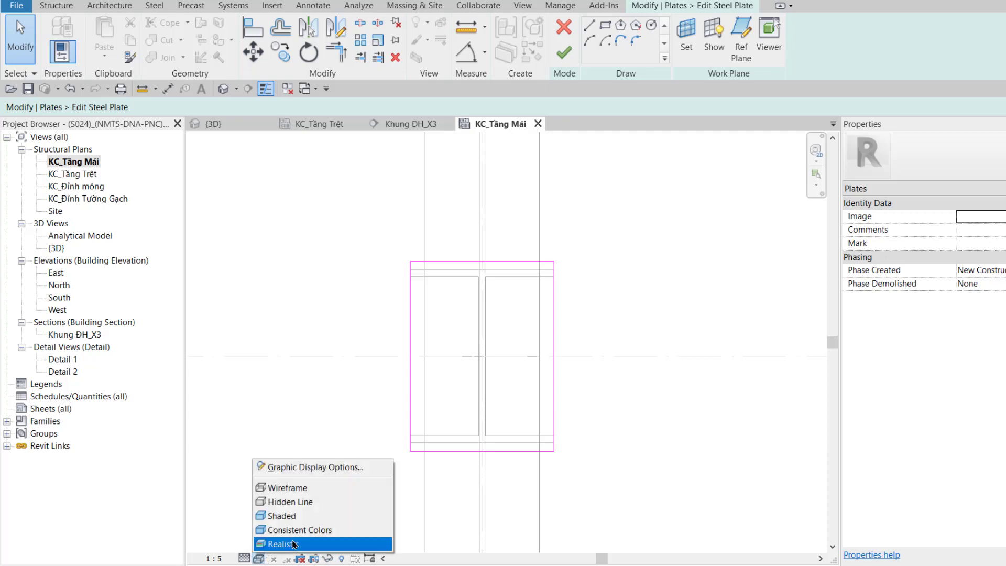
left_click(313, 489)
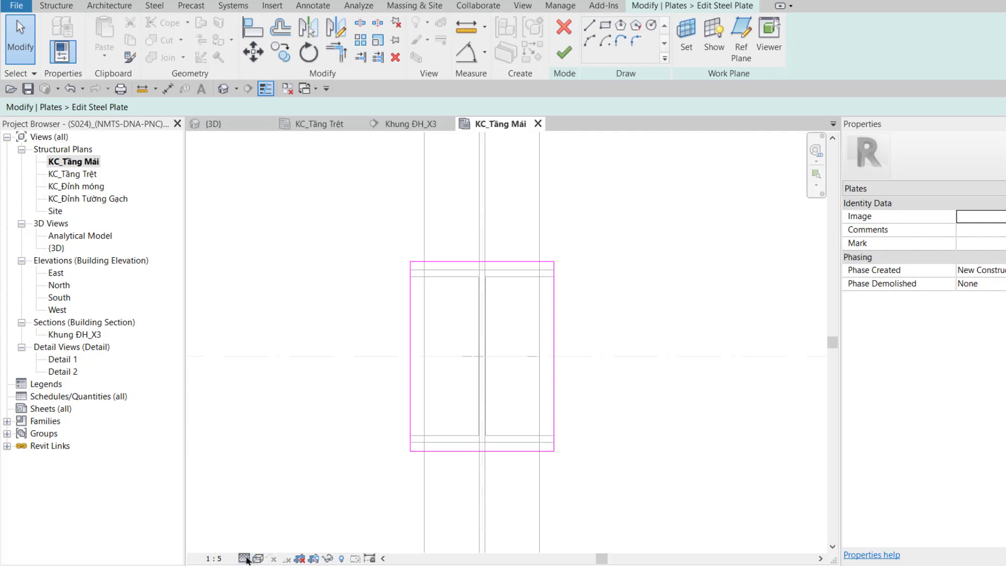
left_click(244, 559)
left_click(255, 545)
Set the top and bottom sketch edge offsets to 100 each and finish the cap plate outline.
left_click(524, 262)
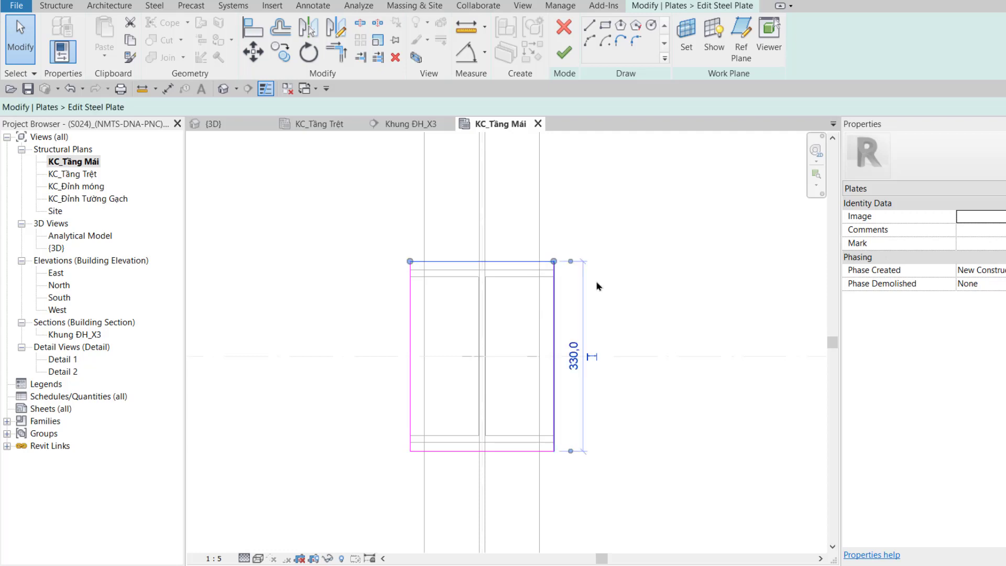
middle_click_drag(610, 357, 605, 396)
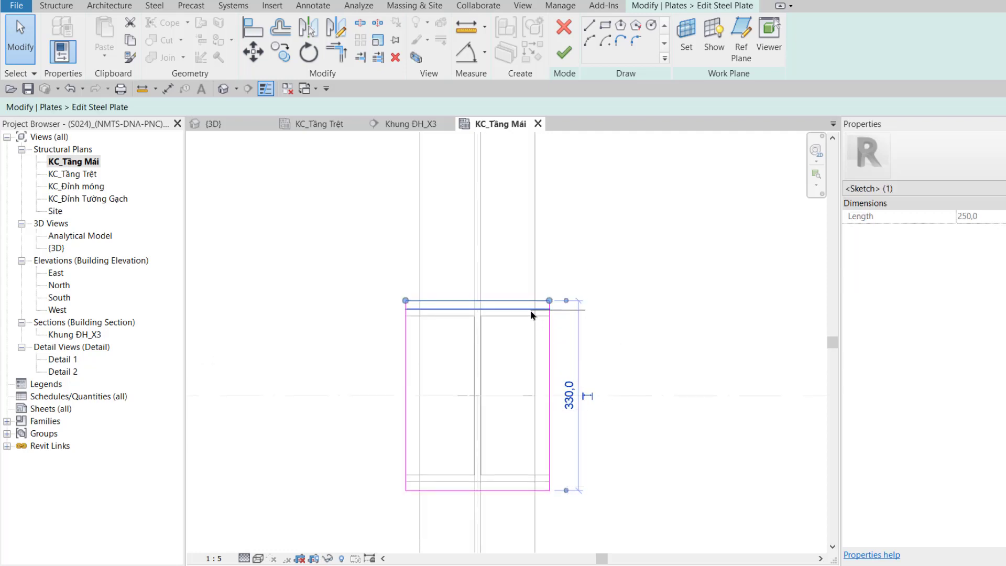
scroll(573, 303, "up", 2)
left_click(572, 304)
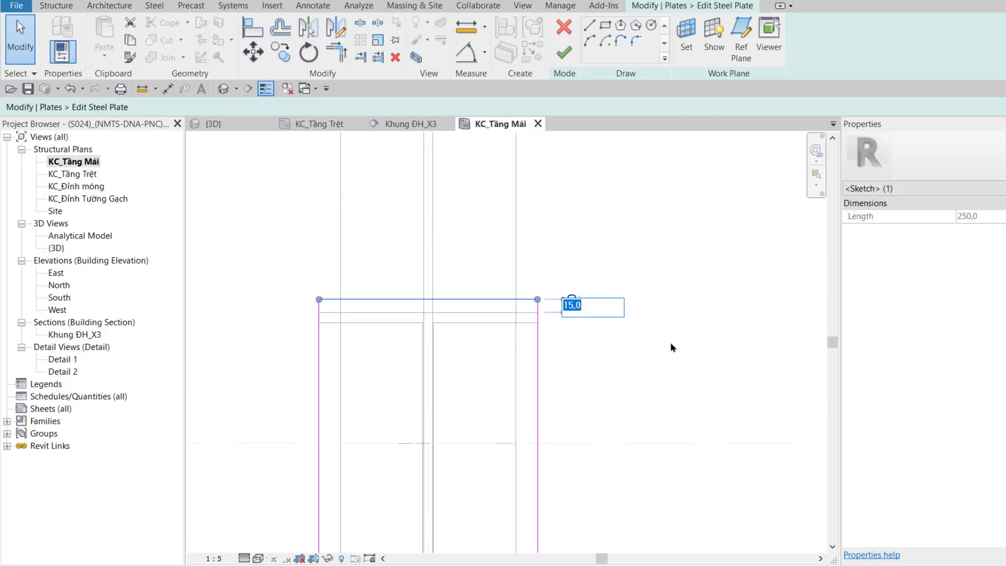
key("Return")
scroll(655, 414, "down", 2)
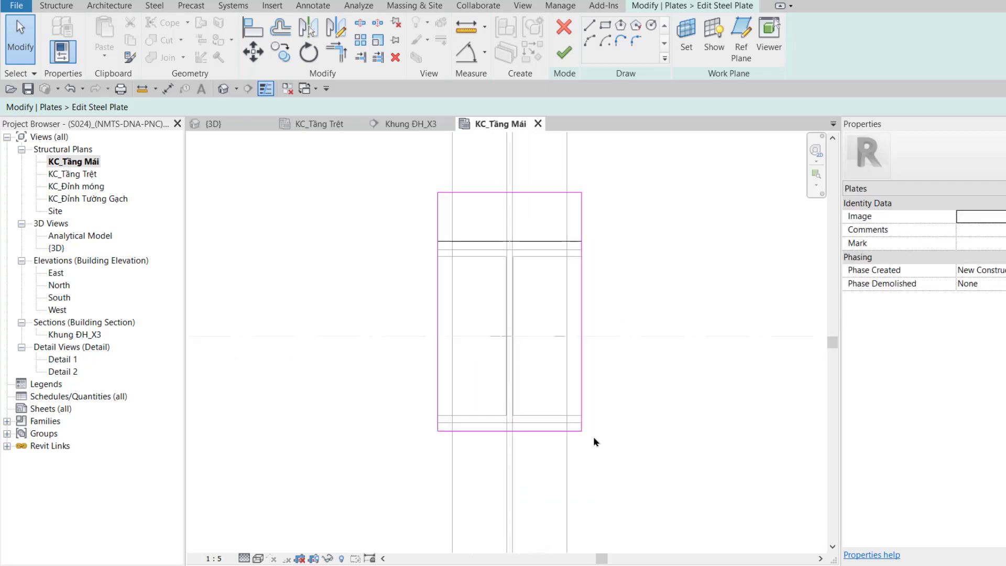
left_click(503, 430)
left_click(396, 425)
type("100")
key("Return")
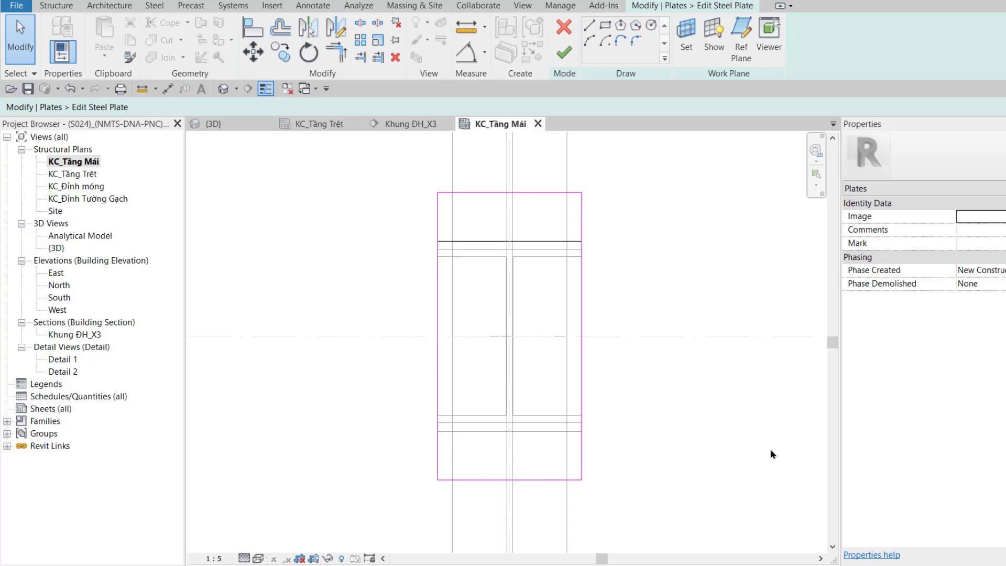
left_click(564, 52)
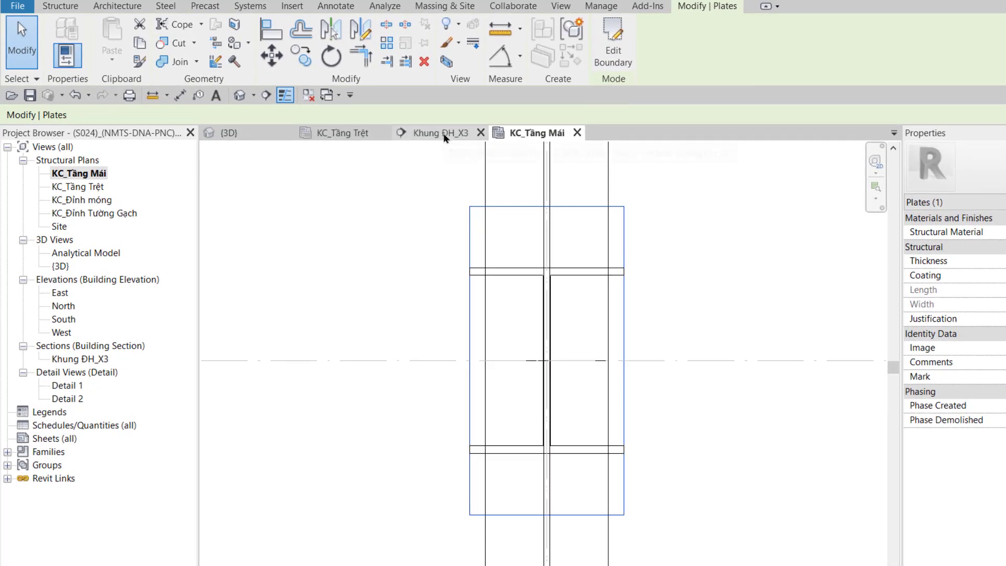
In the Khung ĐH_X3 section, start a new Steel > Plate.
left_click(443, 133)
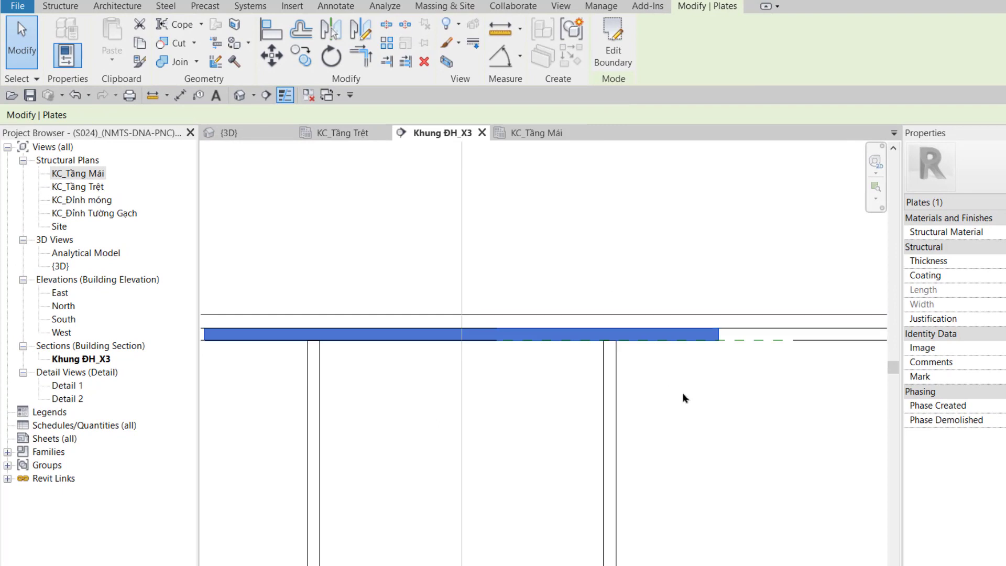
scroll(721, 346, "down", 2)
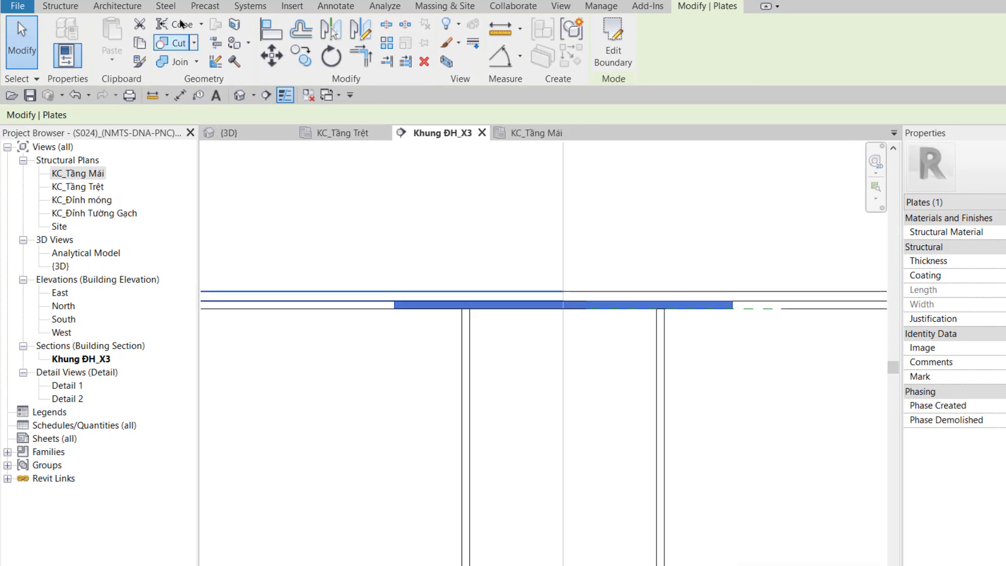
left_click(168, 5)
left_click(132, 39)
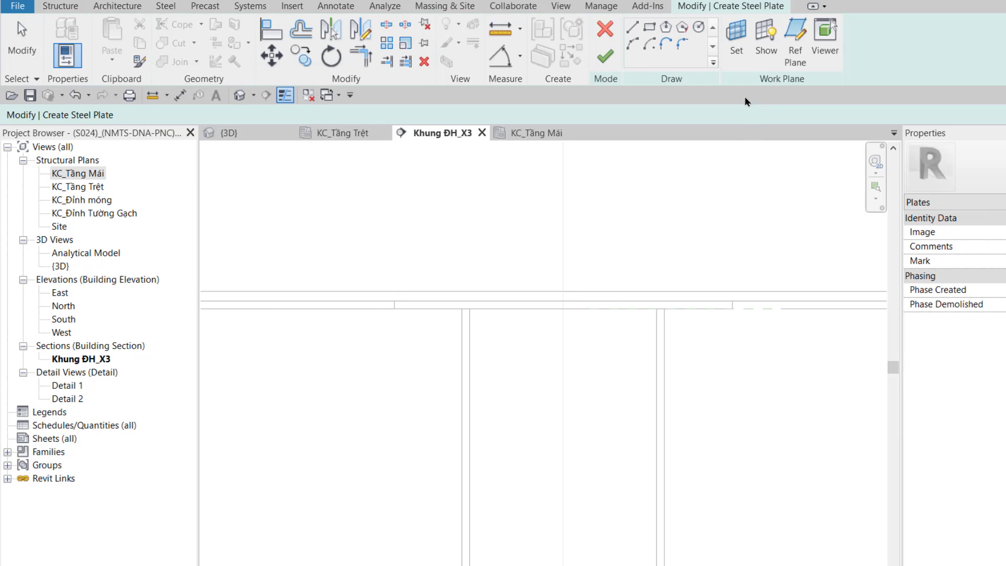
Set the work plane to Grid : X3.
left_click(736, 39)
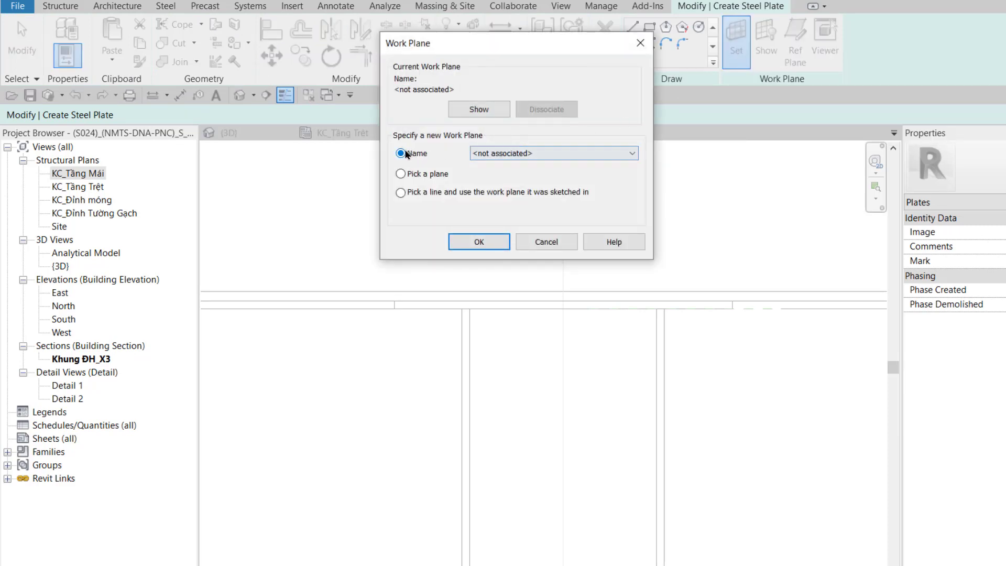
left_click(632, 153)
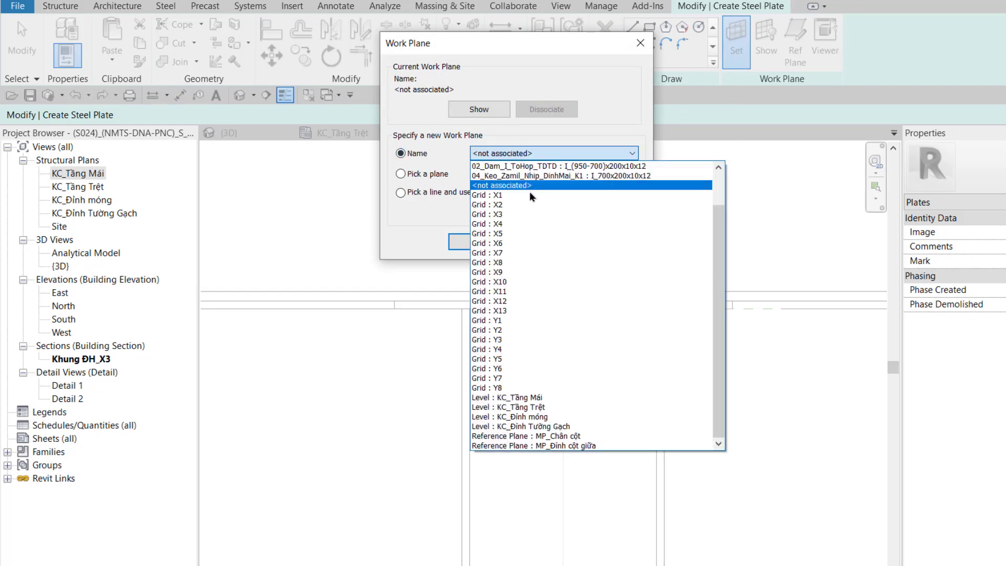
left_click(518, 215)
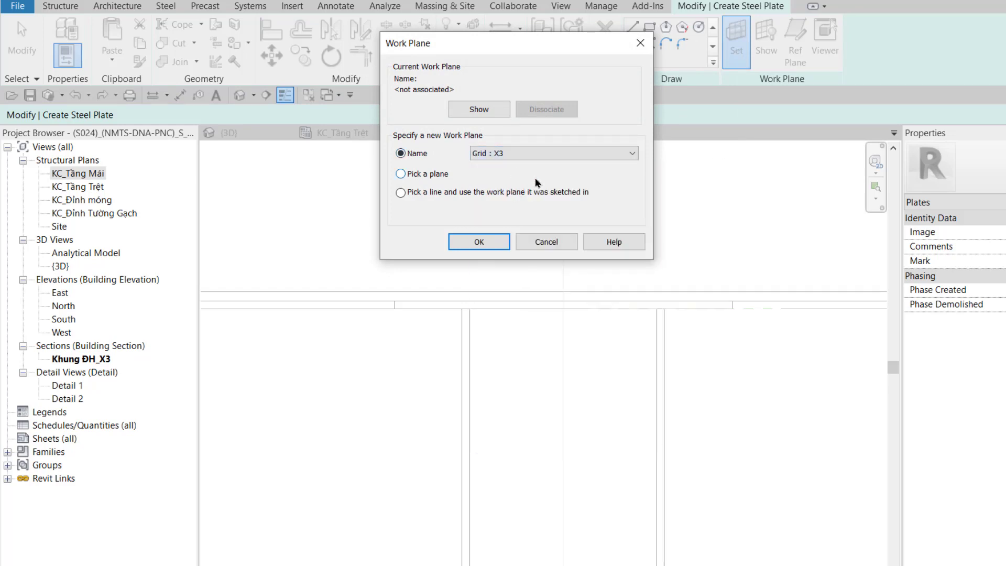
left_click(477, 245)
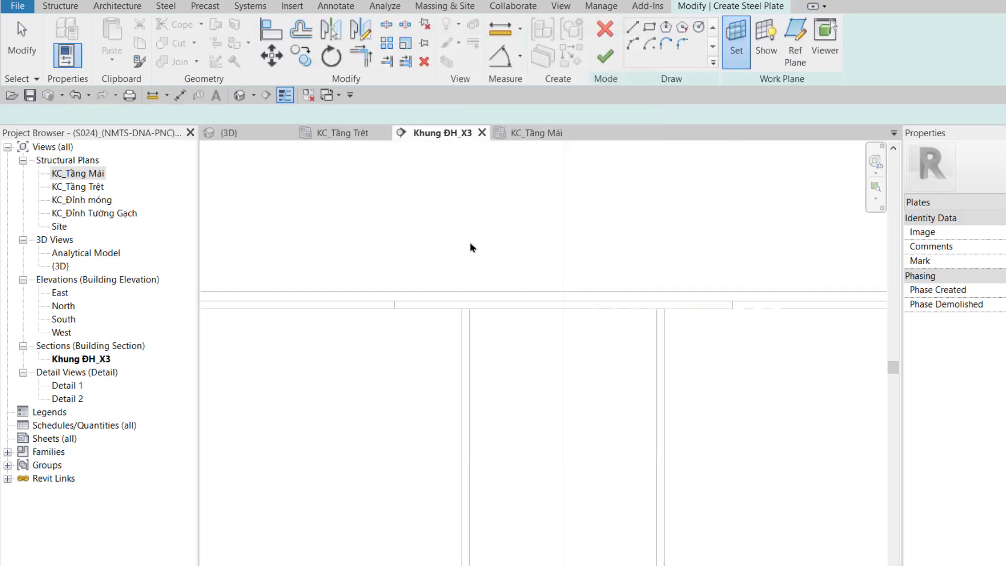
Sketch a 100 × 100 triangle in the column-rafter corner and finish it as a steel plate.
left_click(633, 29)
left_click(461, 308)
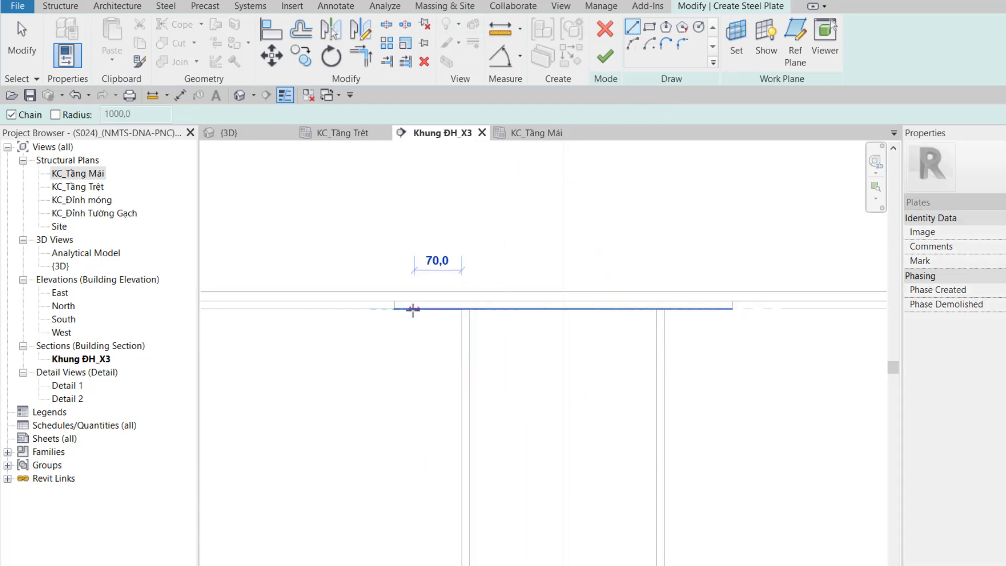
type("100")
key("Return")
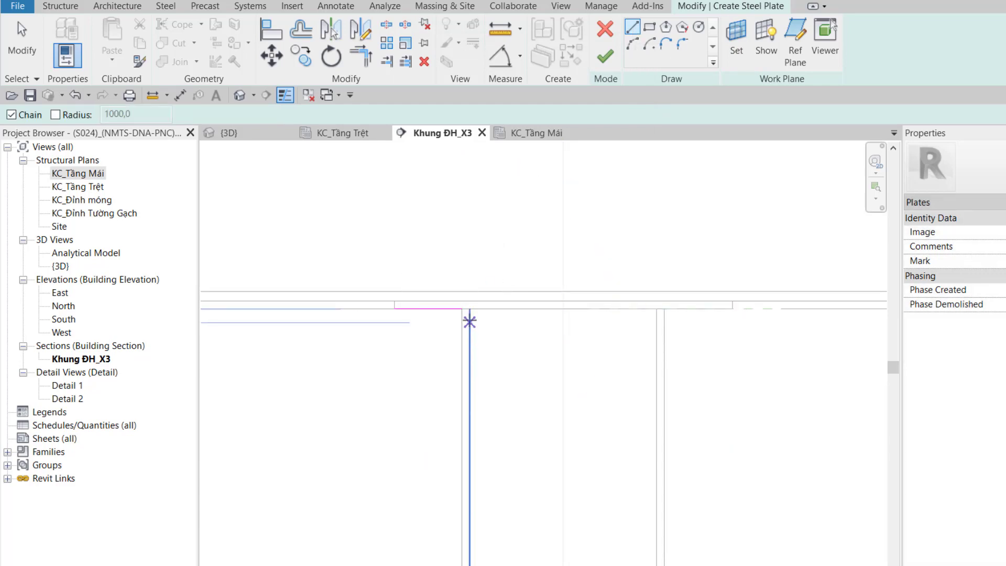
type("100")
key("Return")
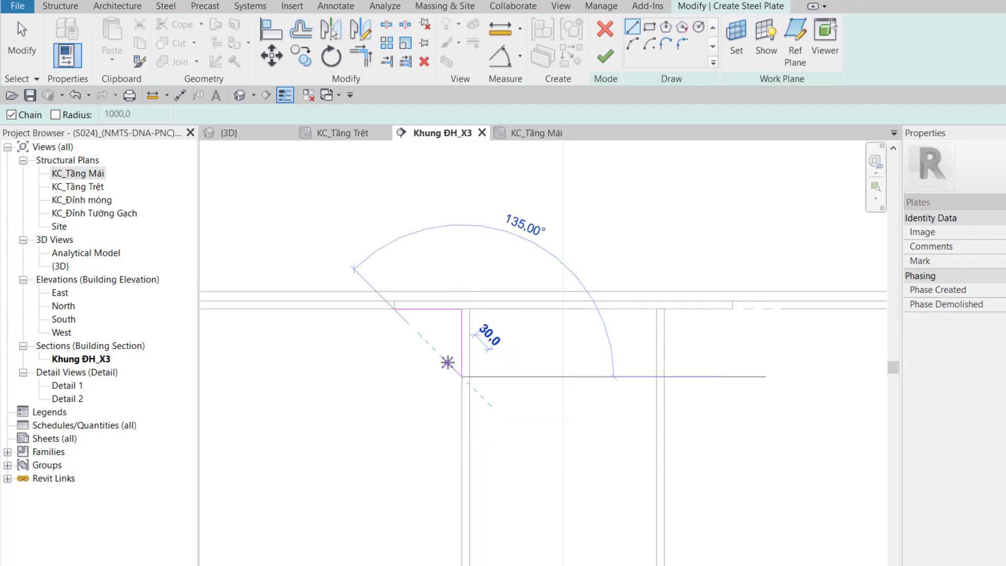
scroll(409, 337, "up", 3)
left_click(384, 293)
key("t")
key("l")
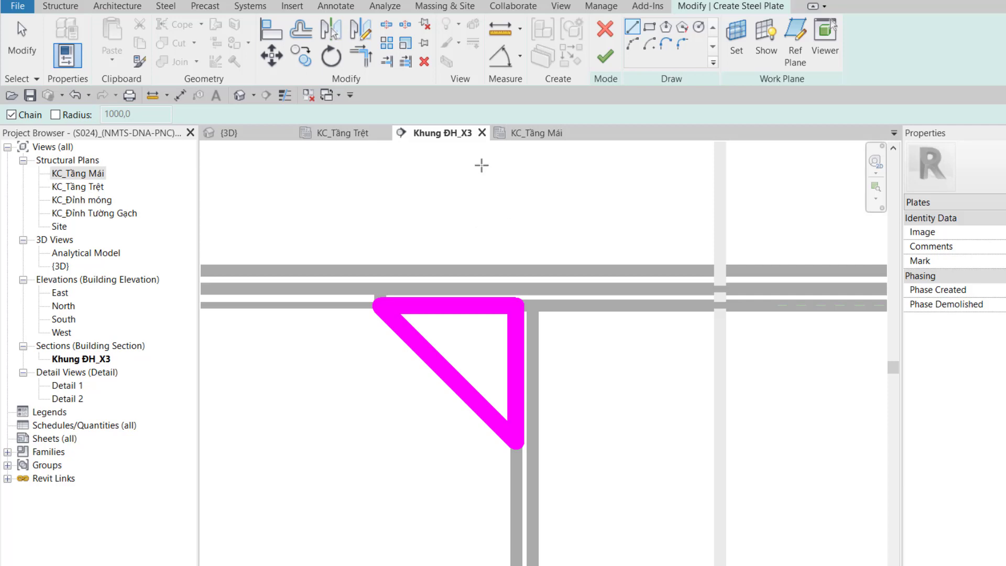
left_click(605, 56)
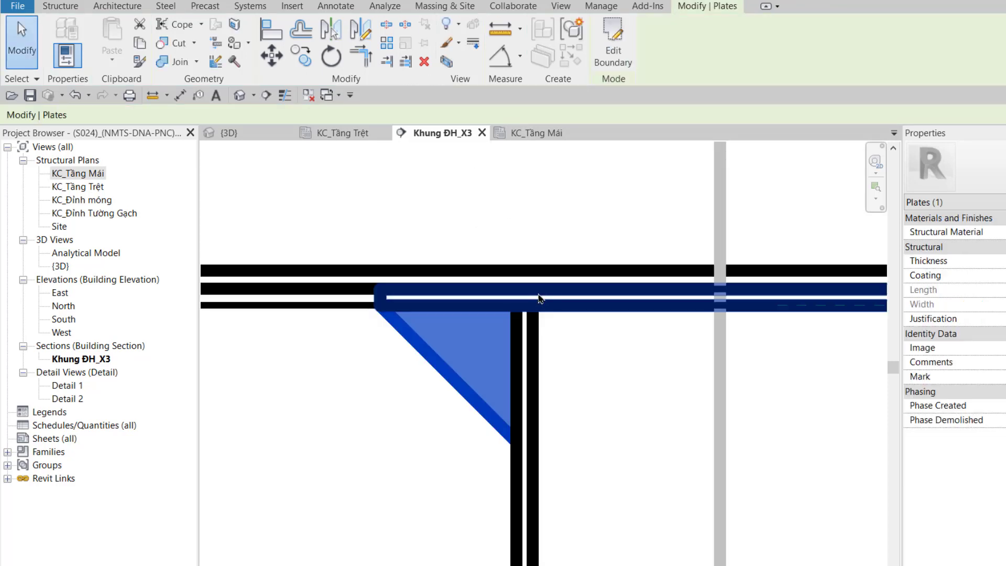
Restore thin lines, then place a Detail 3 callout across the joint and open it.
left_click(285, 95)
left_click(372, 344)
left_click(386, 314)
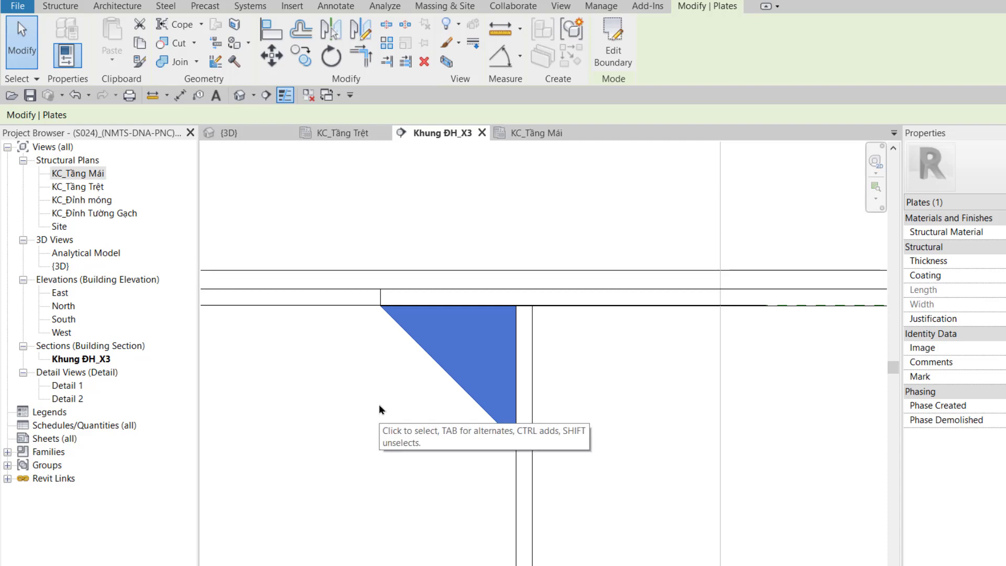
scroll(381, 409, "down", 8)
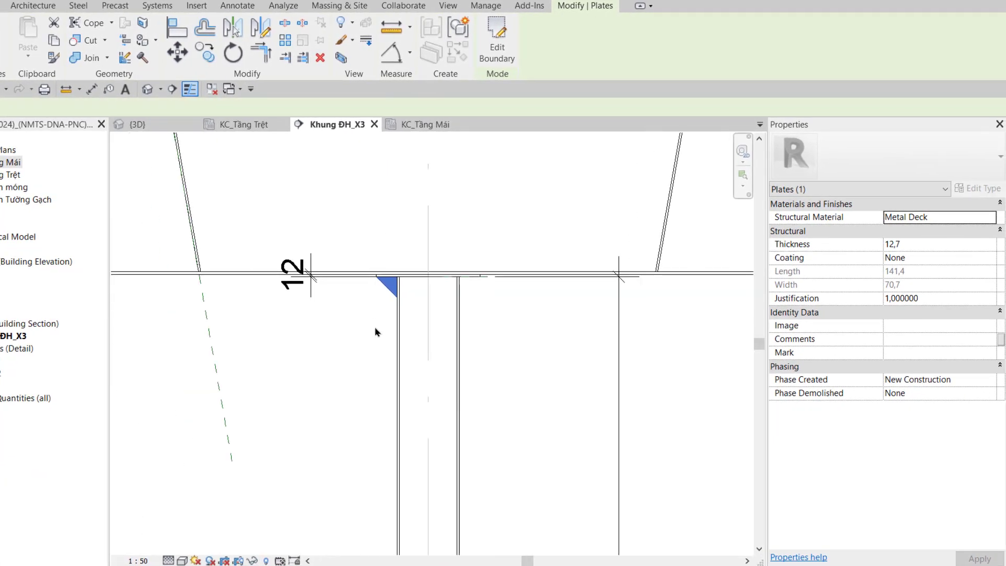
left_click(448, 5)
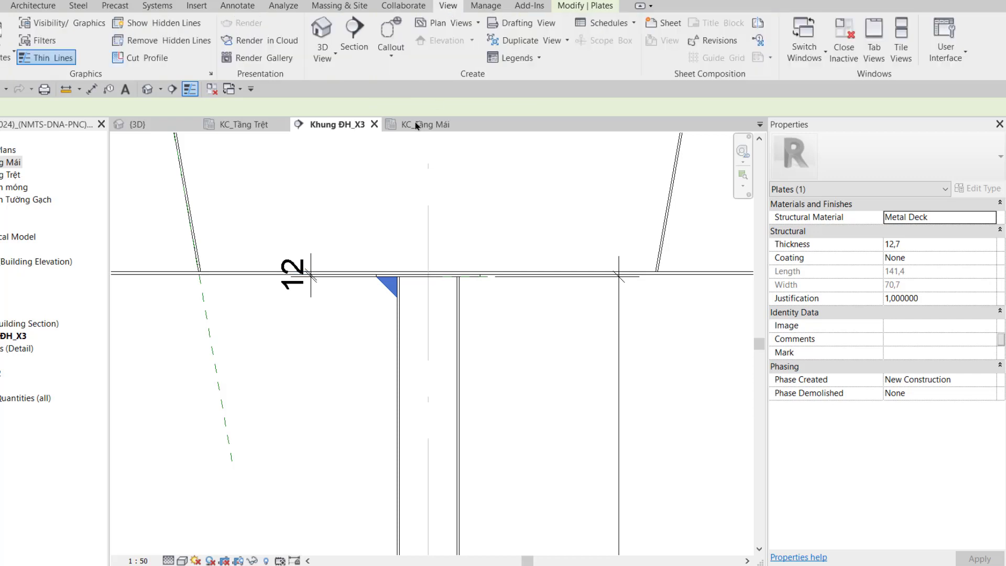
left_click(369, 51)
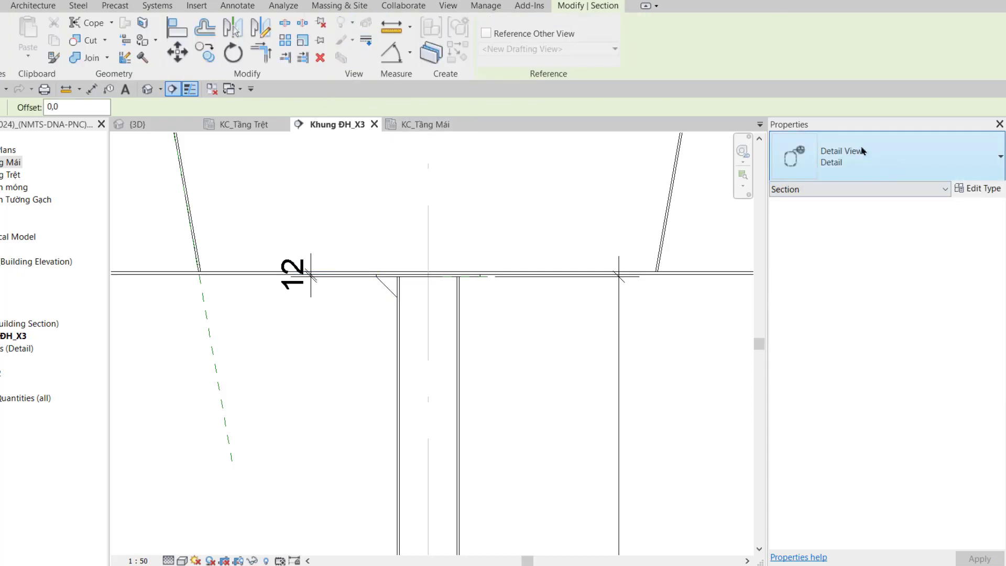
left_click(344, 166)
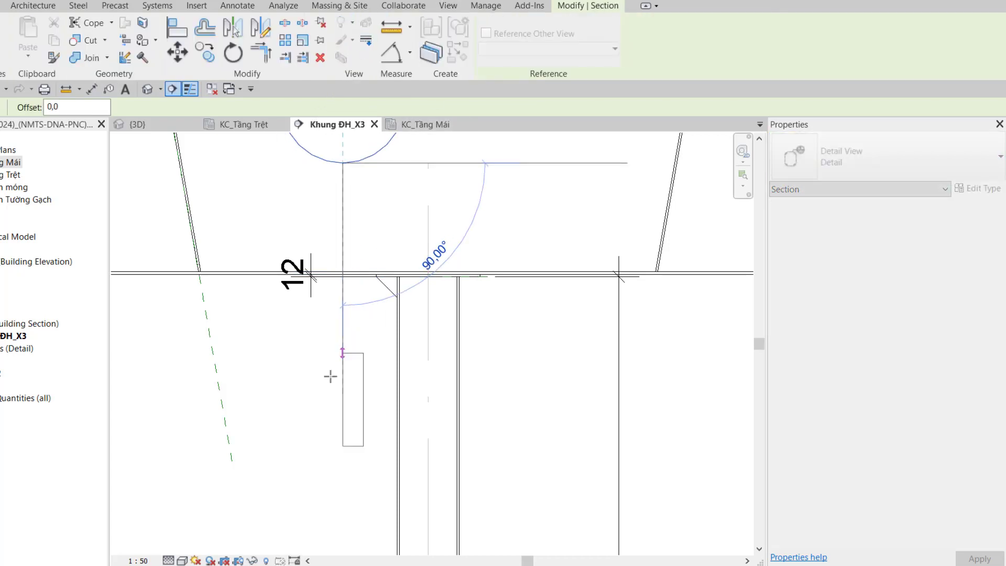
left_click(340, 429)
key("Escape")
double_click(344, 180)
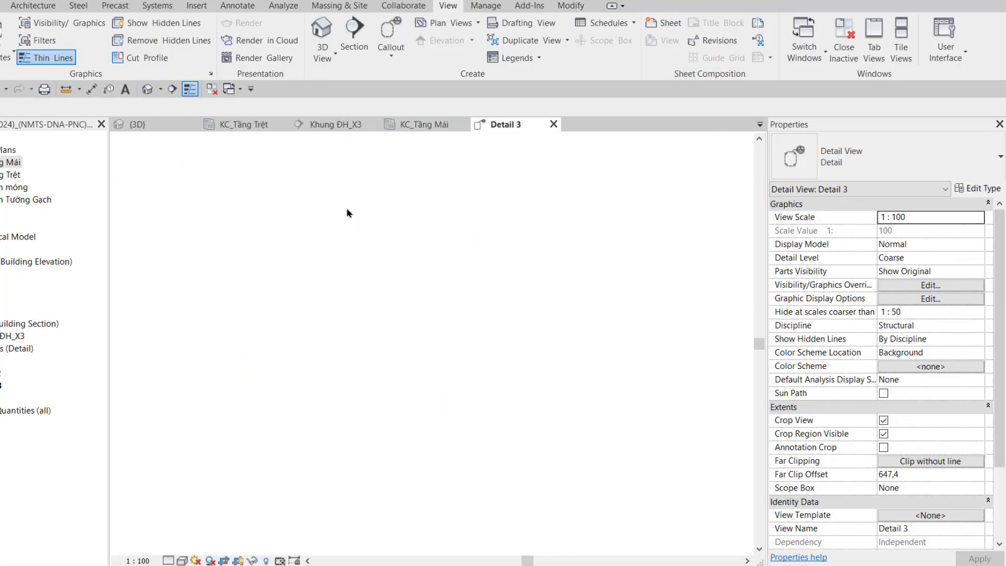
Set Detail 3 to Fine detail and extend its crop region downward.
scroll(449, 290, "up", 3)
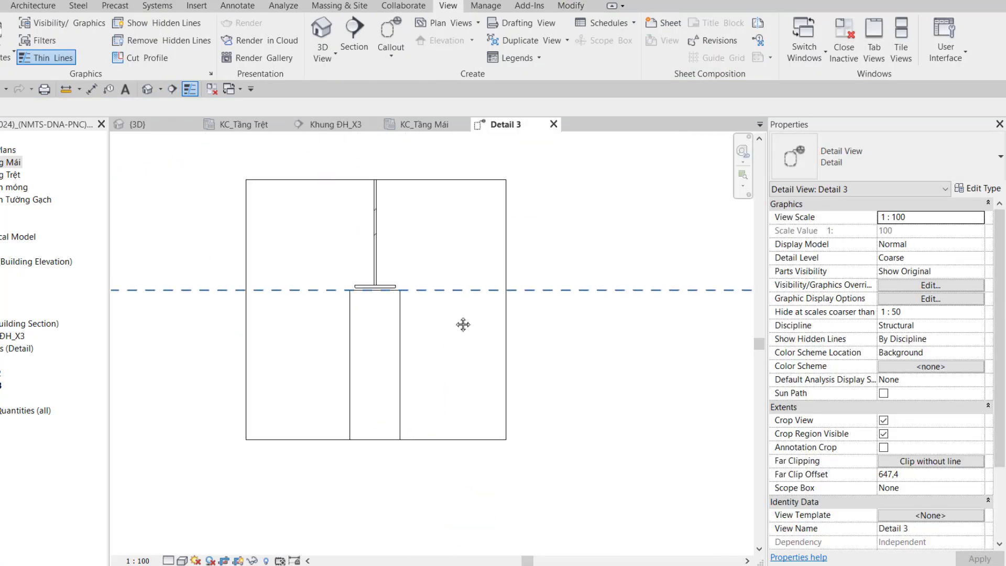
left_click(168, 560)
left_click(192, 546)
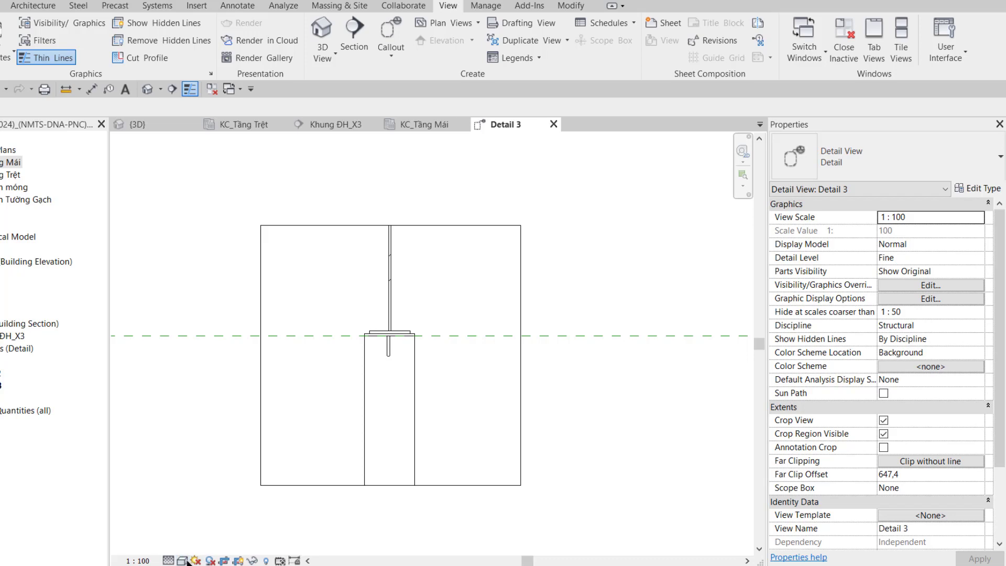
scroll(446, 378, "up", 2)
scroll(355, 370, "down", 1)
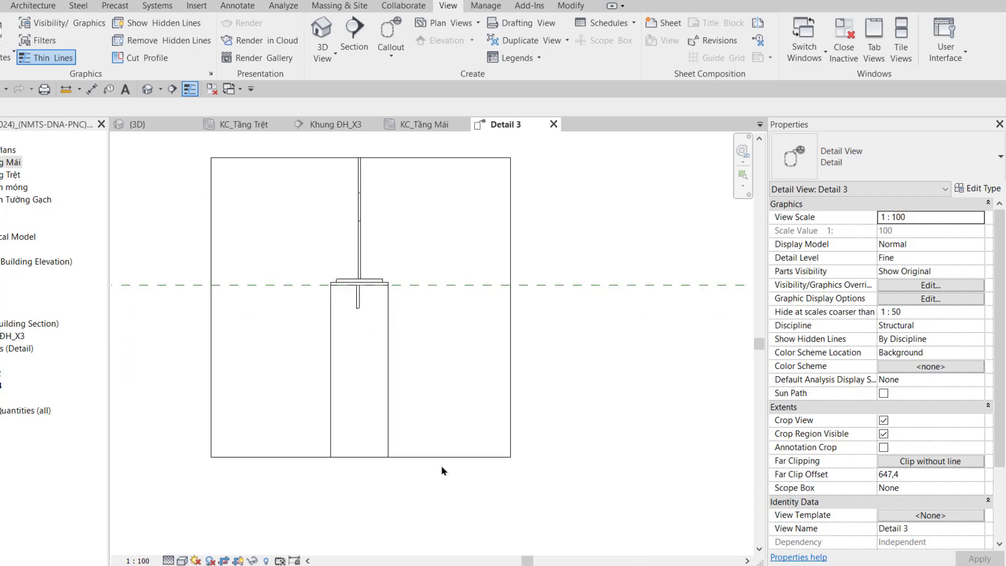
left_click(398, 457)
left_click_drag(360, 457, 361, 516)
scroll(404, 493, "down", 1)
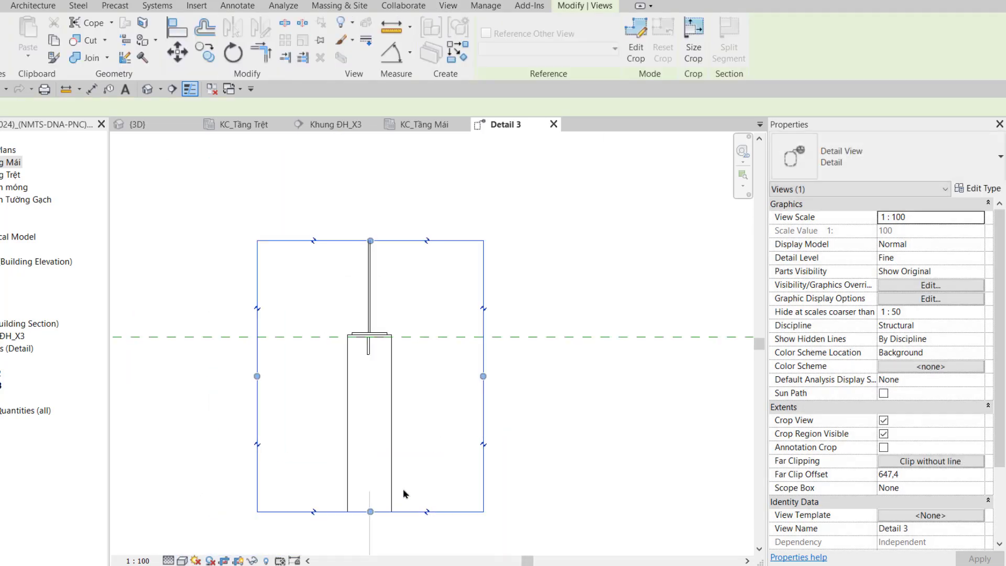
left_click(534, 393)
scroll(382, 354, "up", 3)
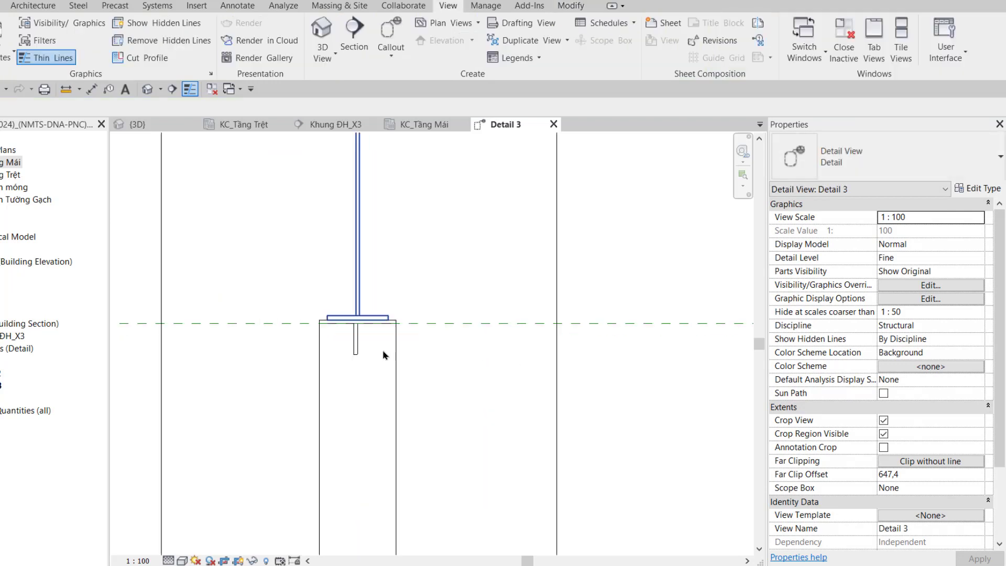
Give the stiffener plate thickness 12 and justification 0,5.
left_click(356, 351)
scroll(341, 353, "up", 3)
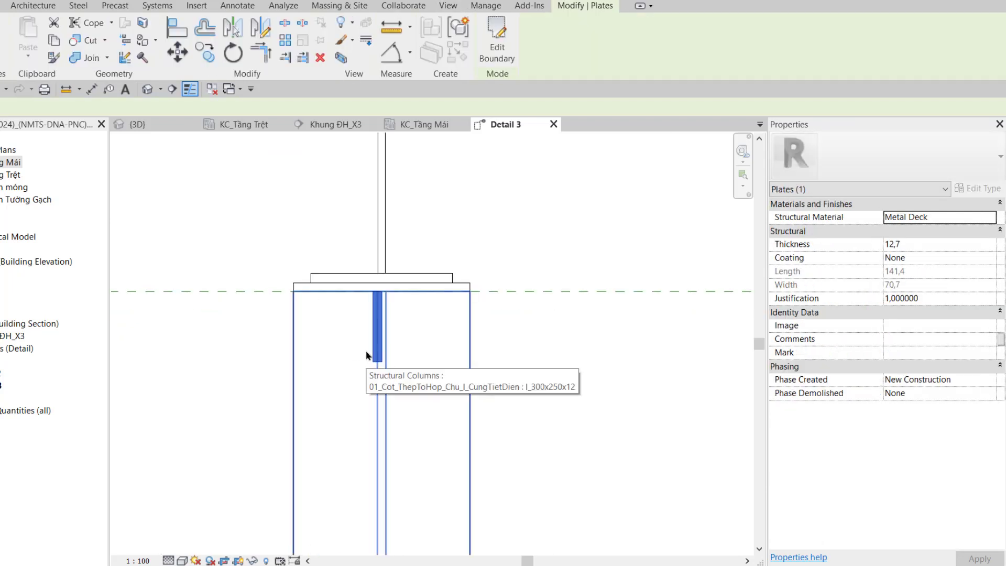
left_click(918, 244)
type("12")
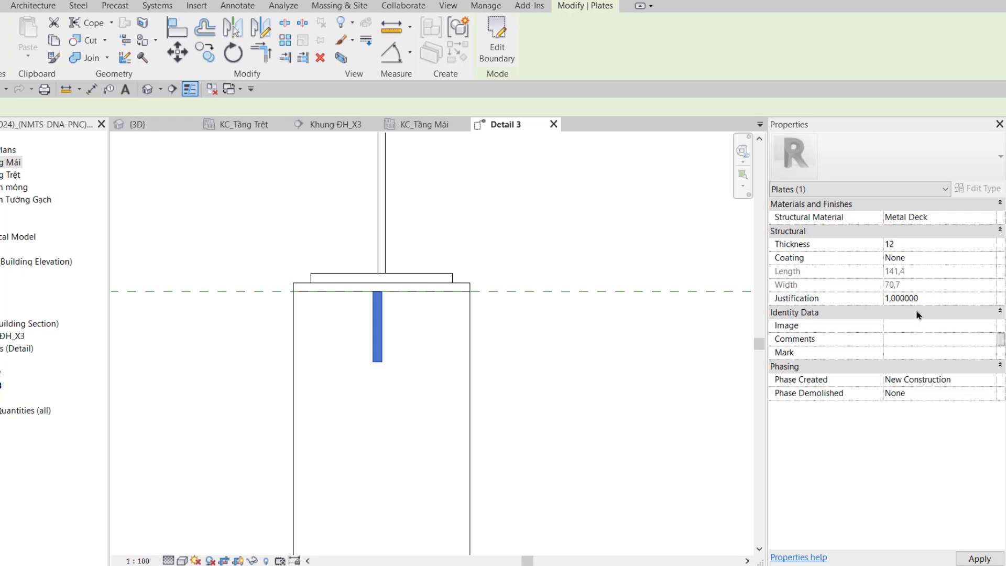
left_click(933, 303)
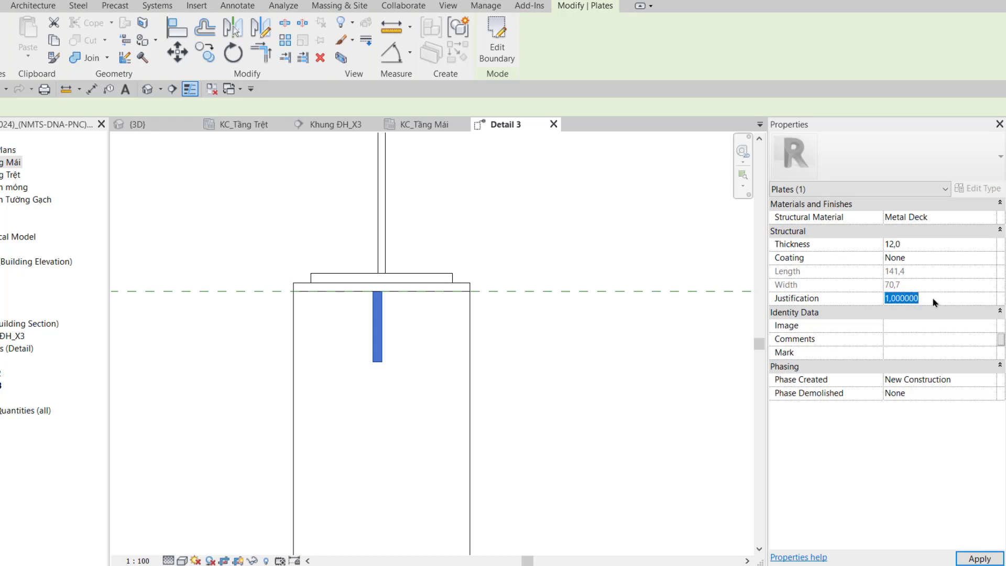
key("Return")
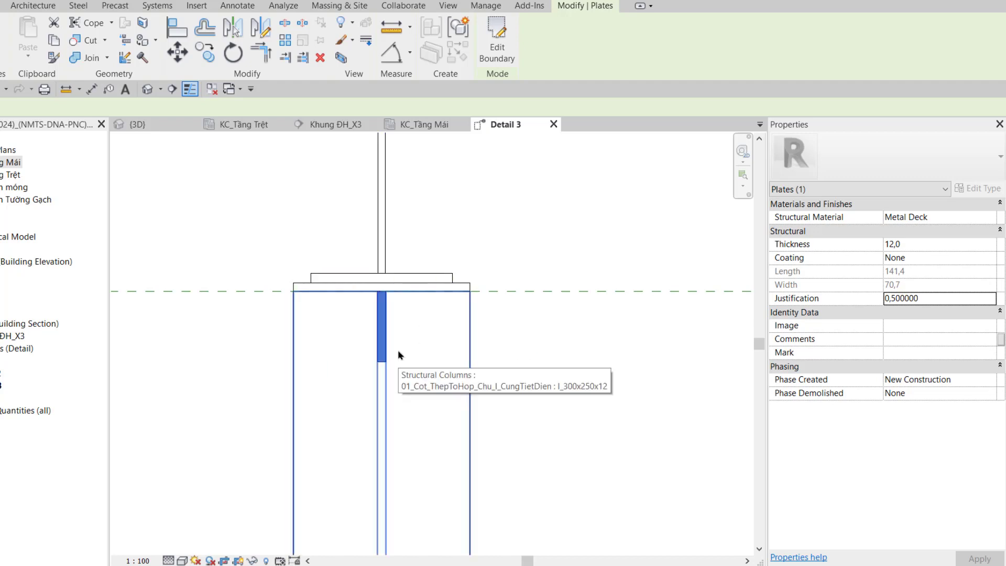
Back in Khung ĐH_X3, delete the Detail 3 callout and its view.
left_click(335, 125)
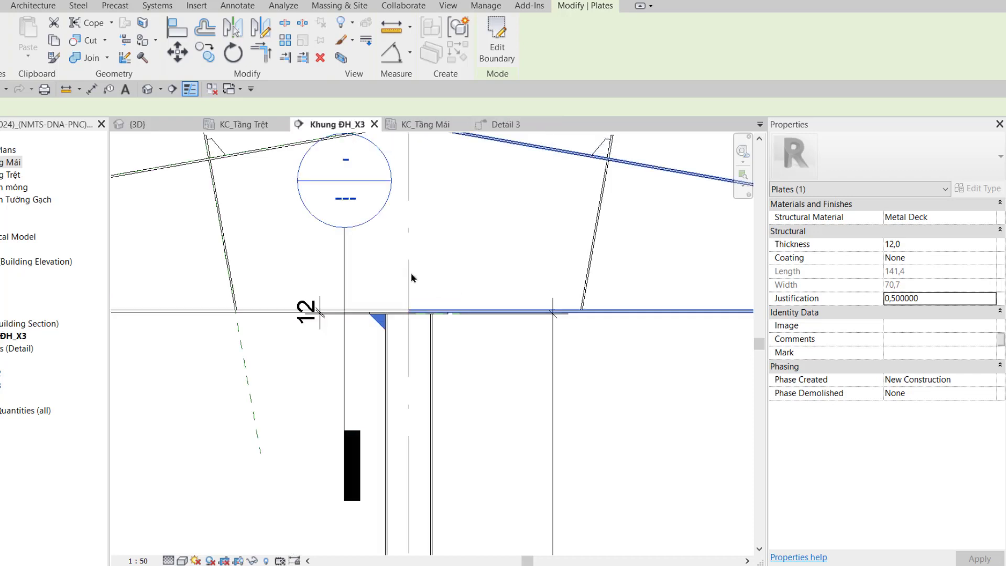
left_click(342, 354)
key("Delete")
left_click(495, 339)
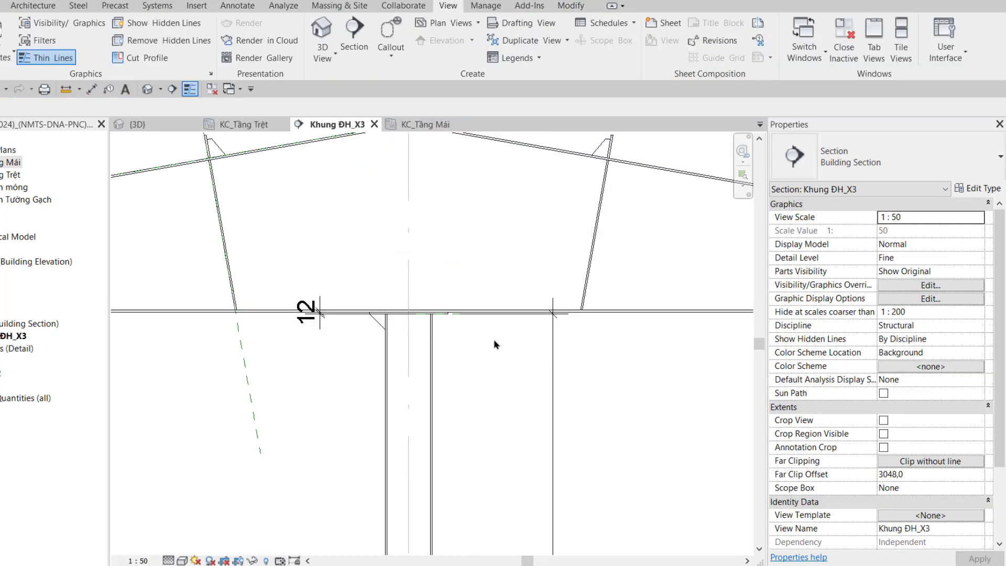
Mirror the triangular stiffener across the column centreline and delete the 12 dimension.
left_click(377, 323)
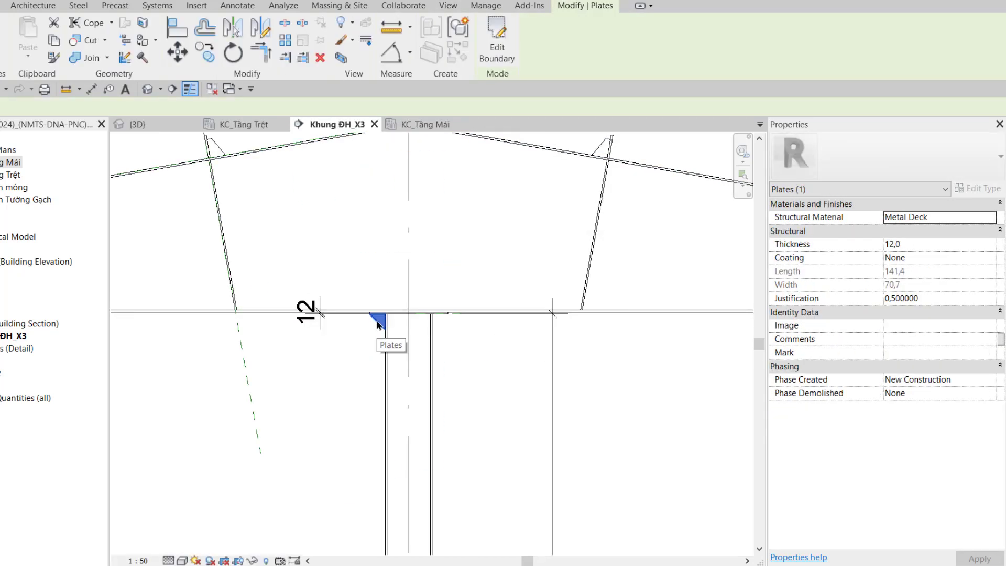
left_click(232, 27)
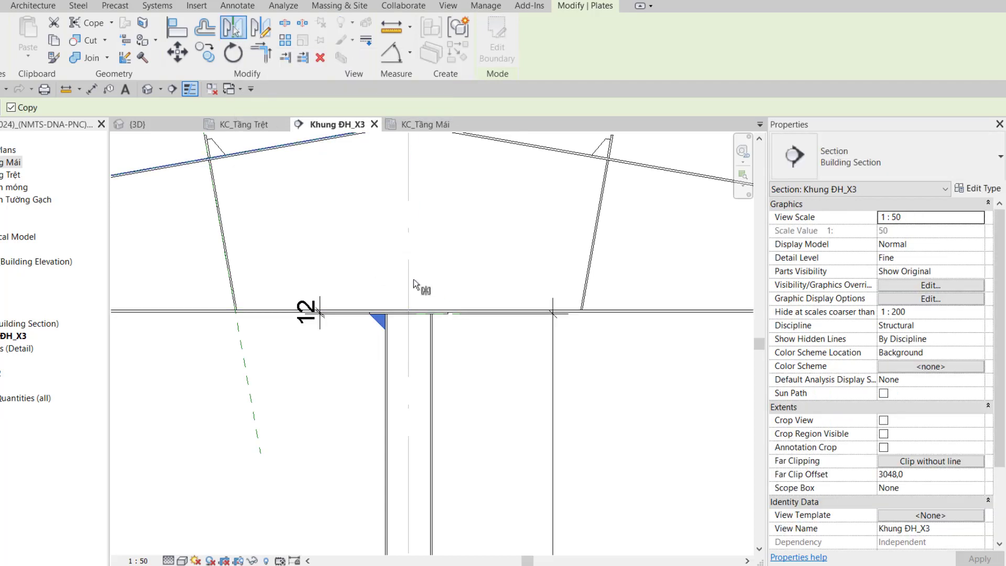
left_click(409, 350)
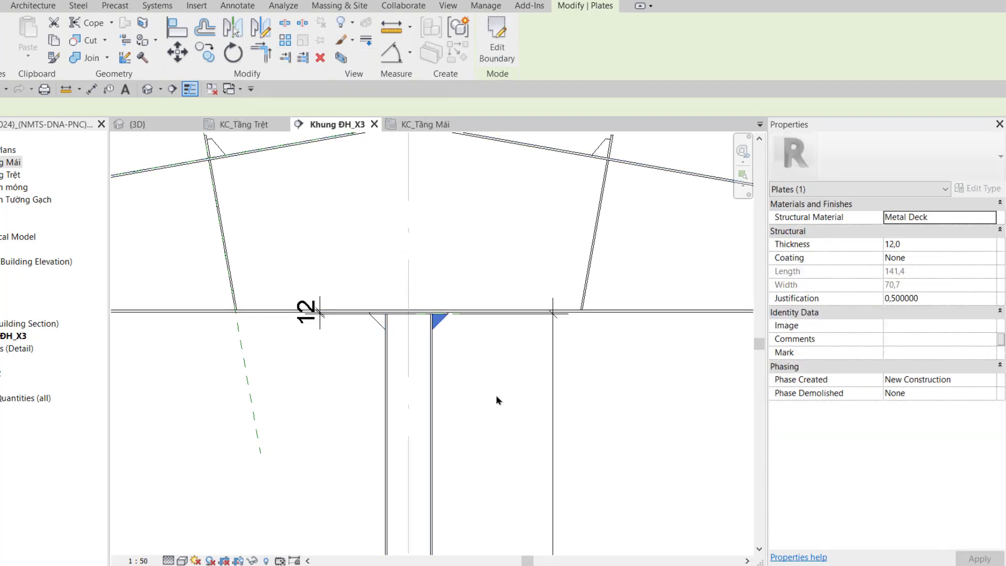
scroll(363, 325, "up", 4)
left_click(361, 303)
key("Delete")
scroll(418, 315, "up", 1)
Copy (CO) the top cap plate from its end point into the new position.
left_click(379, 292)
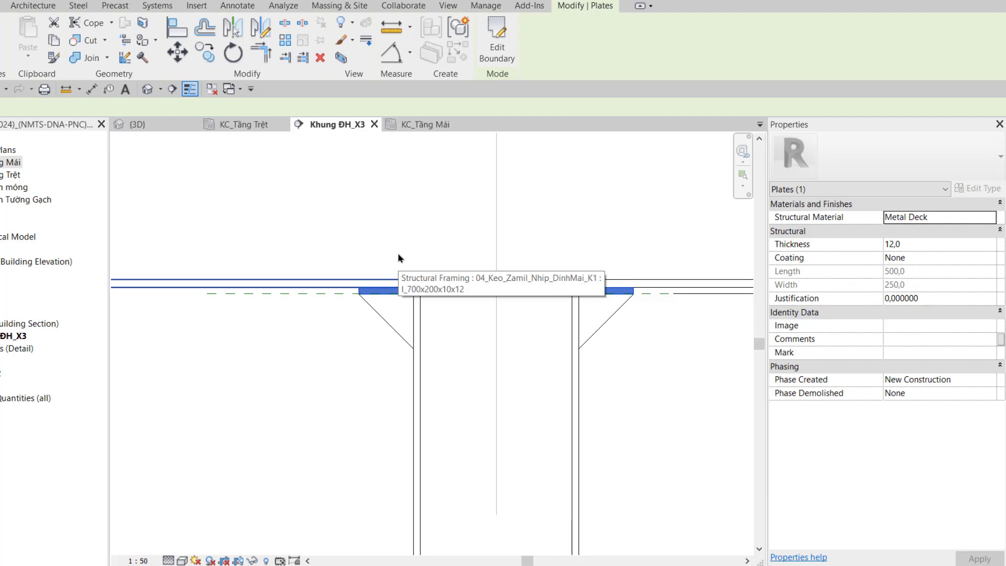
scroll(411, 304, "up", 3)
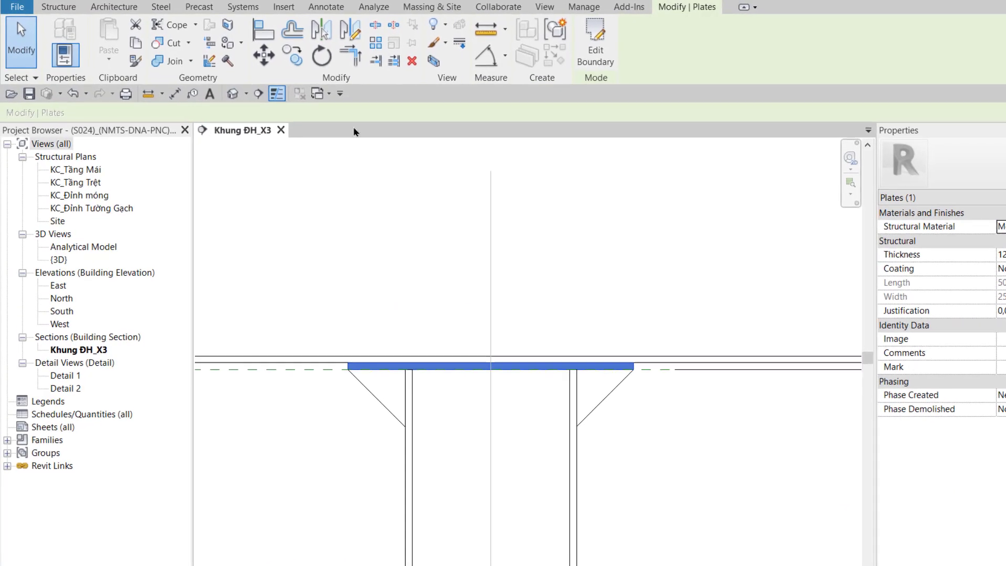
key("c")
key("o")
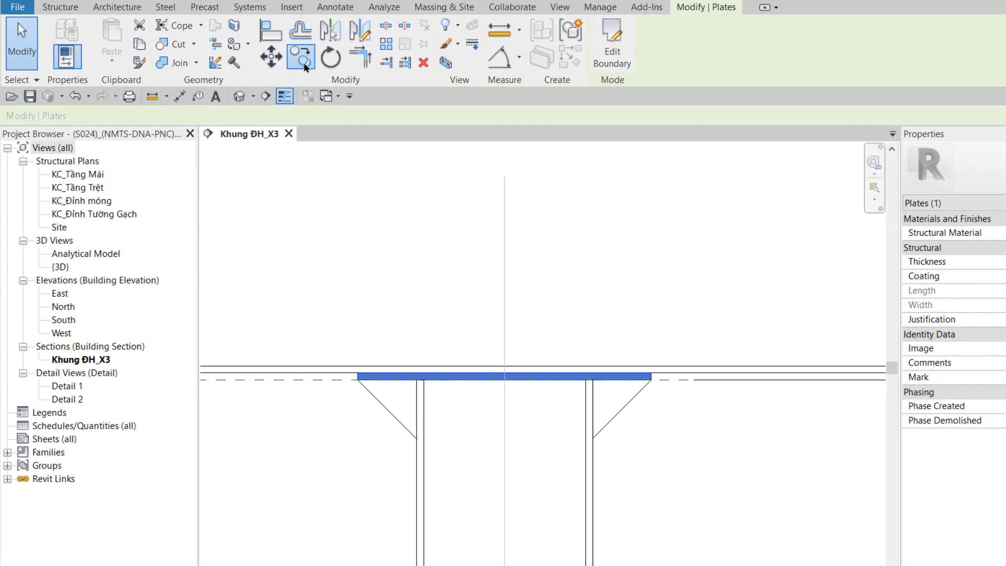
scroll(618, 363, "up", 5)
left_click(609, 373)
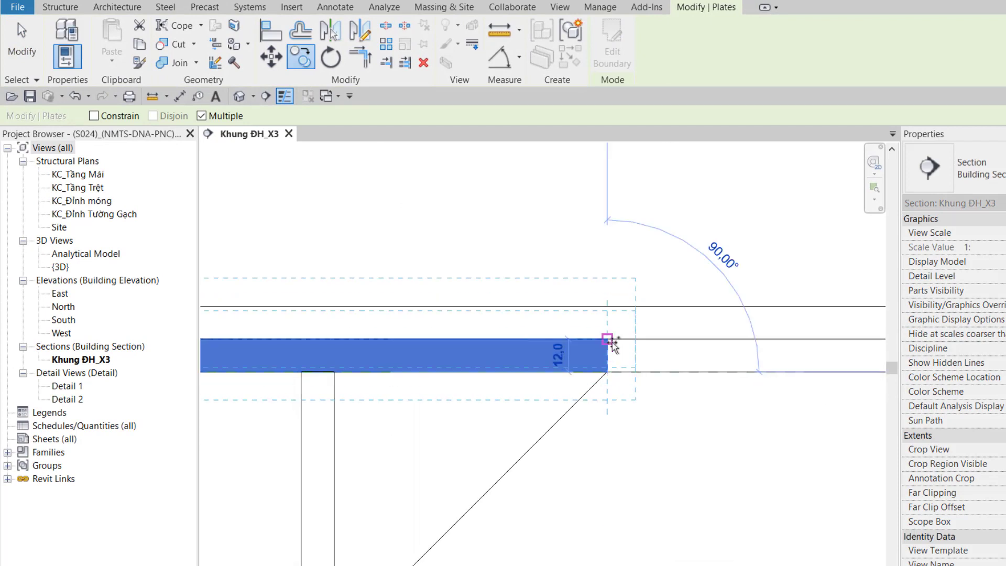
left_click(692, 448)
key("Escape")
scroll(654, 464, "down", 5)
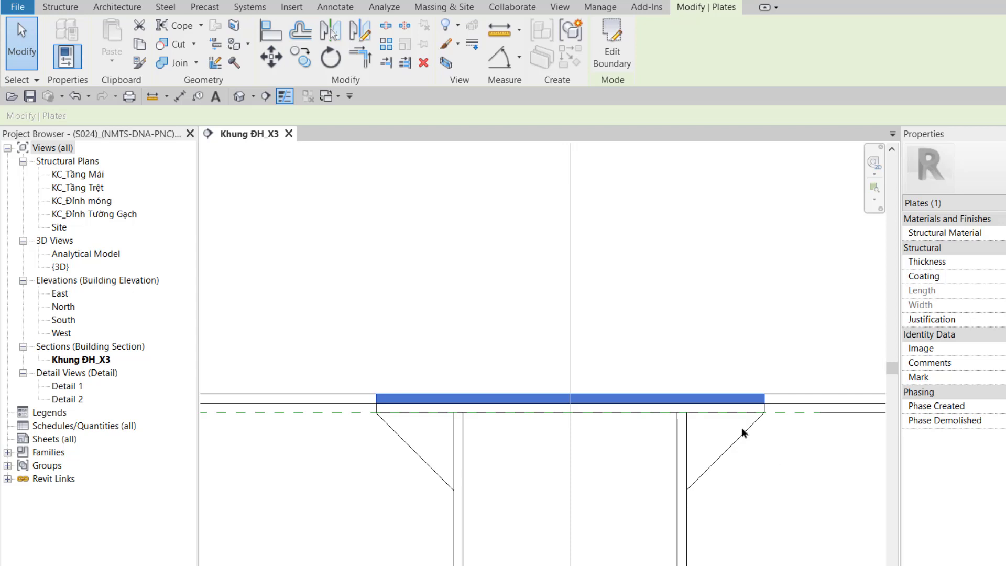
Isolate the column and ridge rafters in the default 3D view with a section box, then hide the box.
left_click(240, 97)
middle_click_drag(645, 426, 492, 335, "shift")
scroll(594, 404, "up", 5)
left_click_drag(595, 404, 456, 281)
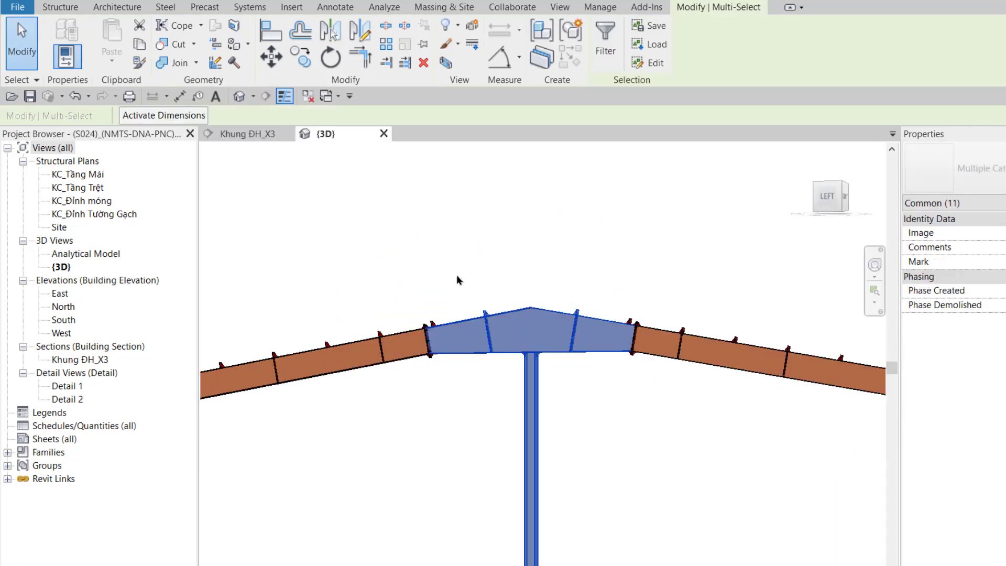
left_click(451, 75)
left_click(636, 423)
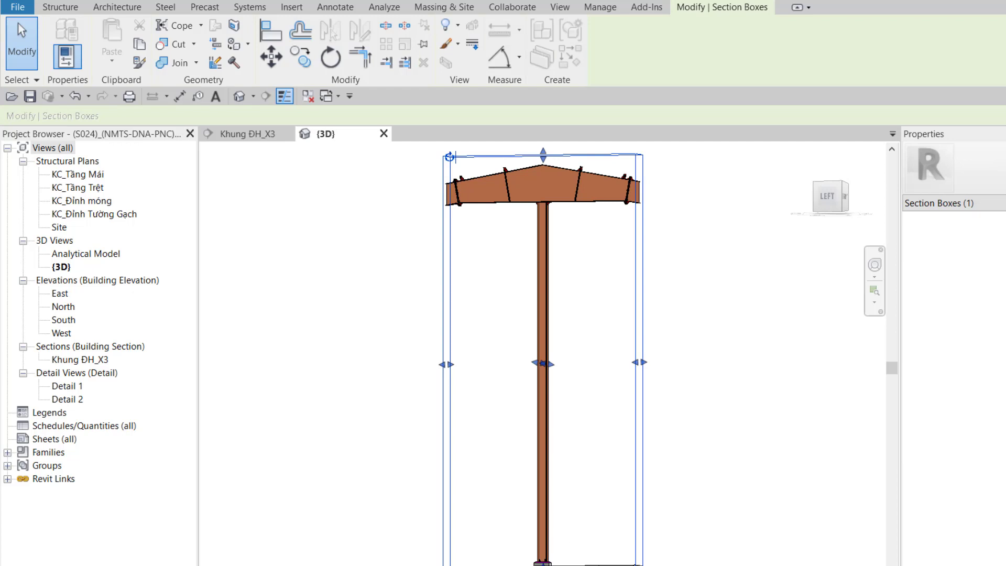
middle_click_drag(557, 250, 650, 461, "shift")
scroll(659, 467, "up", 5)
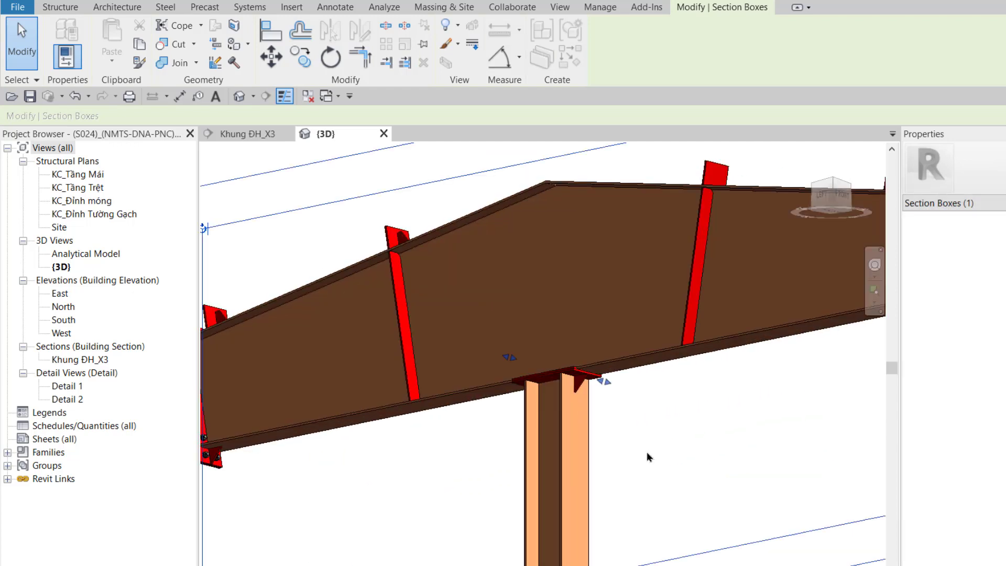
key("h")
key("h")
scroll(733, 482, "up", 5)
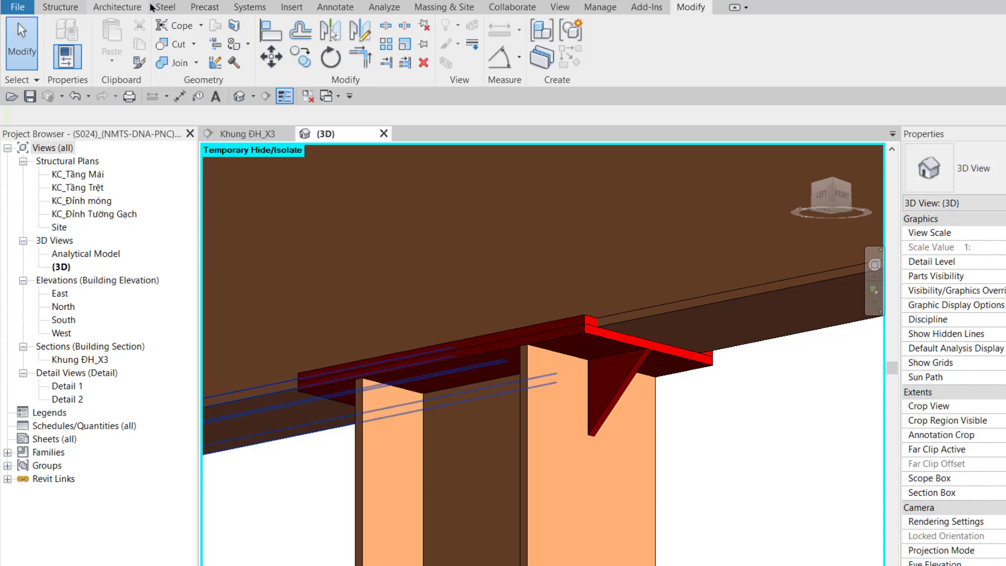
Start a steel bolt group, picking the cap plate, the rafter flange, and the plate's top placement face.
left_click(165, 6)
left_click(165, 61)
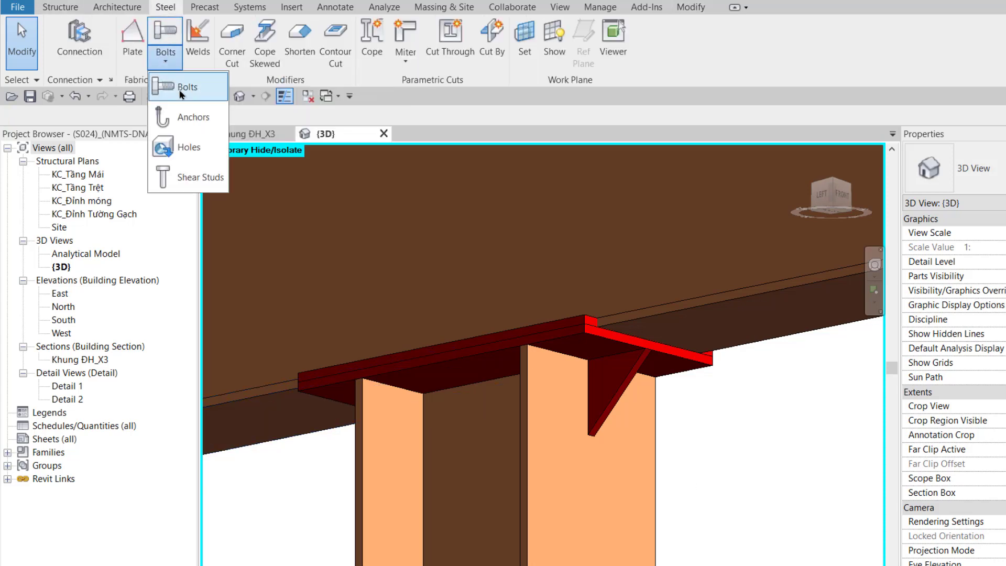
left_click(175, 85)
left_click(585, 273)
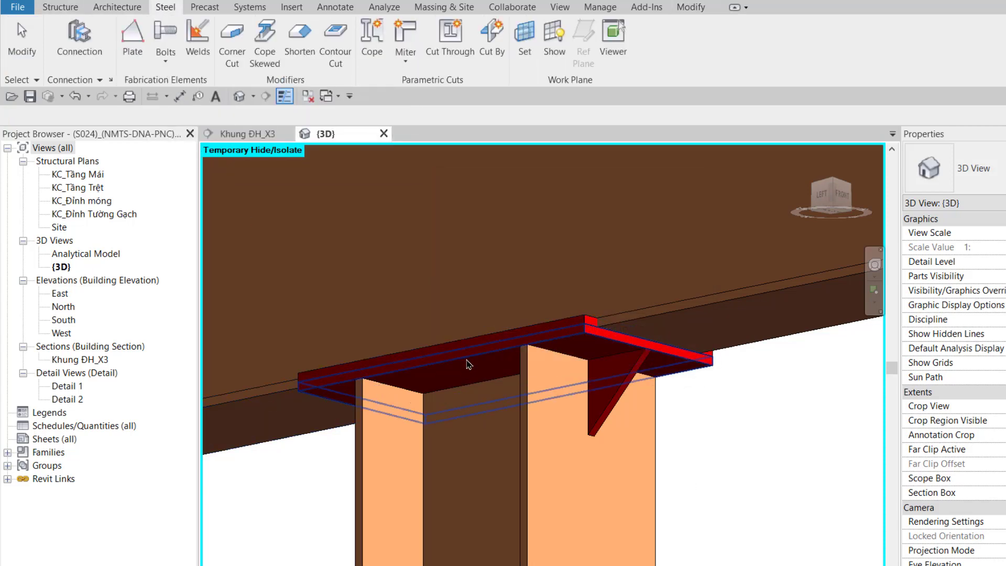
left_click(482, 345)
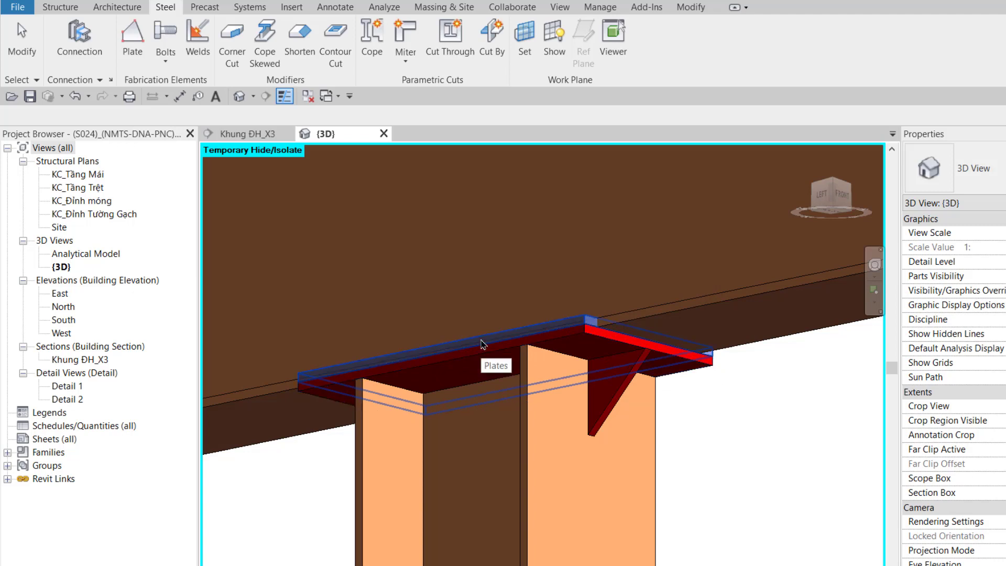
left_click(481, 365)
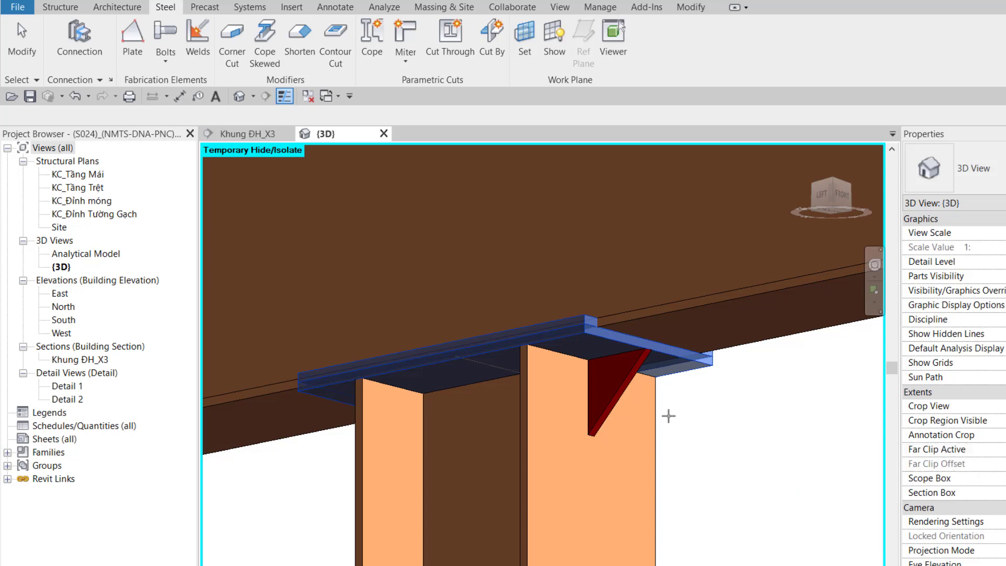
middle_click_drag(631, 390, 681, 548, "shift")
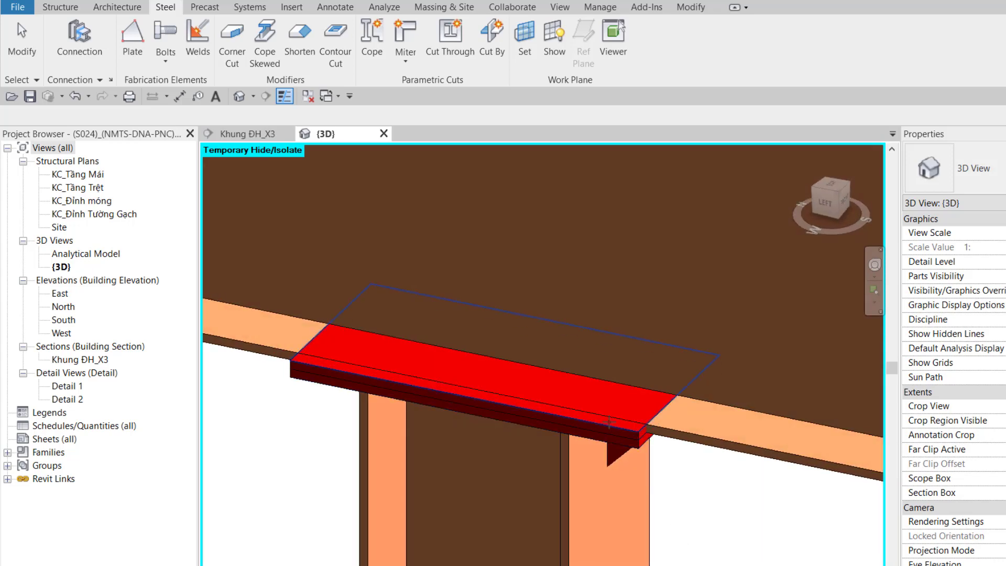
left_click(610, 427)
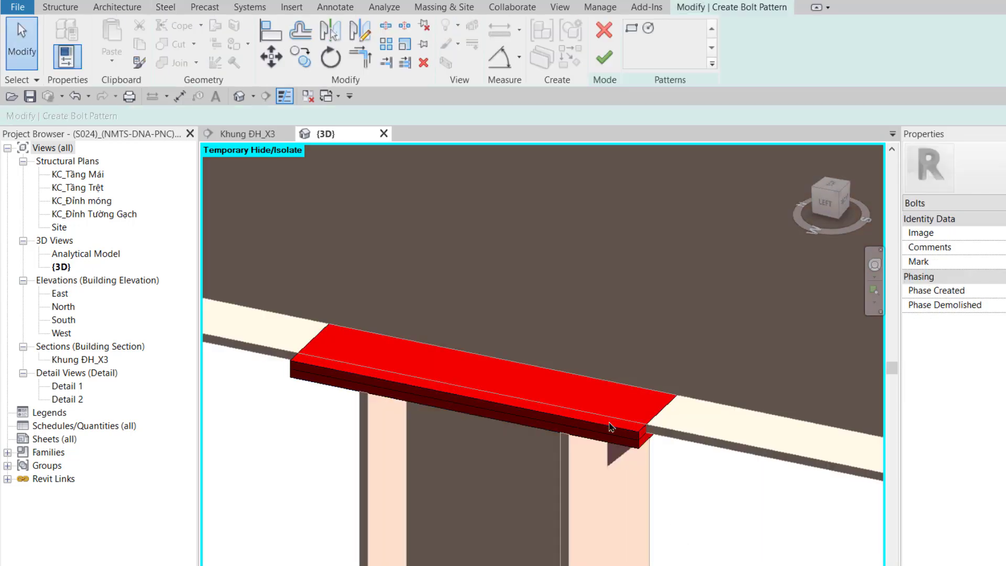
Sketch a rectangular bolt pattern outline over the cap plate.
left_click(631, 27)
left_click(409, 278)
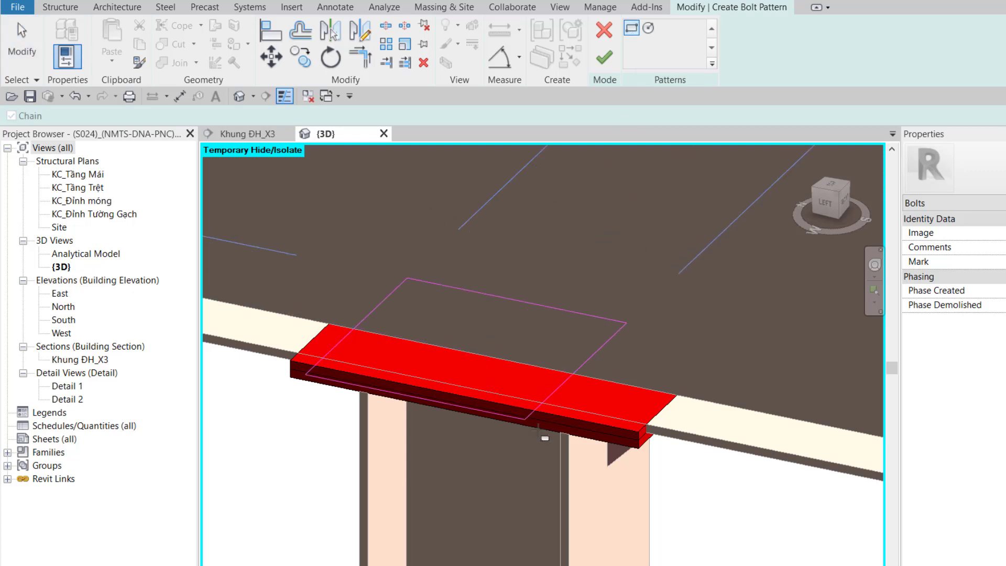
left_click(540, 440)
key("Escape")
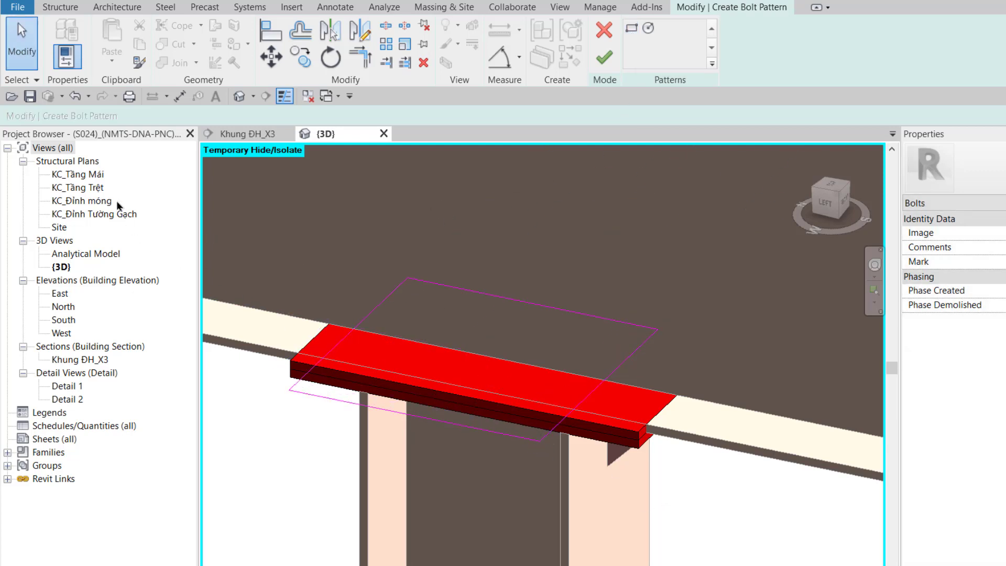
In the KC_Tầng Mái plan, align the outline's top and bottom edges to the plate lines.
double_click(96, 178)
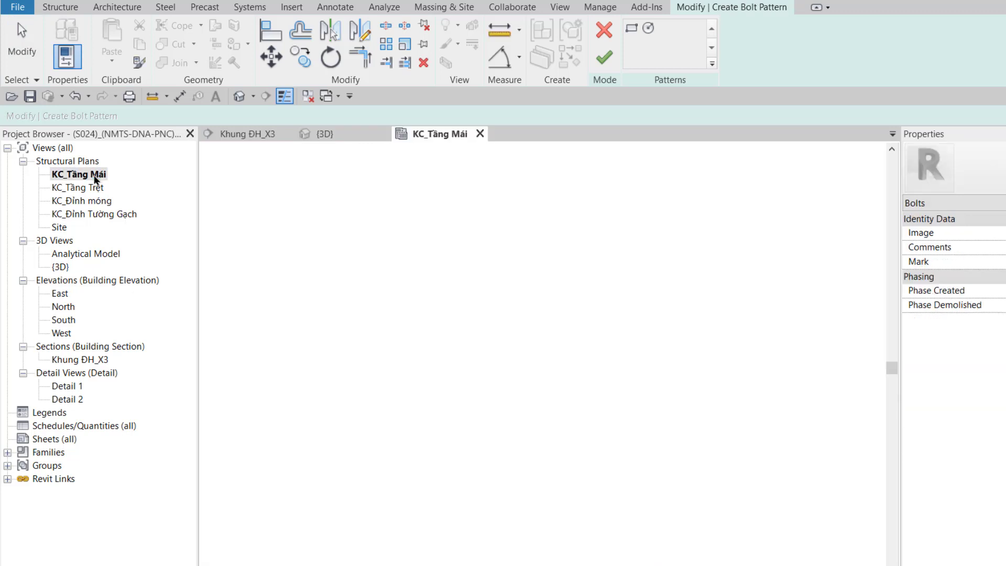
scroll(380, 358, "up", 5)
scroll(704, 436, "up", 2)
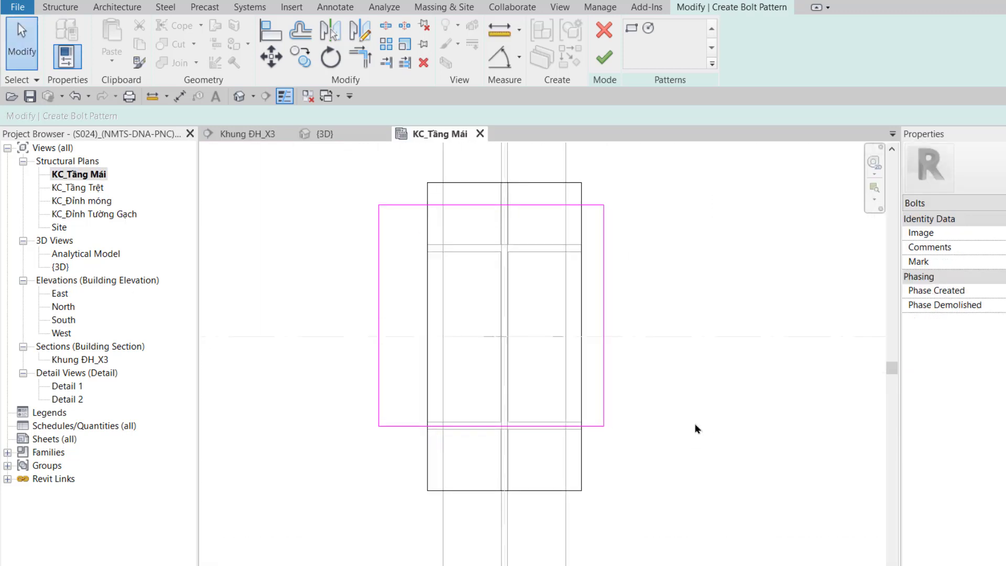
key("a")
key("l")
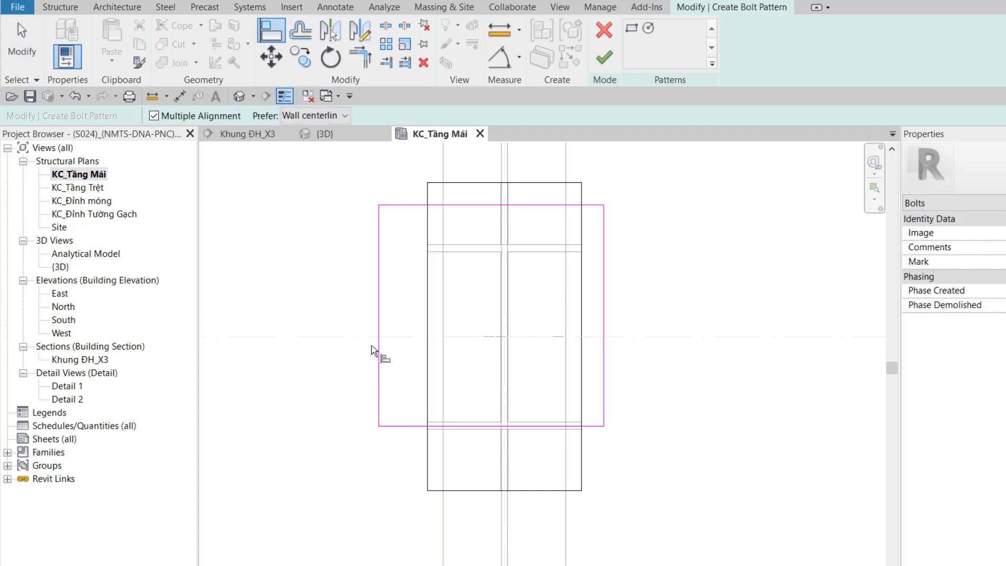
left_click(470, 253)
left_click(482, 205)
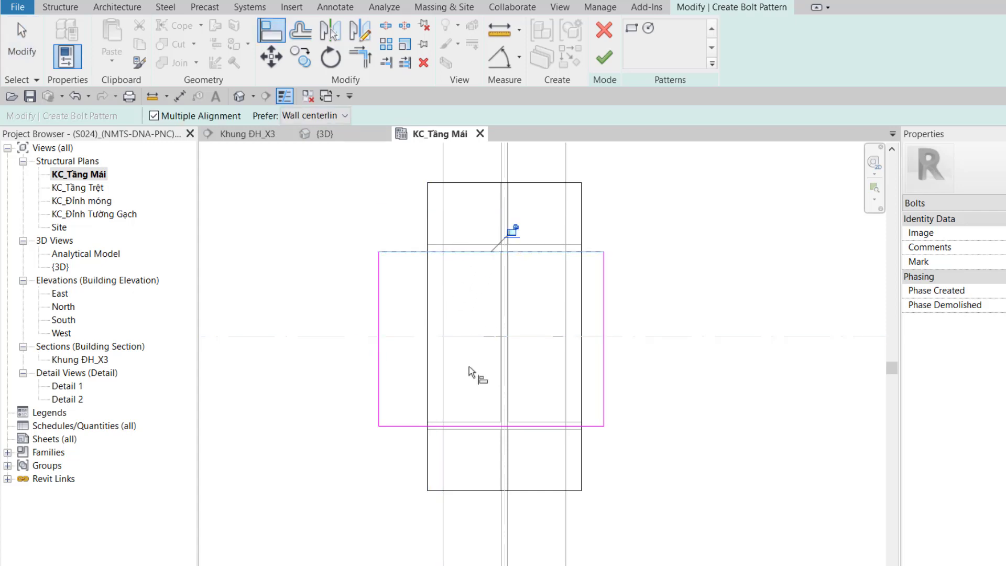
left_click(470, 420)
left_click(471, 425)
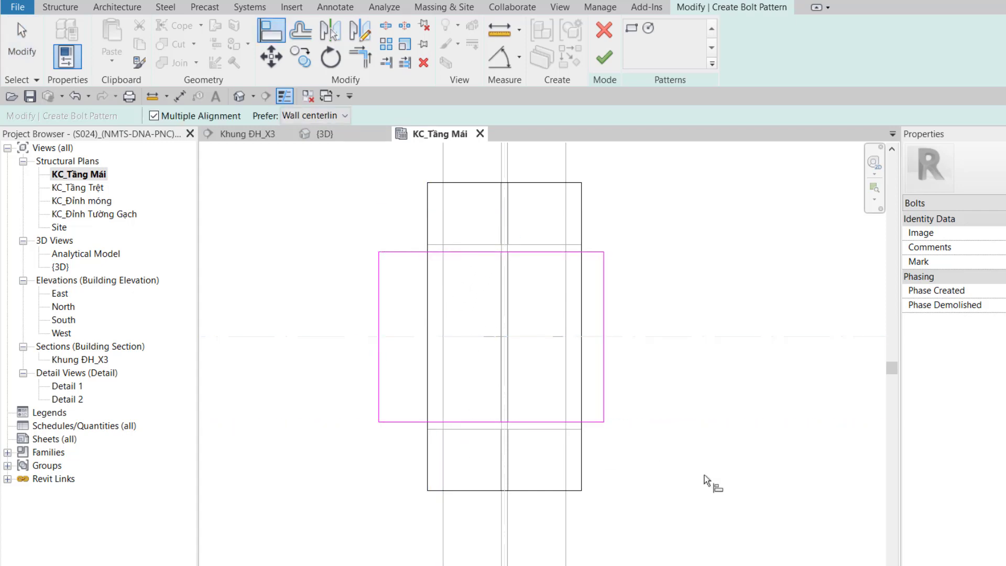
Align the outline's left and right edges to the plate lines and finish the bolt pattern.
left_click(442, 448)
left_click(379, 403)
left_click(567, 518)
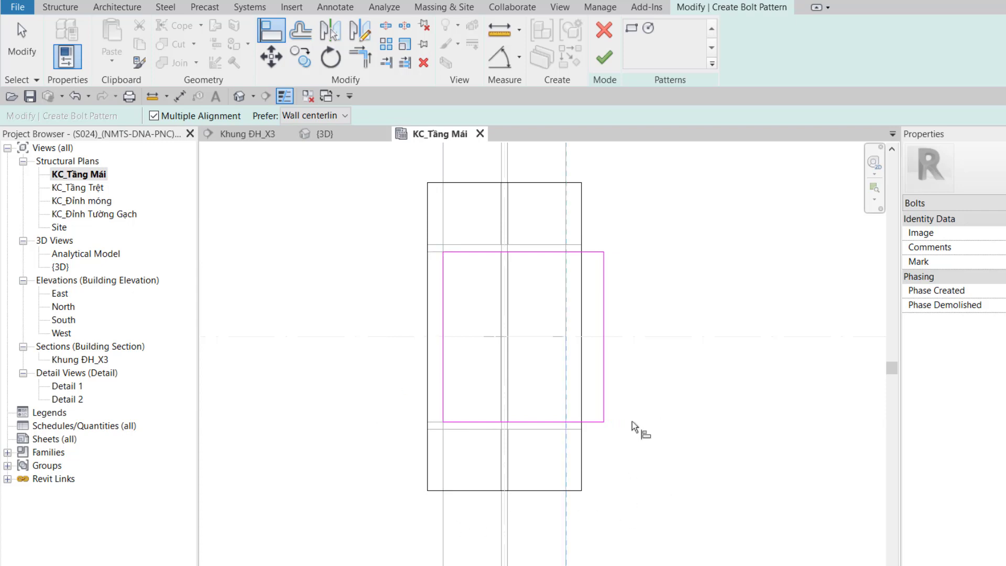
left_click(603, 377)
key("Escape")
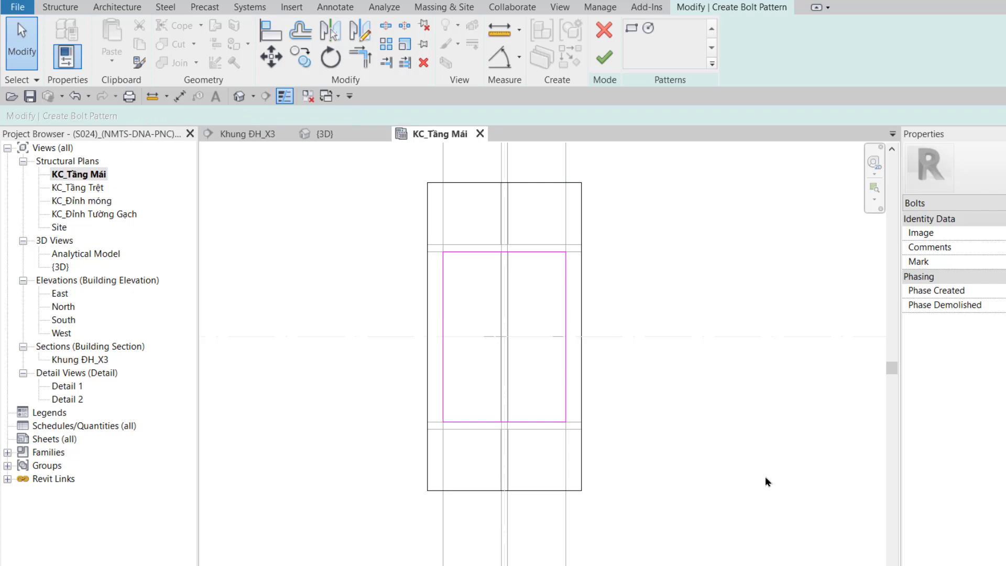
left_click(604, 57)
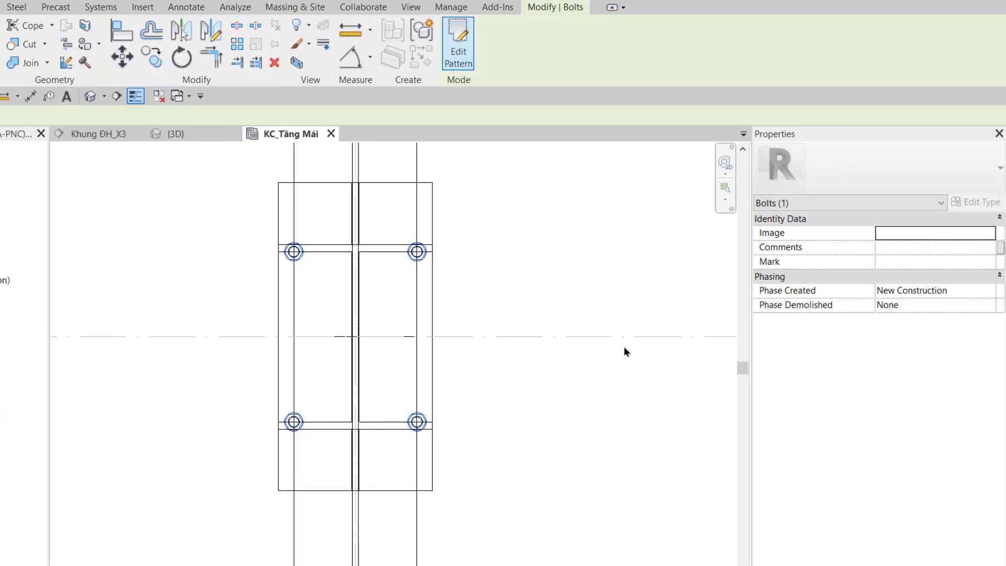
Set the bolts to DIN 6914, 20.00 mm diameter, with 50 mm edge distance on sides 1 and 2.
left_click(974, 236)
scroll(944, 280, "down", 2)
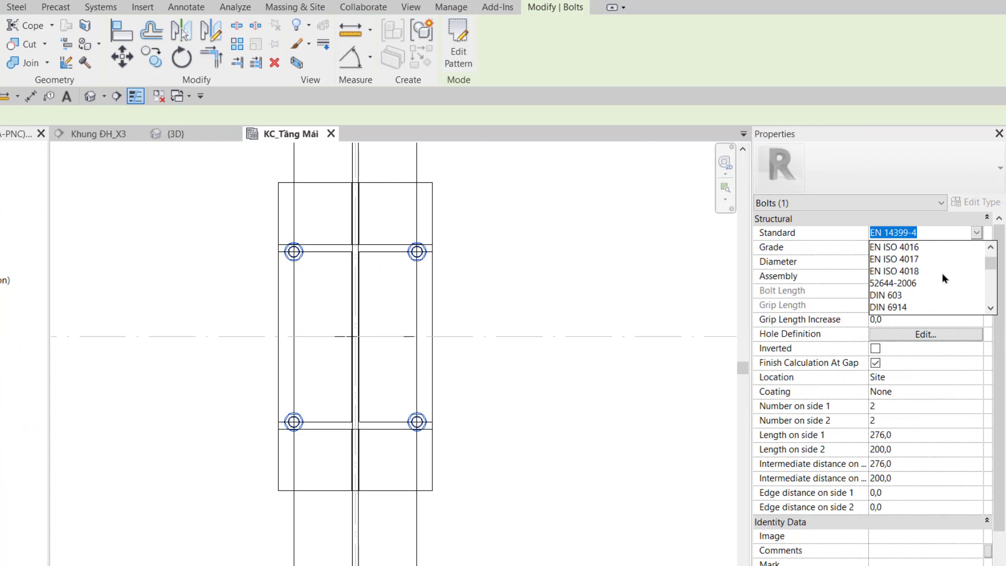
left_click(908, 307)
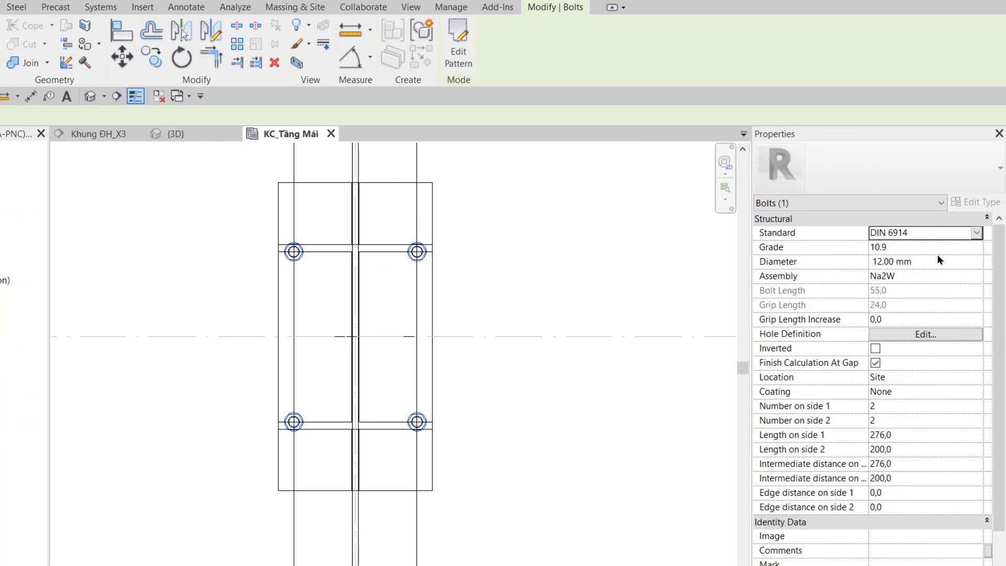
left_click(965, 260)
left_click(976, 261)
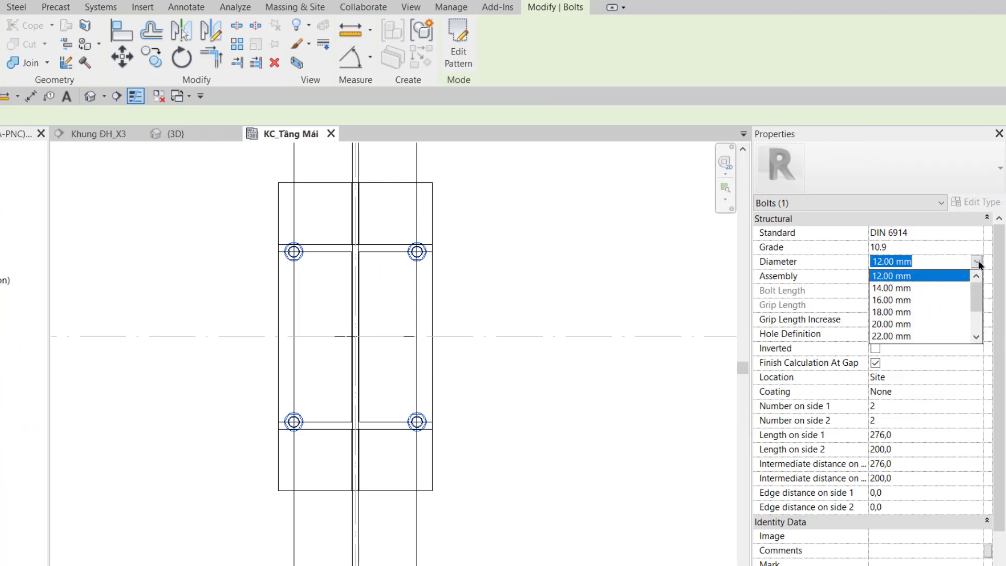
left_click(902, 324)
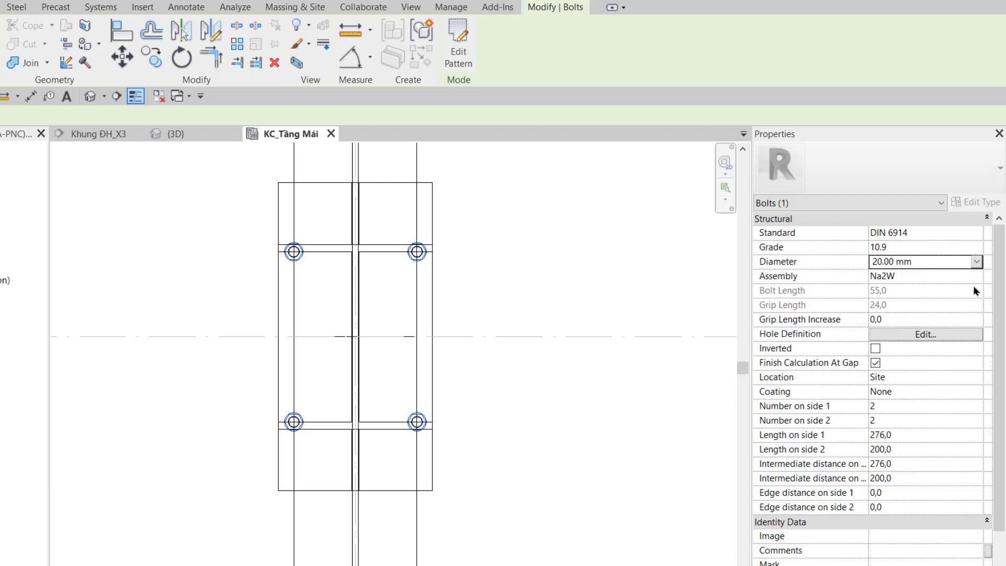
scroll(915, 437, "down", 1)
left_click(900, 463)
type("50")
type("50")
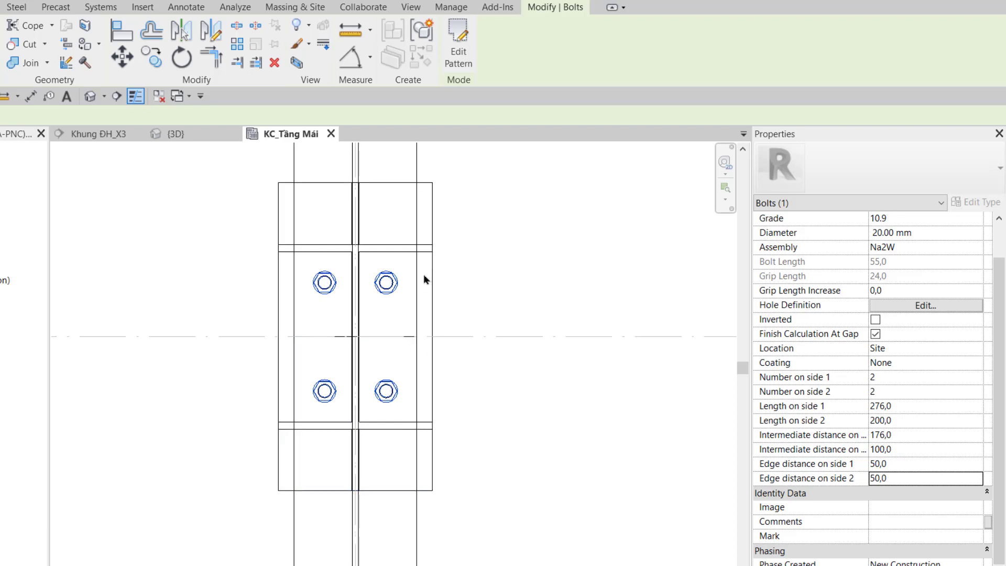
Copy the bolt group higher up on the cap plate.
middle_click_drag(372, 206, 424, 275)
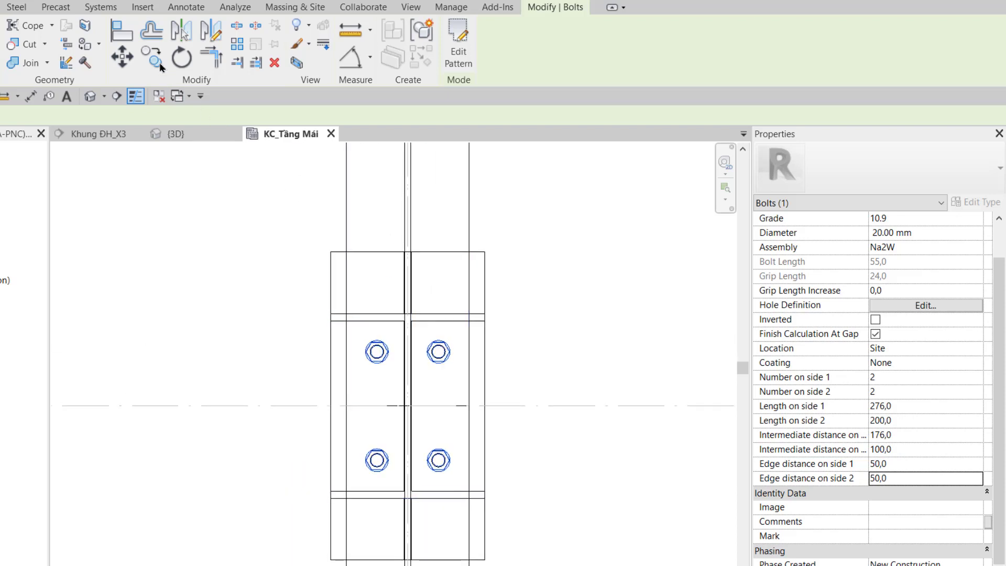
key("c")
key("o")
left_click(469, 320)
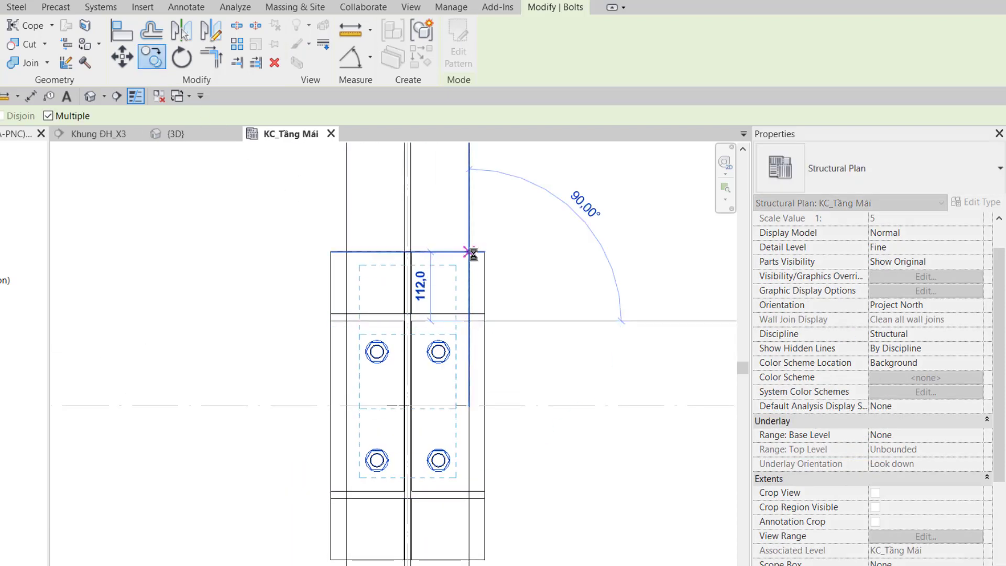
left_click(469, 252)
key("Escape")
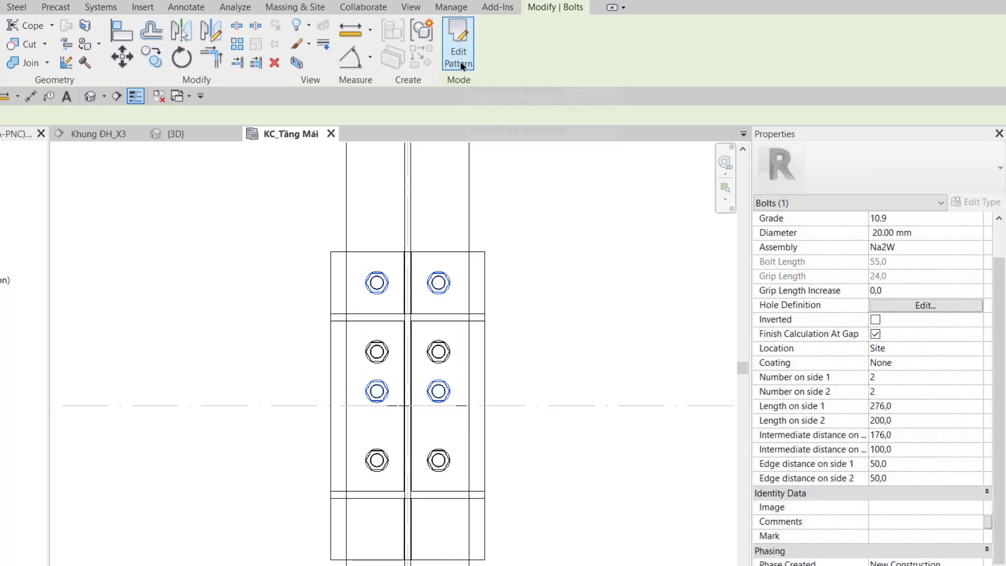
Align the copied pattern's bottom edge to the plate line and set Number on side 1 to 1.
left_click(458, 42)
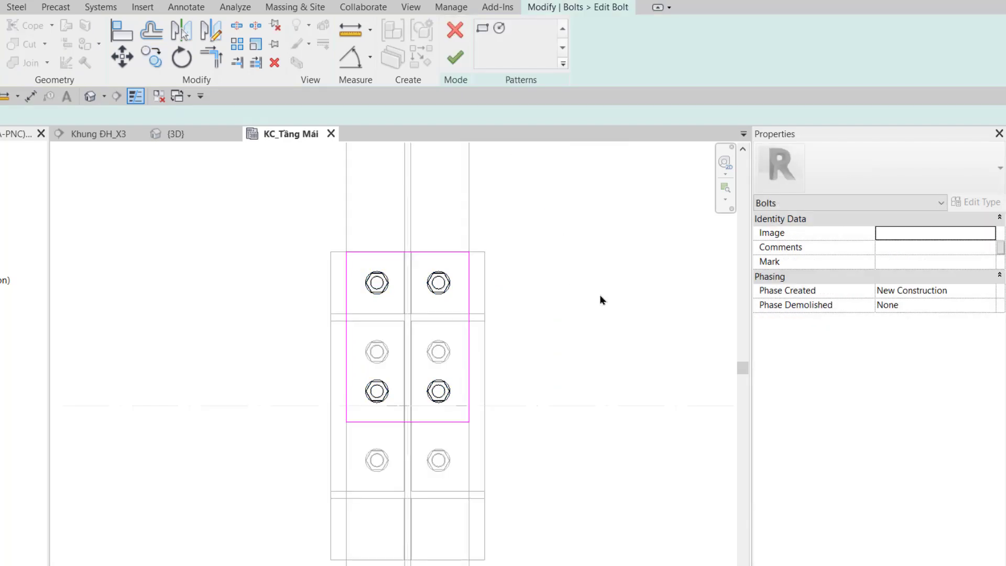
key("a")
key("l")
left_click(464, 314)
left_click(437, 422)
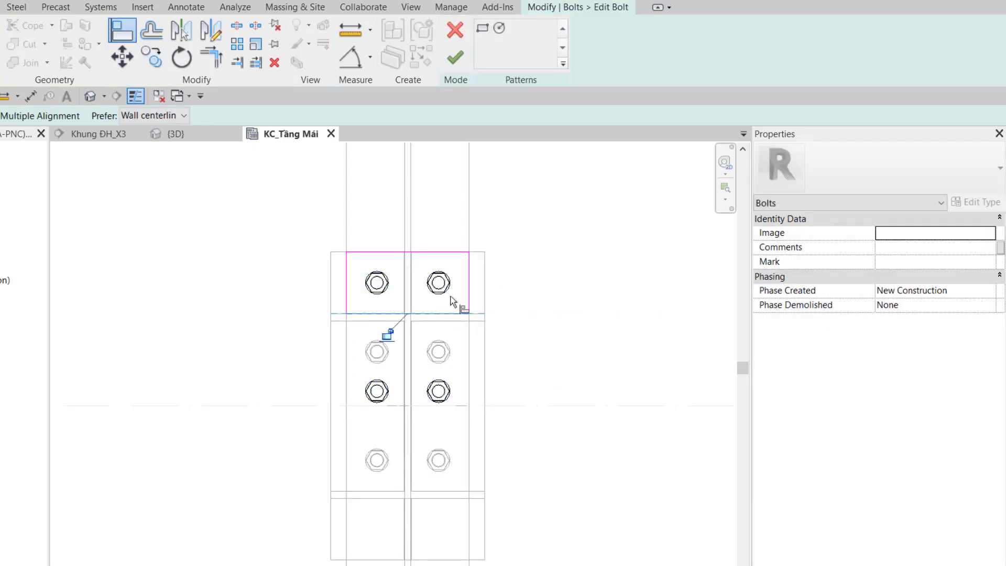
left_click(455, 57)
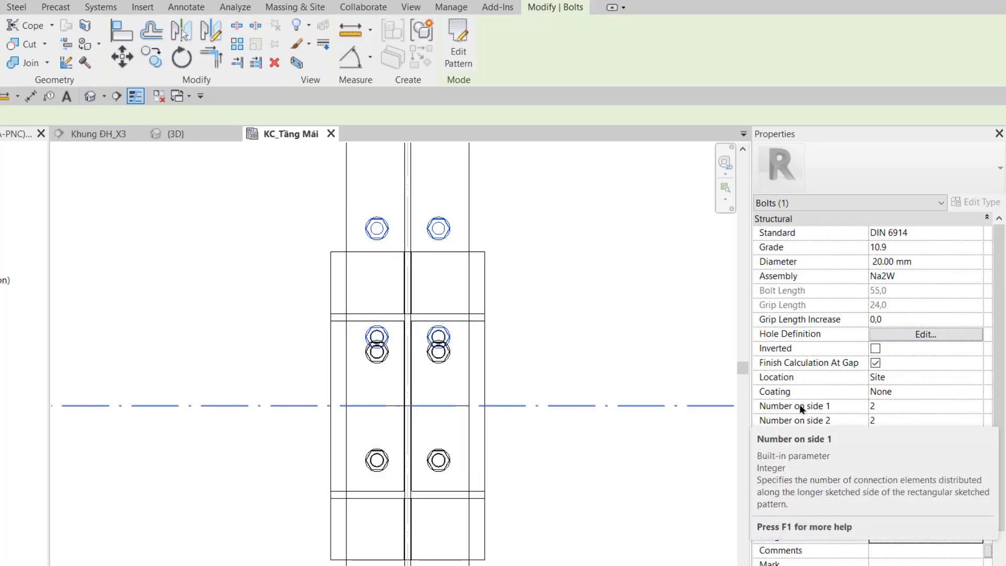
left_click(889, 407)
type("1")
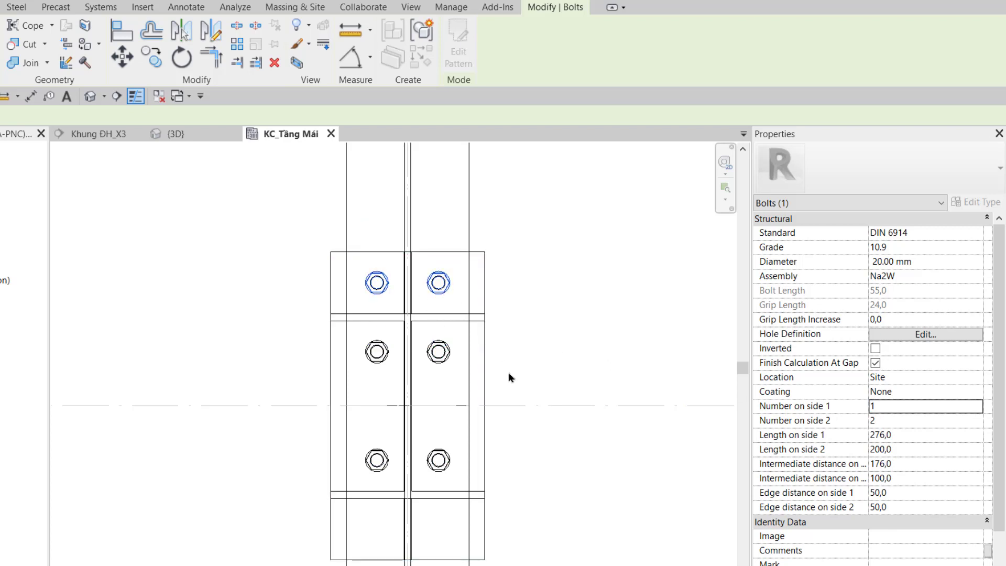
Copy the lower bolt group down into the bottom panel.
left_click(439, 350)
middle_click_drag(560, 376, 539, 326)
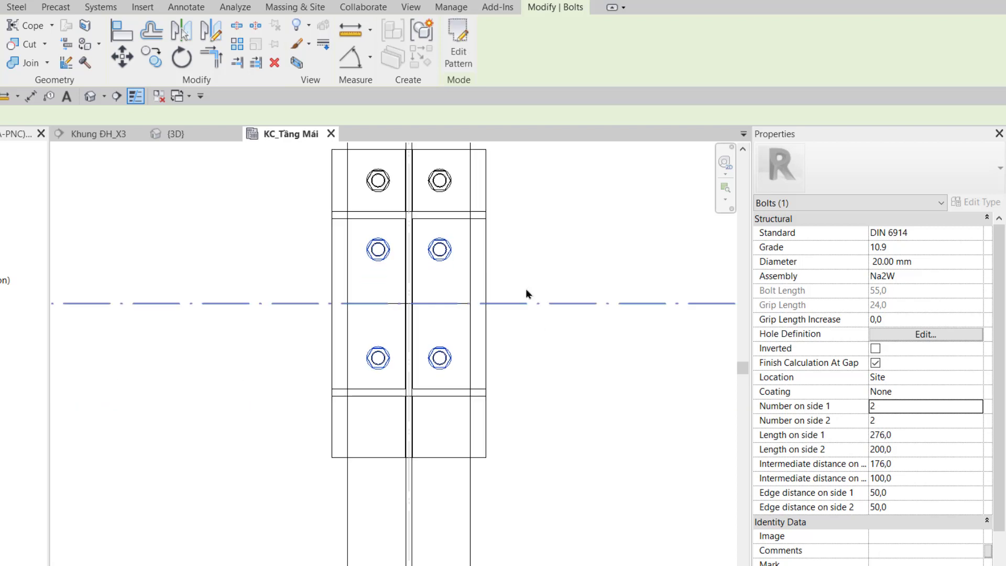
left_click(151, 57)
left_click(472, 390)
left_click(473, 461)
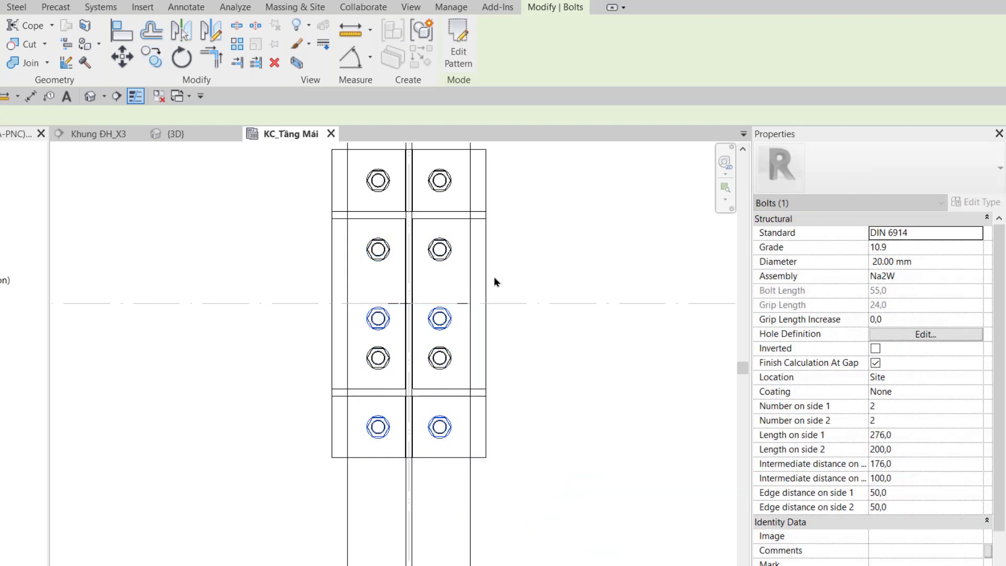
Align the new pattern's top edge to the plate's bottom line and set Number on side 1 to 1.
left_click(458, 42)
key("a")
key("l")
left_click(441, 398)
left_click(445, 288)
key("Escape")
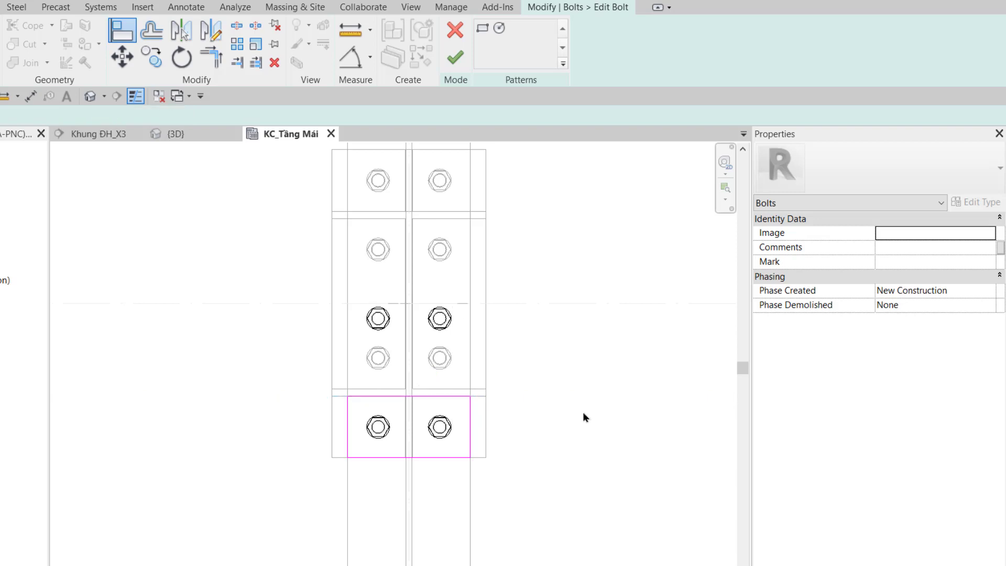
left_click(455, 58)
left_click(894, 408)
type("1")
key("Return")
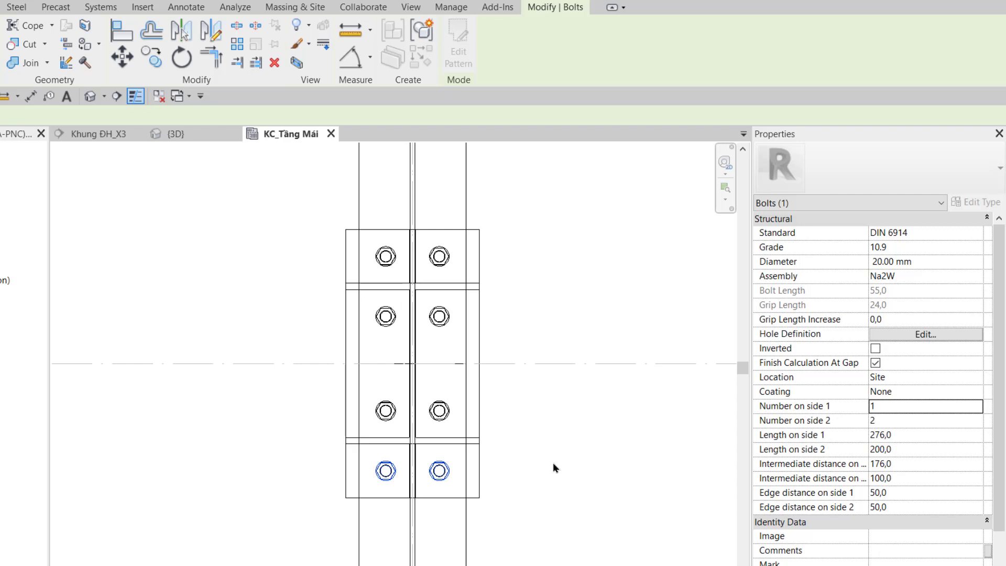
In the {3D} view, select the 12,0 thick top cap plate and enter Tam as its Mark.
left_click(203, 135)
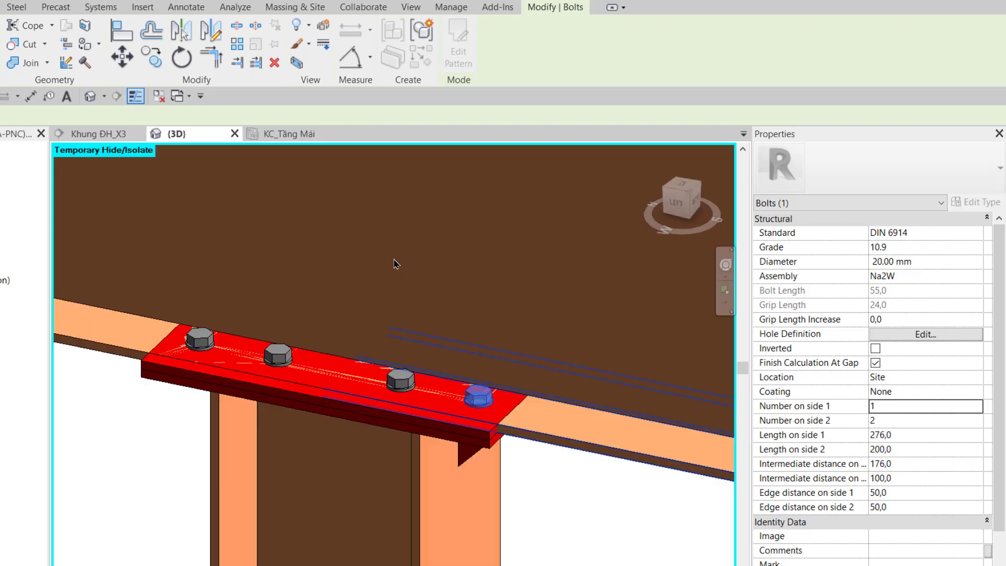
middle_click_drag(594, 539, 584, 493, "shift")
key("Escape")
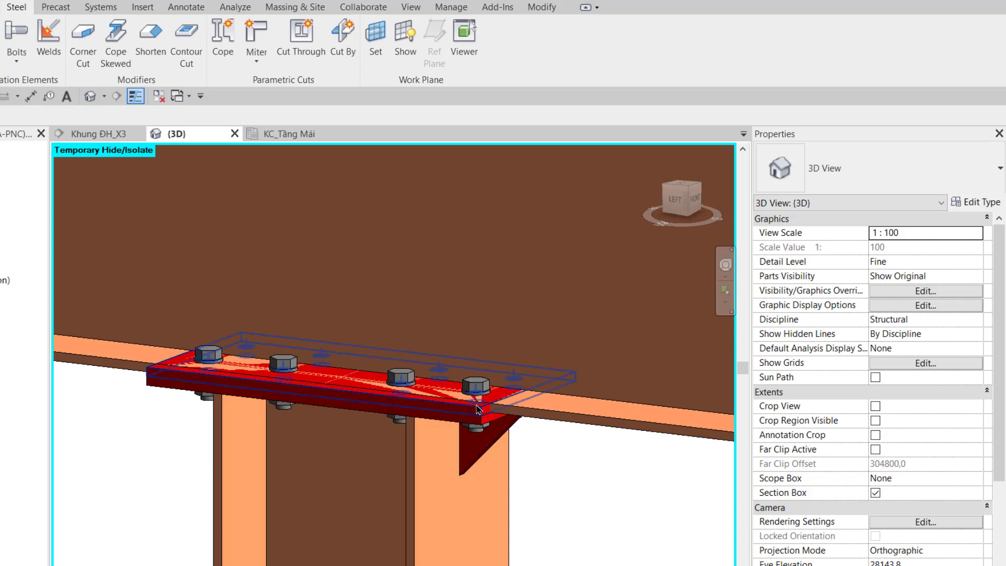
left_click(492, 399)
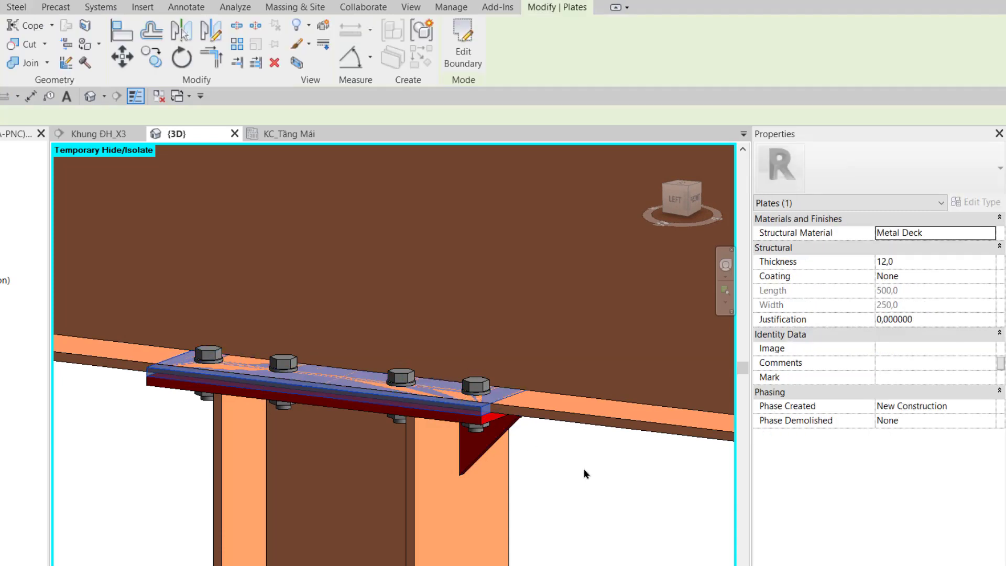
left_click(585, 473)
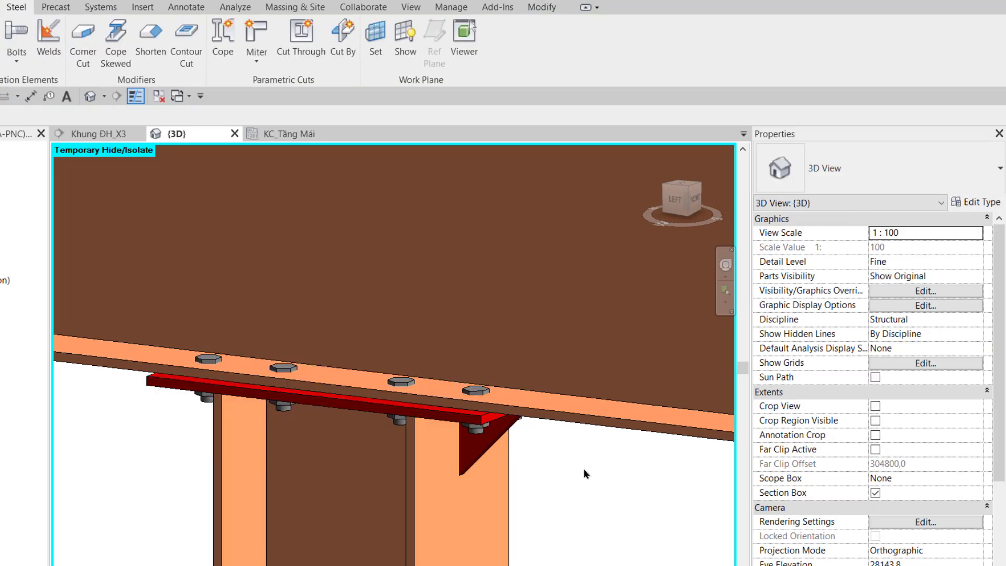
middle_click_drag(585, 473, 532, 451, "shift")
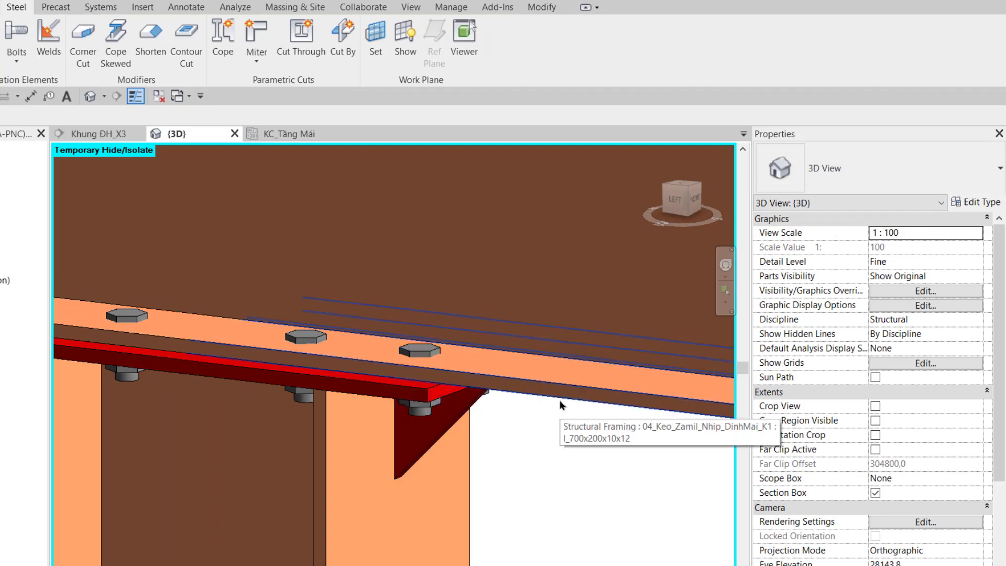
middle_click_drag(623, 478, 617, 487, "shift")
left_click(492, 401)
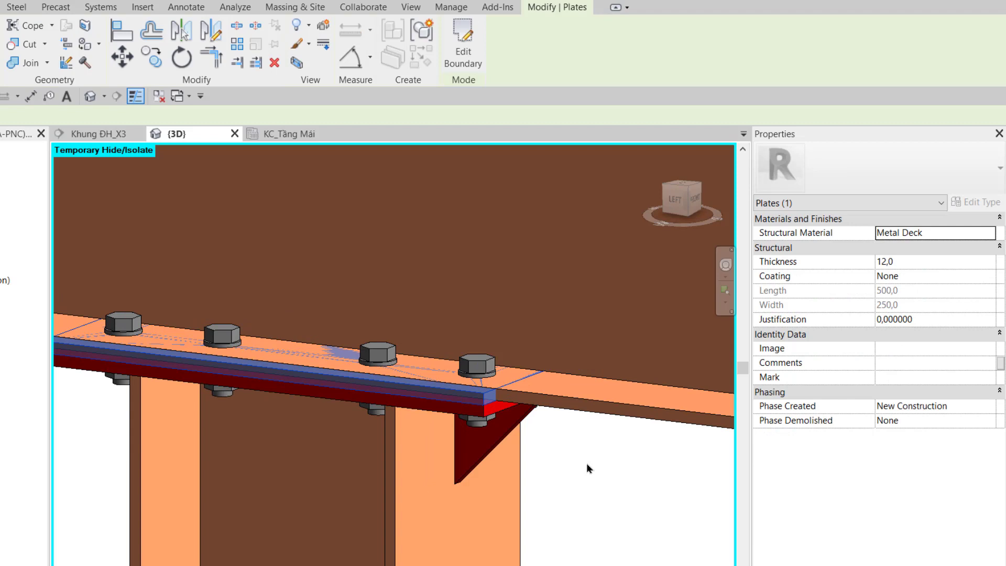
left_click(888, 375)
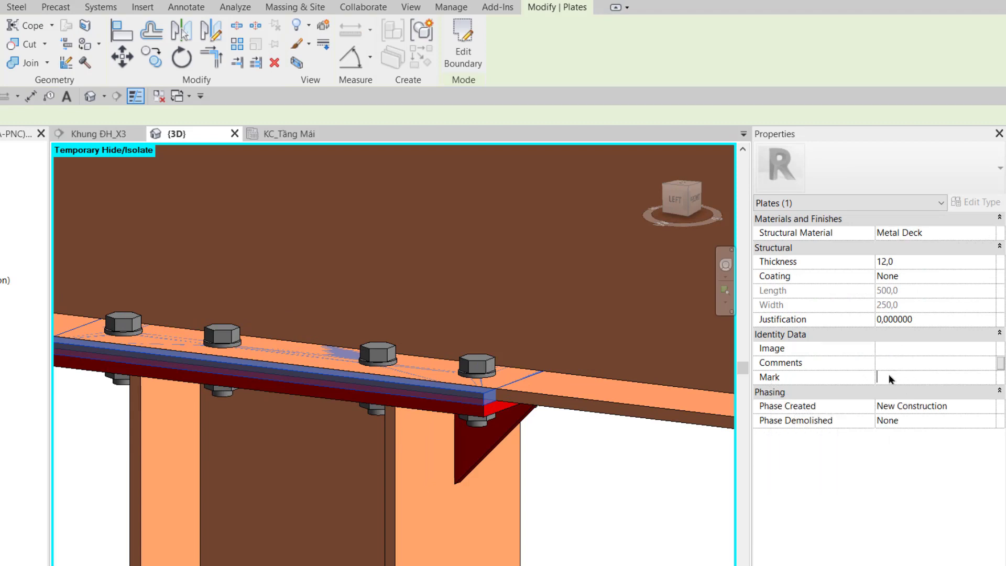
type("Tam")
left_click(651, 498)
left_click(477, 397)
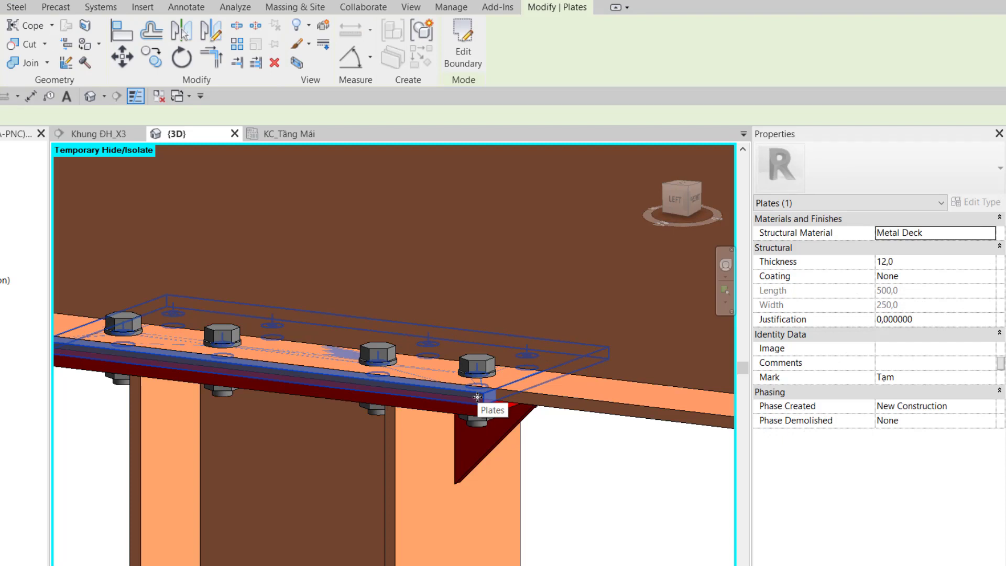
right_click(478, 397)
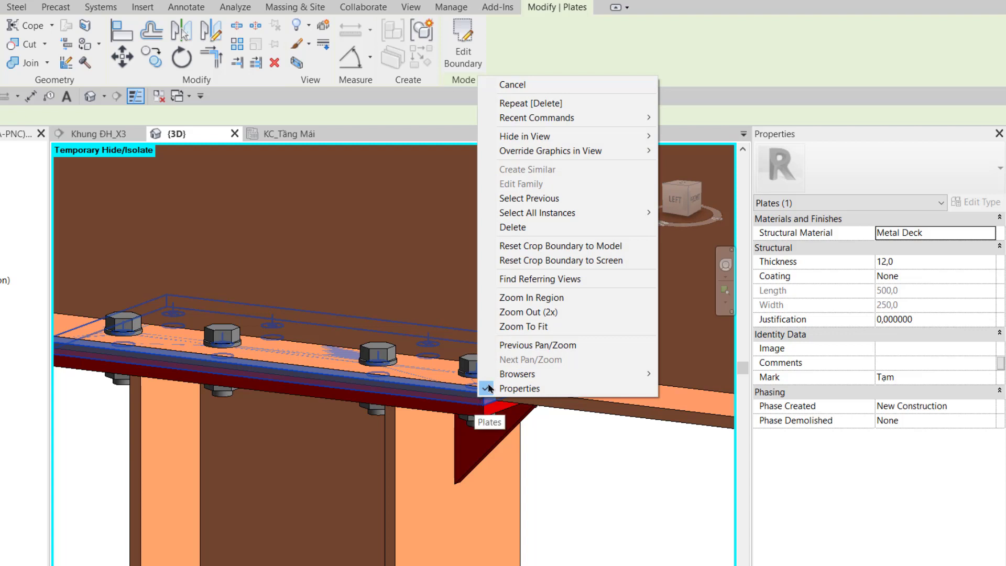
mouse_move(613, 137)
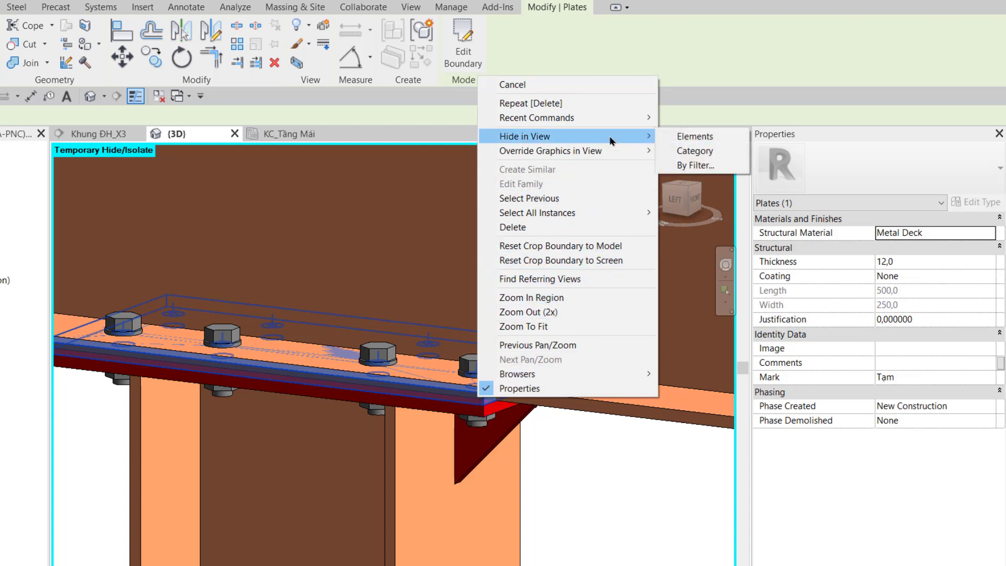
left_click(693, 135)
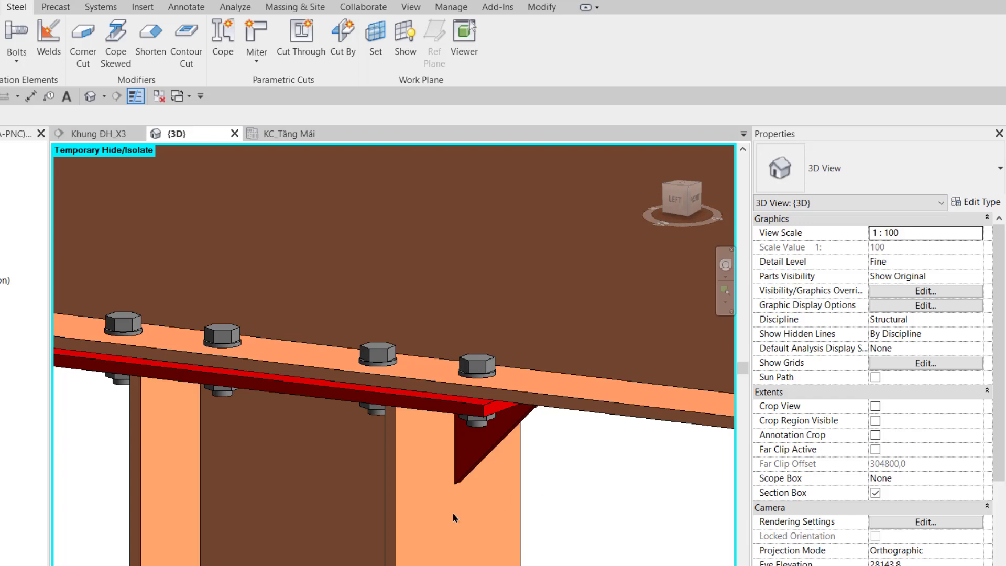
key("r")
key("h")
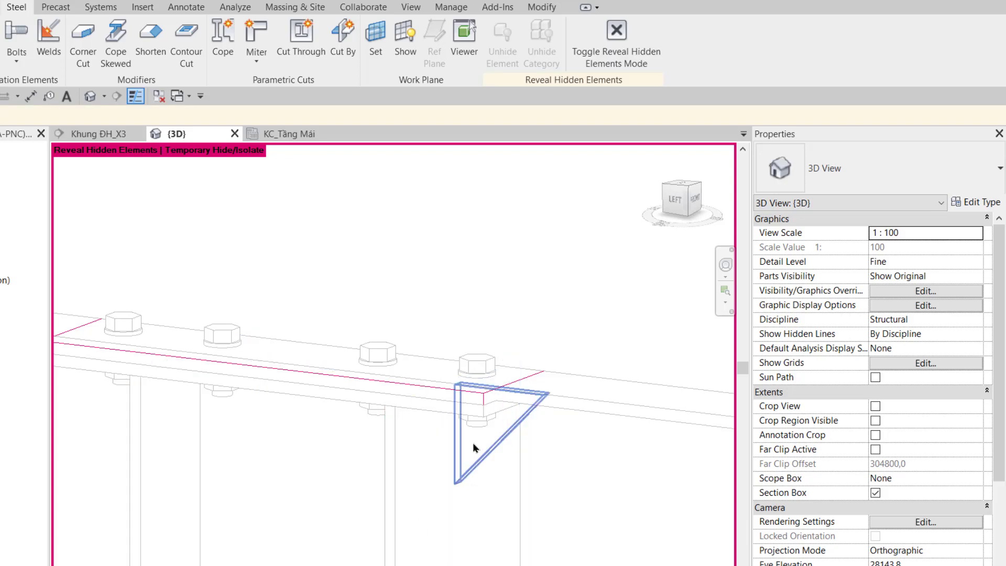
left_click(483, 403)
right_click(482, 402)
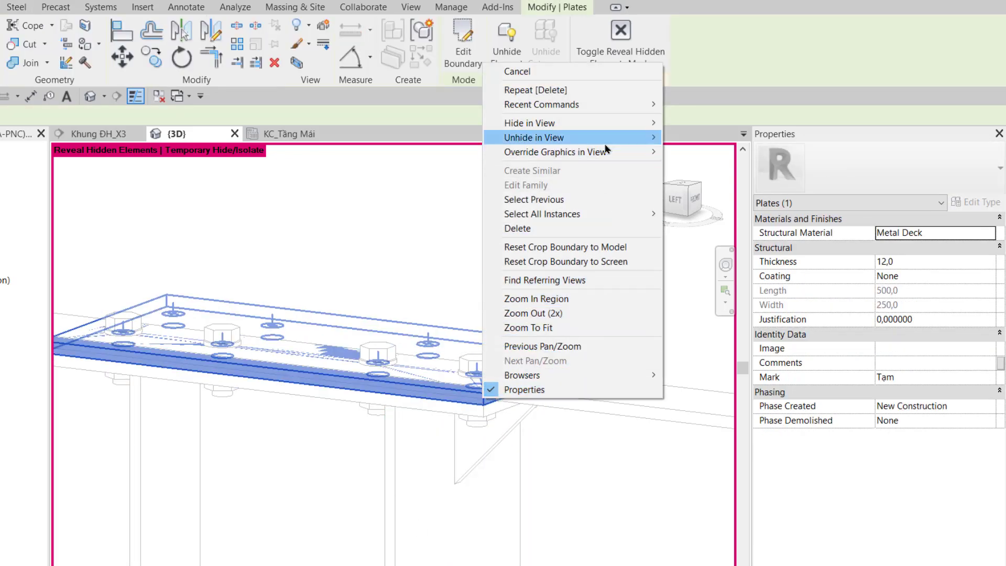
mouse_move(618, 139)
left_click(688, 139)
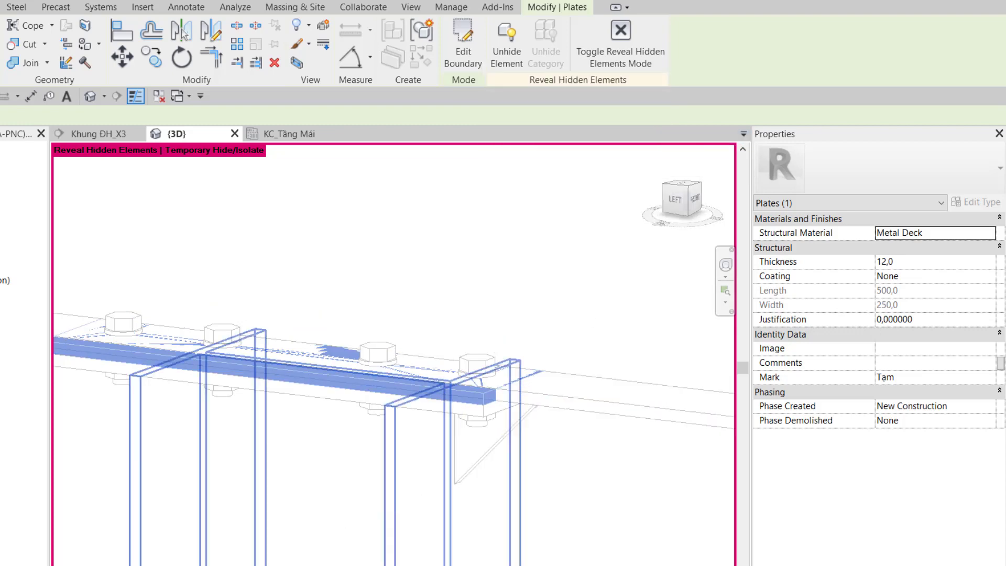
left_click(620, 37)
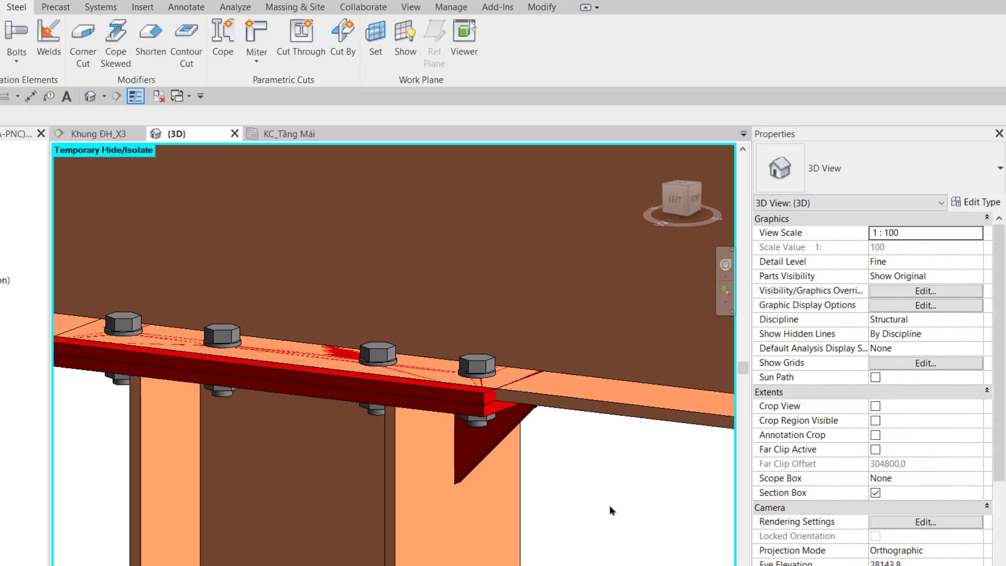
left_click(488, 402)
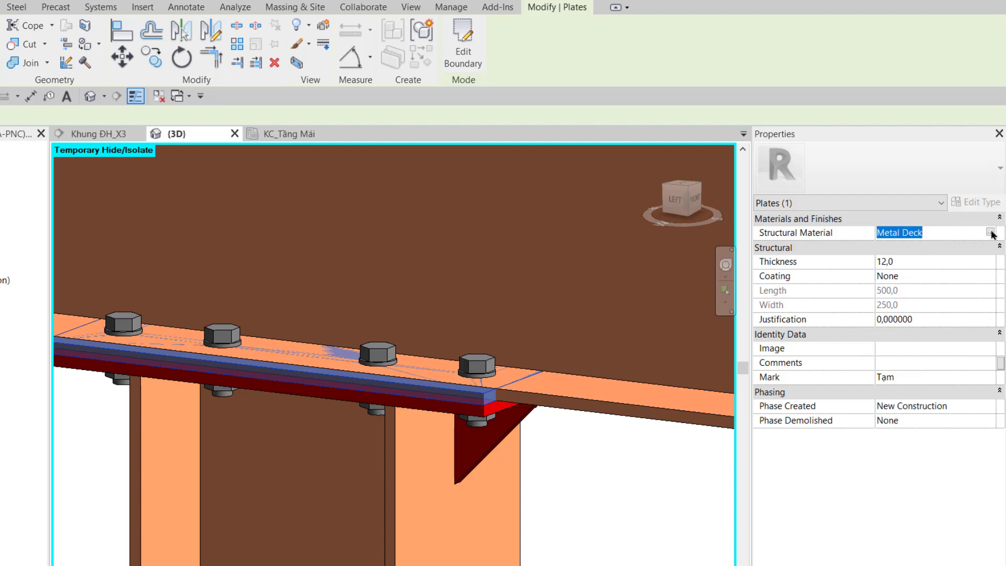
Search the Material Browser and pick Air as the plate's structural material.
left_click(991, 233)
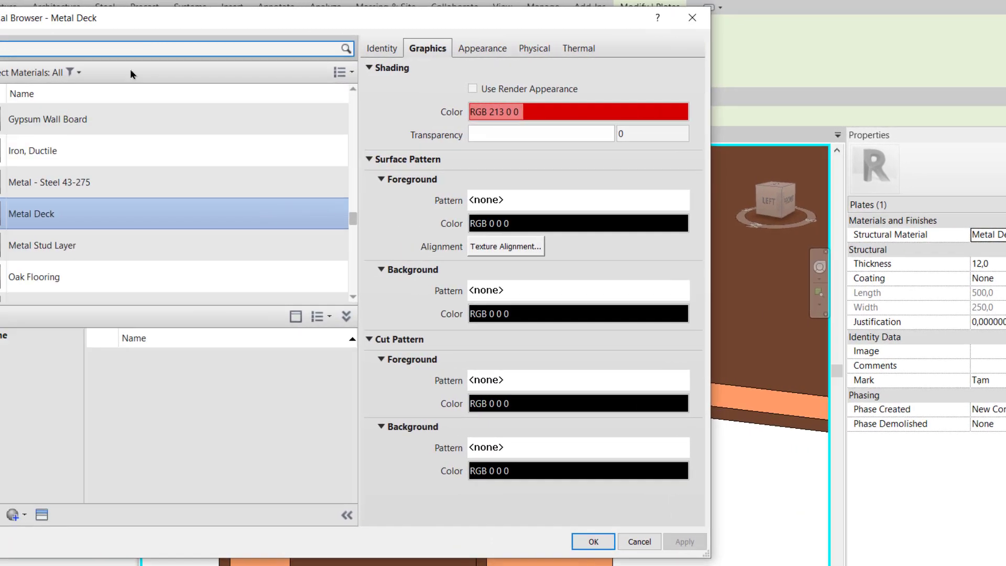
left_click(154, 51)
type("ai")
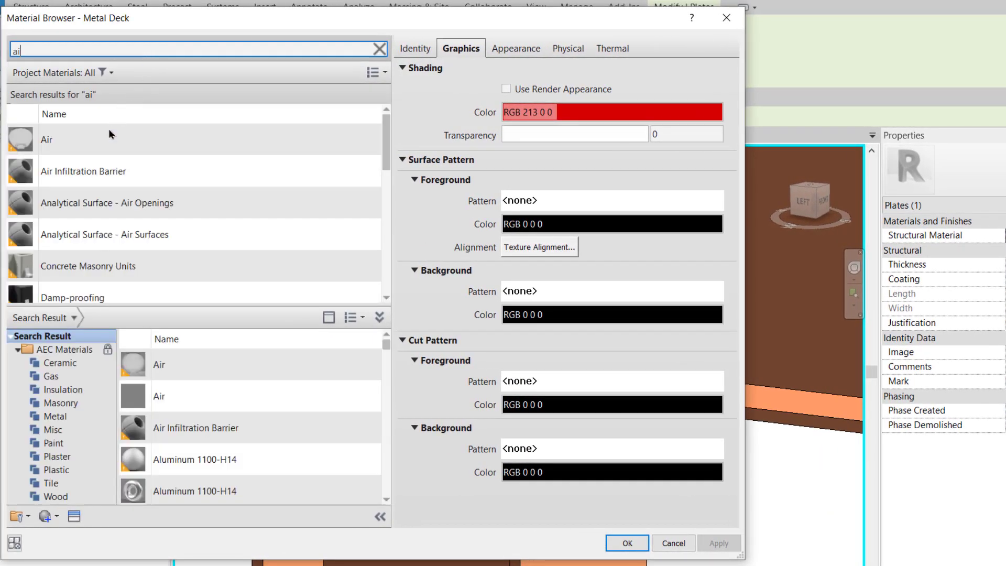
left_click(111, 133)
key("Return")
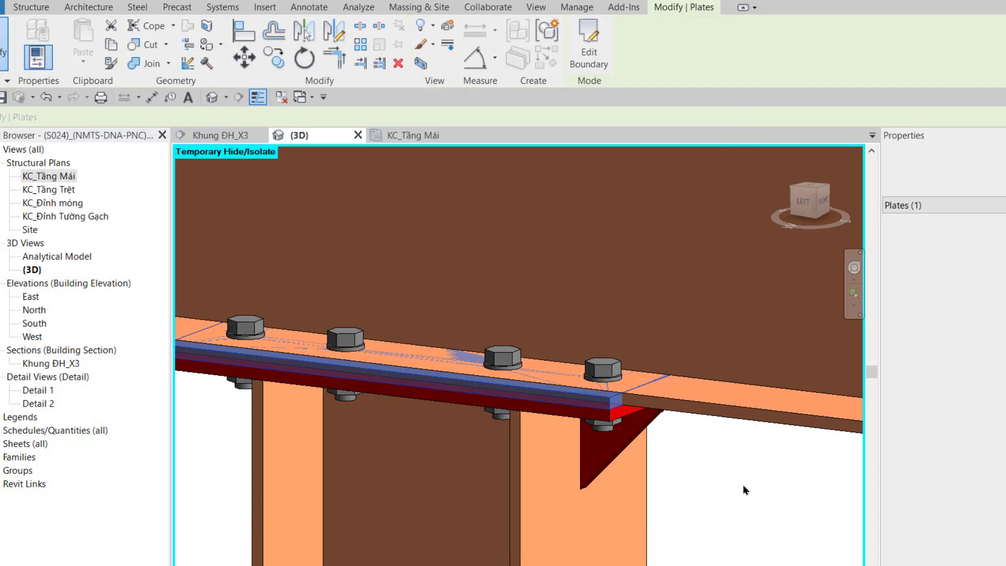
Reselect the top cap plate and apply Air as its structural material, replacing Metal Deck.
left_click(757, 507)
left_click(641, 419)
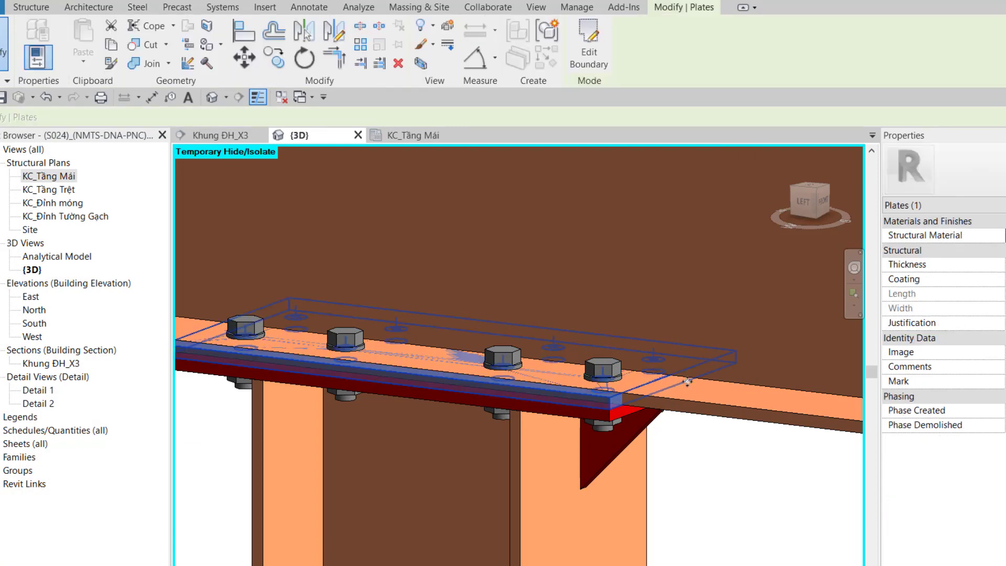
left_click(991, 235)
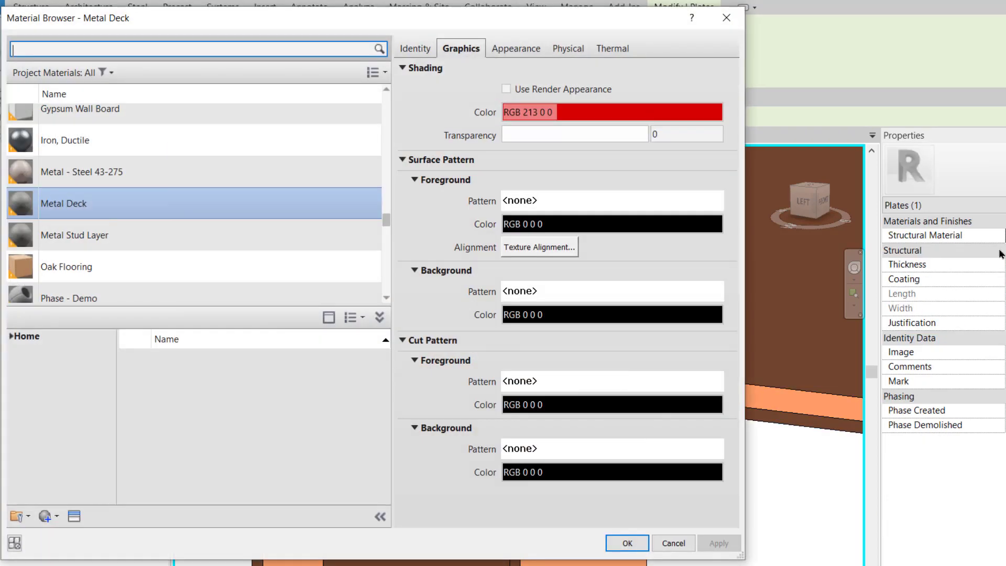
left_click(217, 48)
type("a")
left_click(137, 139)
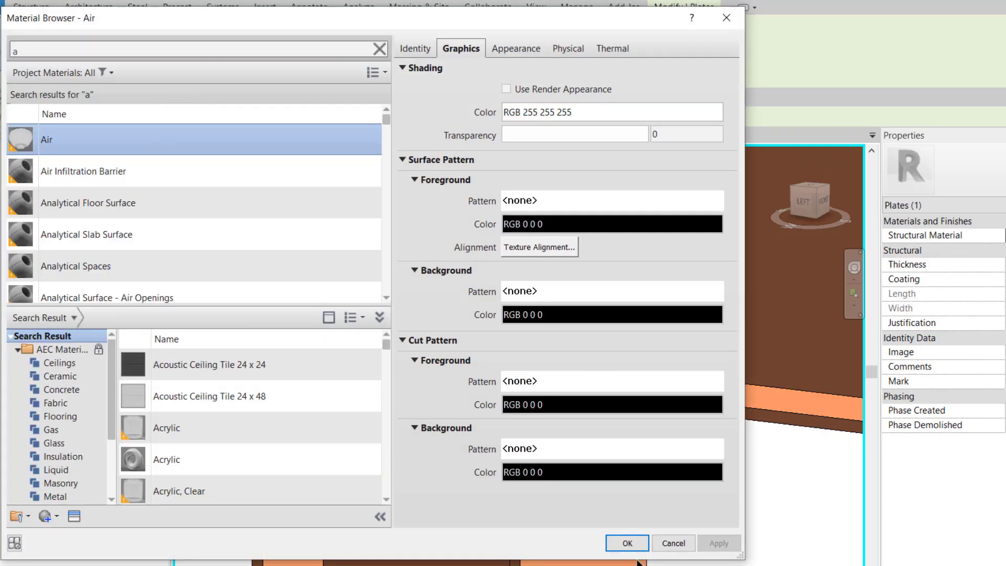
left_click(626, 545)
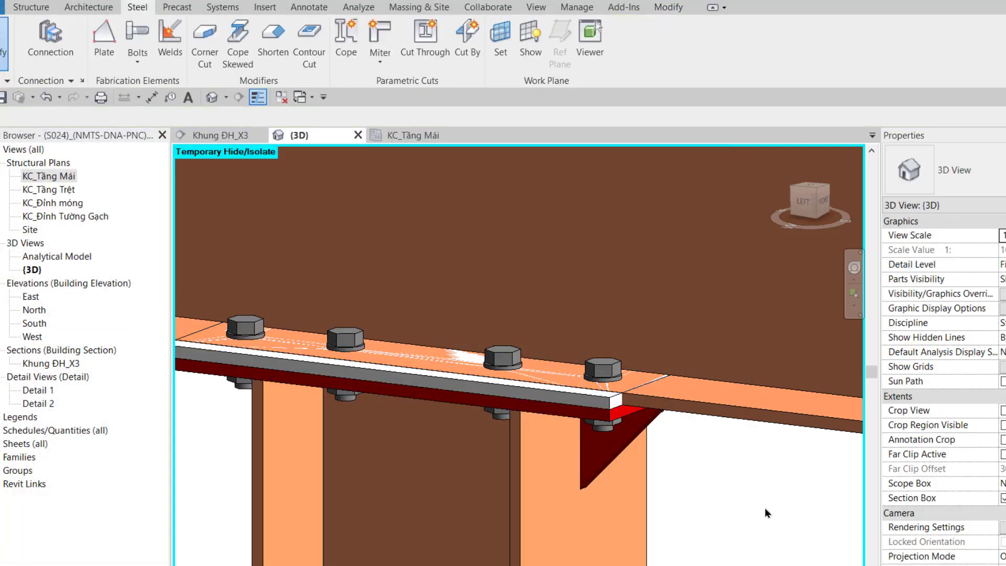